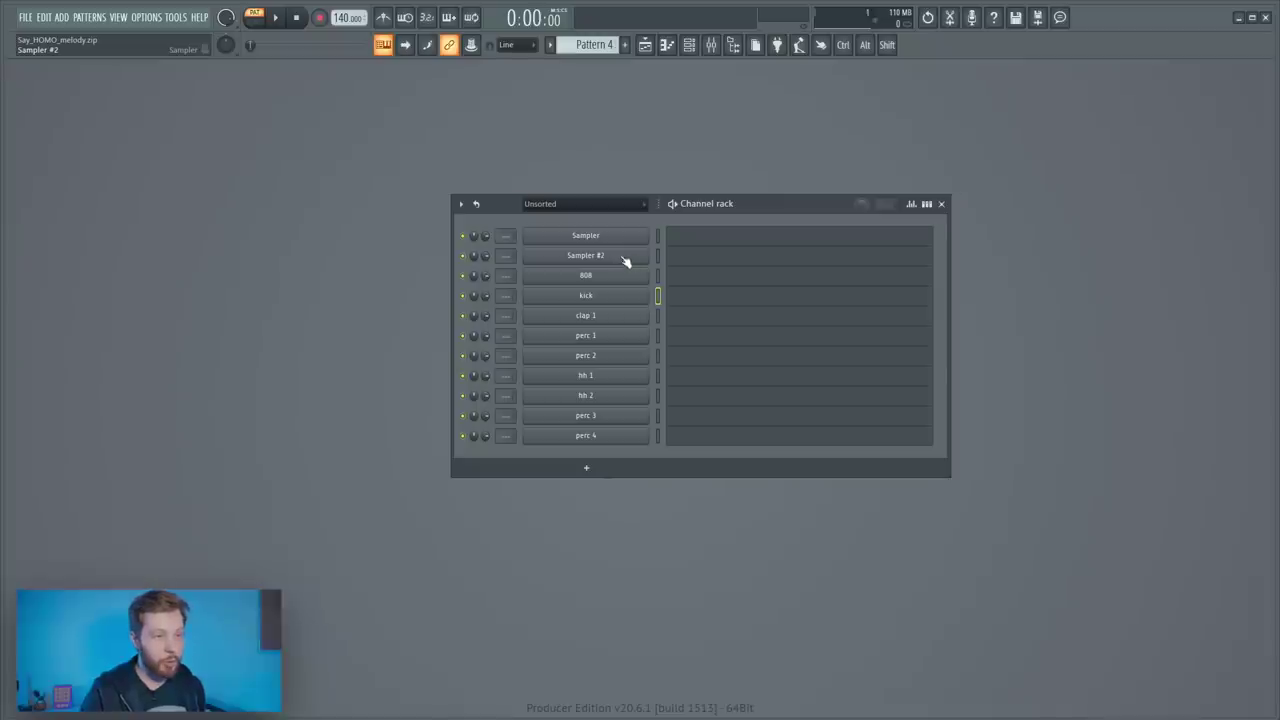
# - Add the Close Grand keyboard instrument from the Packs library as the first channel in the channel rack and close the browser
pyautogui.click(744, 46)
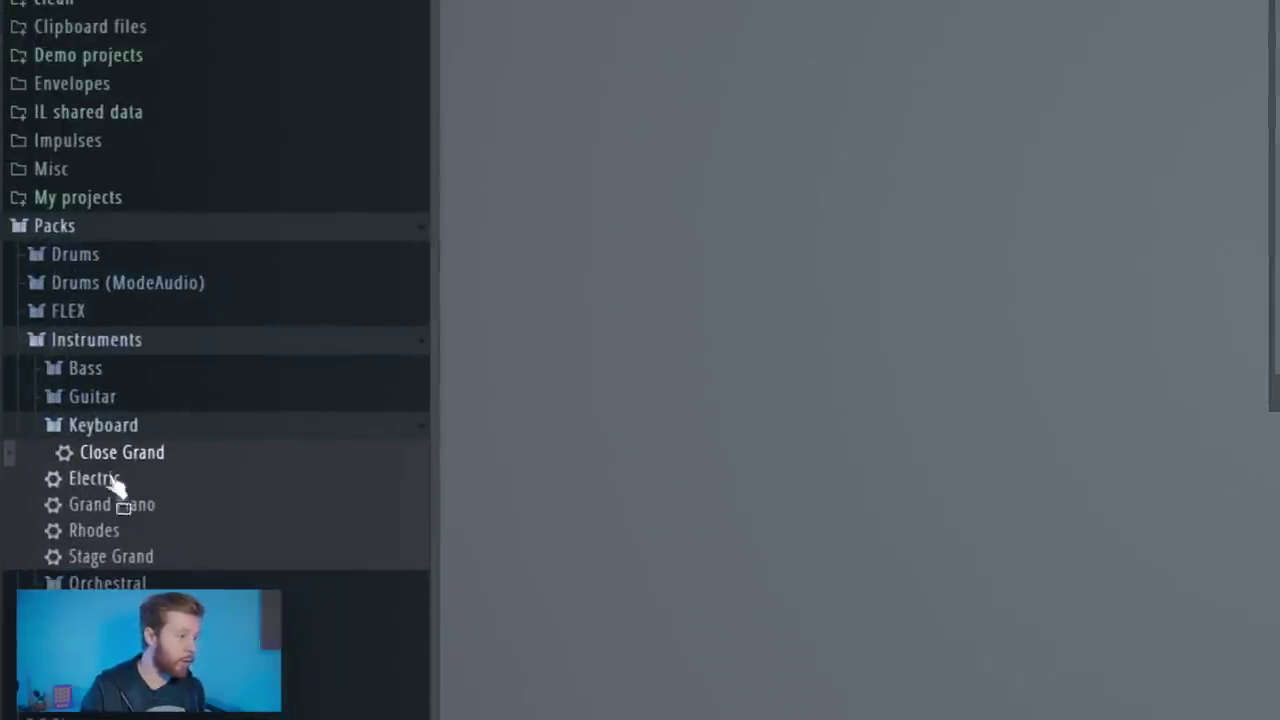
pyautogui.moveTo(115, 485); pyautogui.dragTo(520, 165)
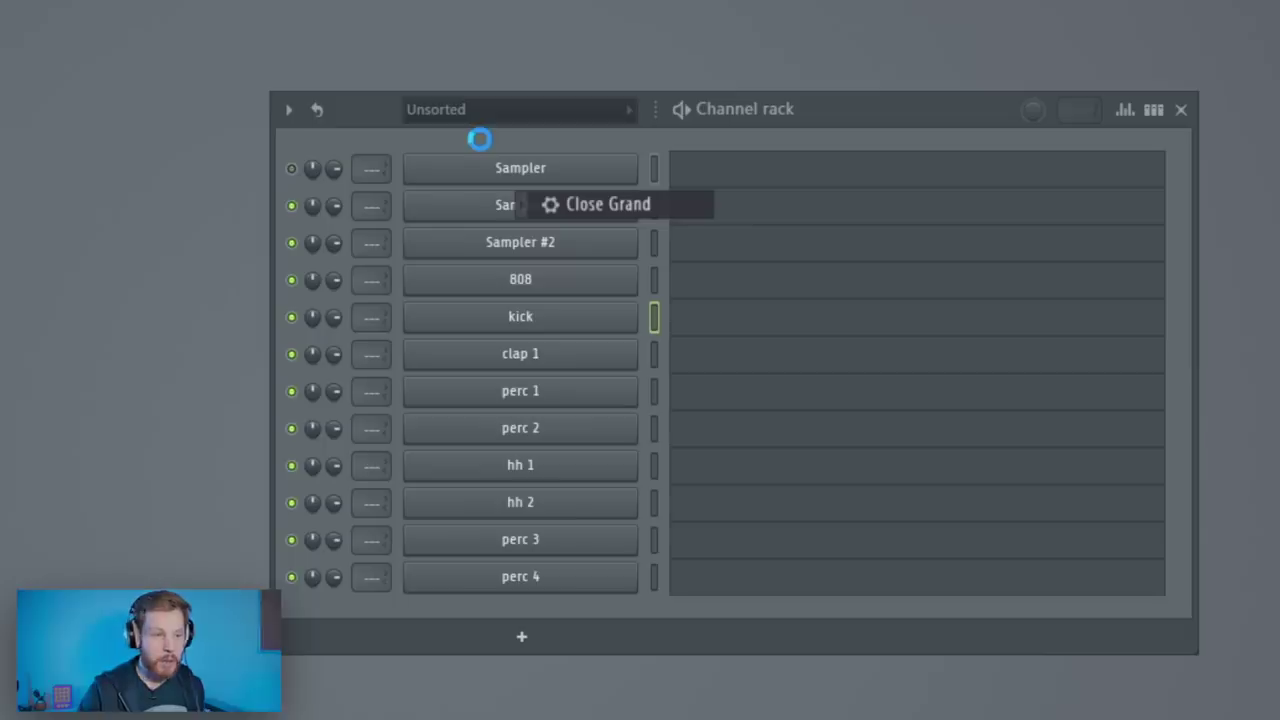
pyautogui.moveTo(540, 200); pyautogui.dragTo(520, 170)
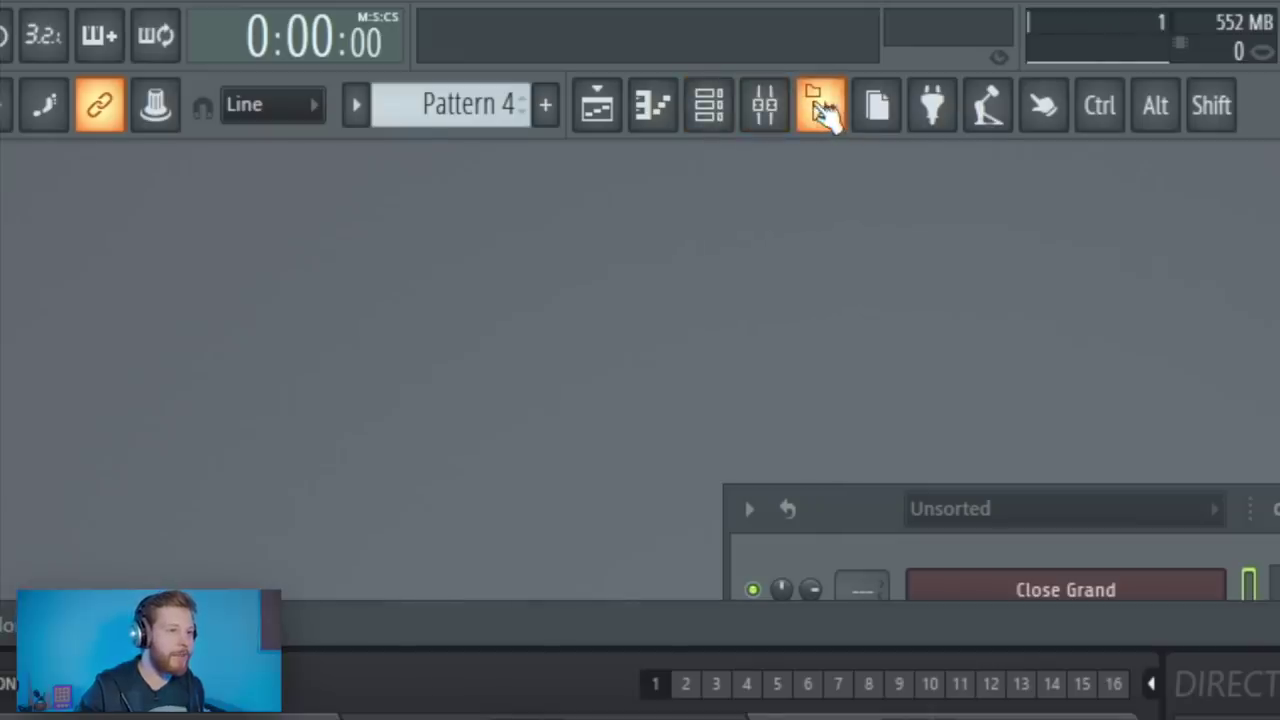
pyautogui.click(820, 108)
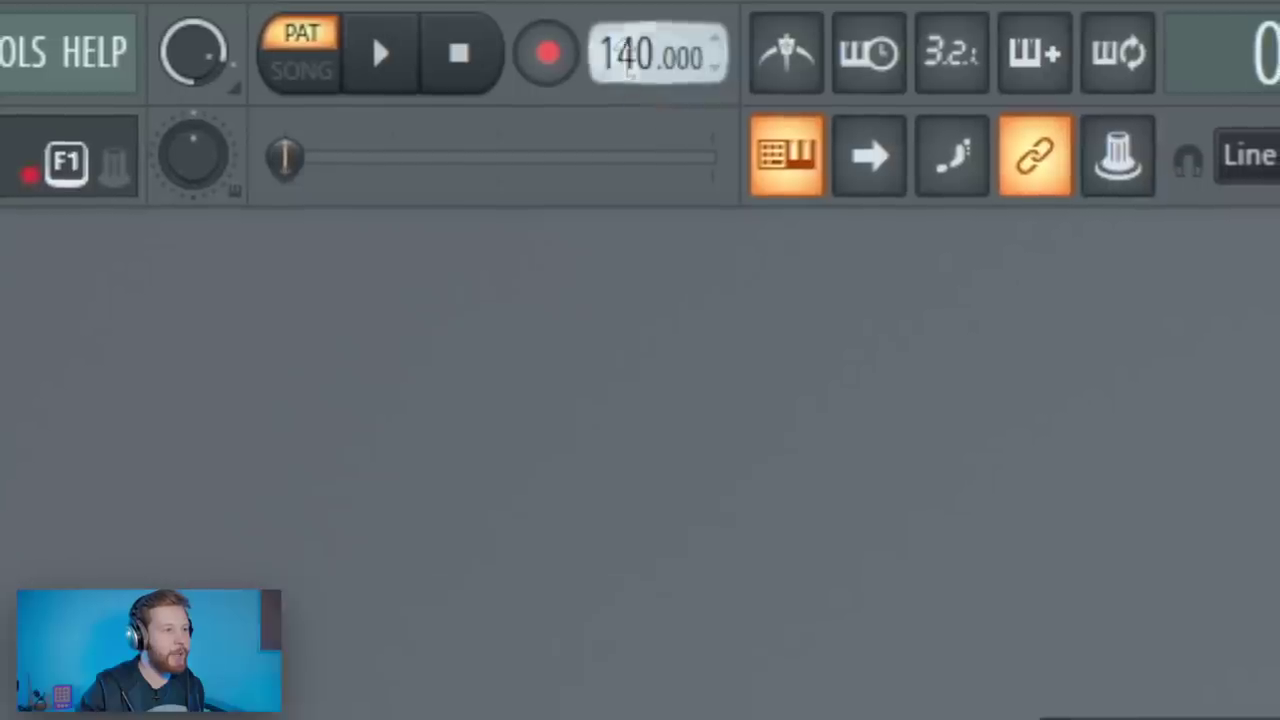
# - Set the project tempo to 137 BPM
pyautogui.moveTo(628, 54); pyautogui.dragTo(628, 63)
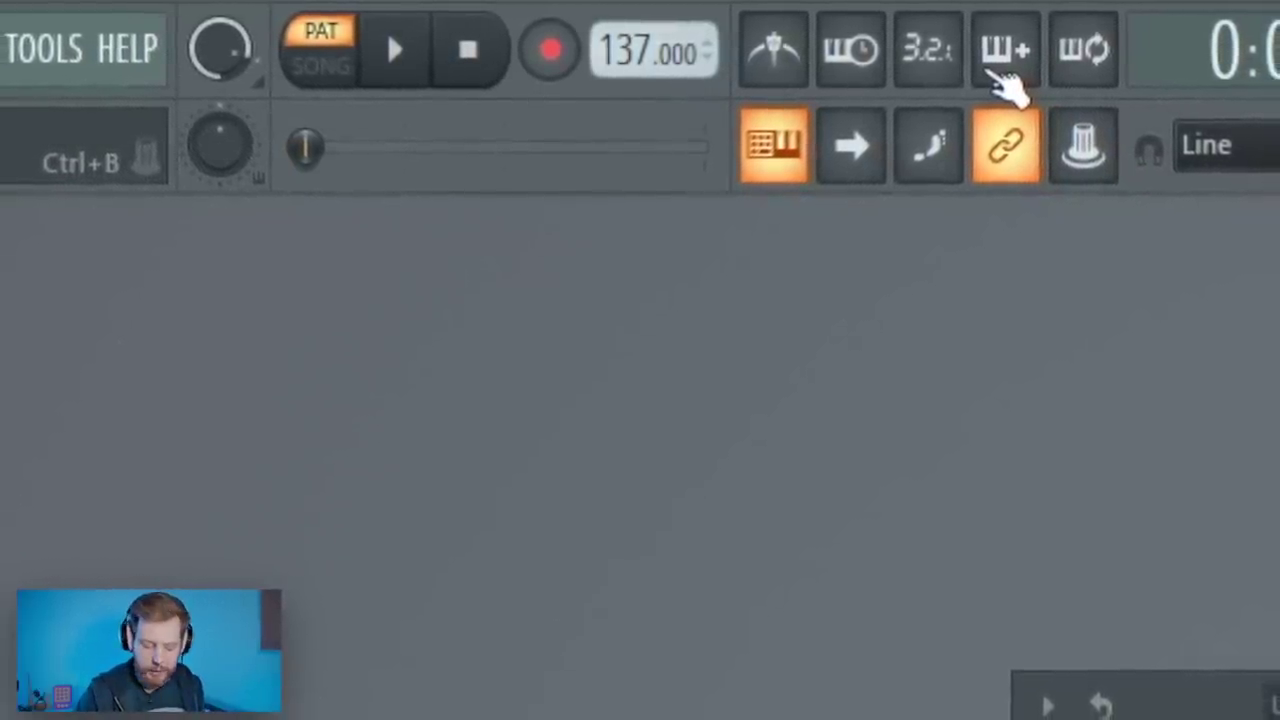
pyautogui.click(990, 68)
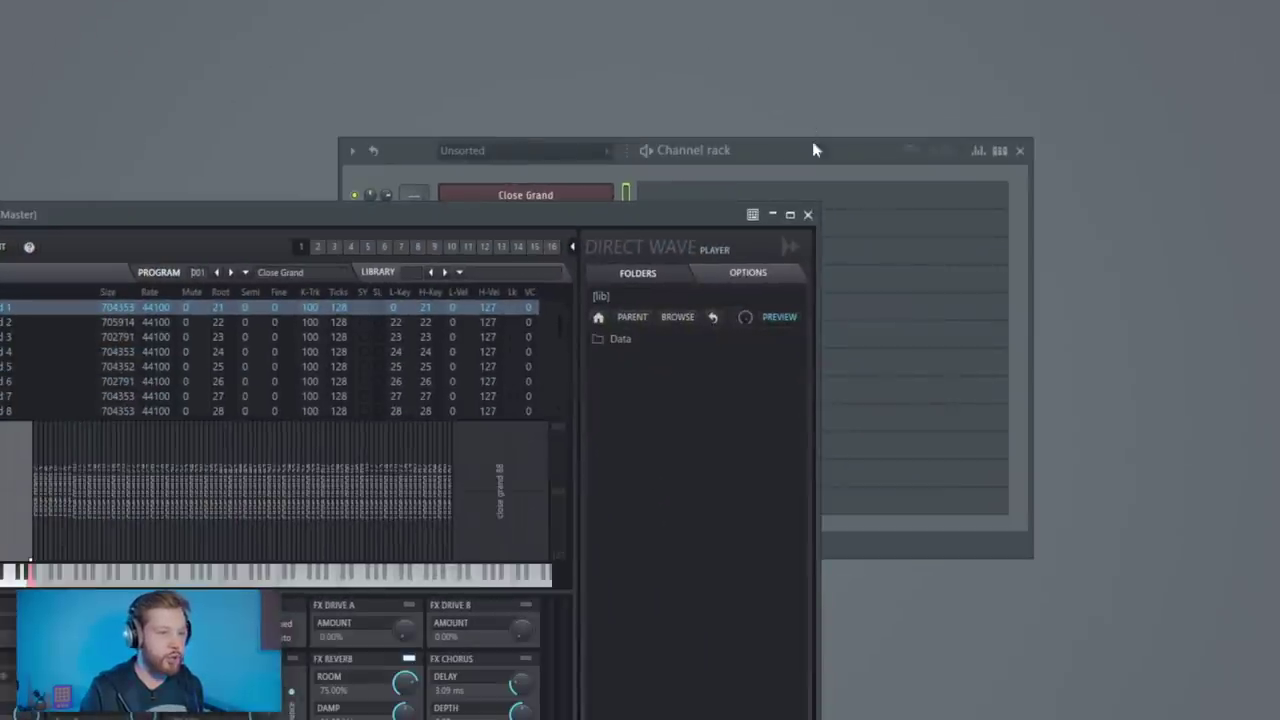
# - Open the Close Grand channel's piano roll with scale highlighting on root note F# and the Minor Harmonic scale
pyautogui.moveTo(813, 146); pyautogui.dragTo(824, 58)
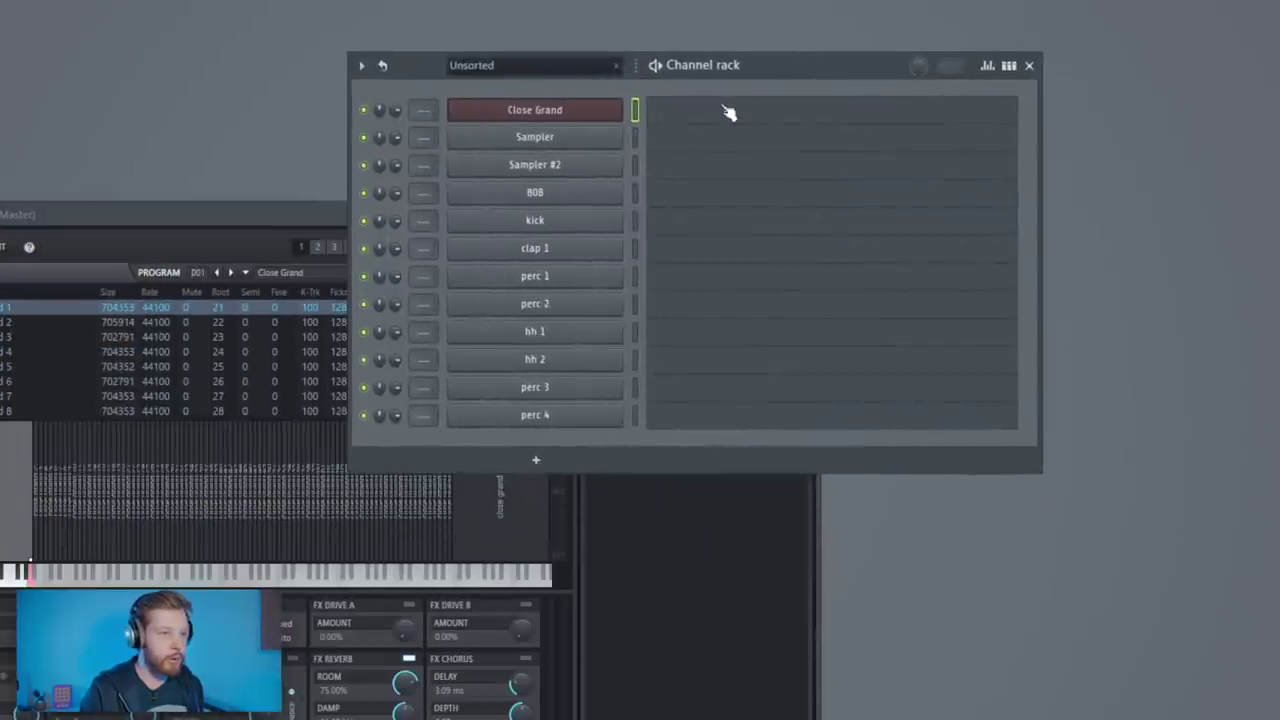
pyautogui.click(729, 107)
pyautogui.click(228, 15)
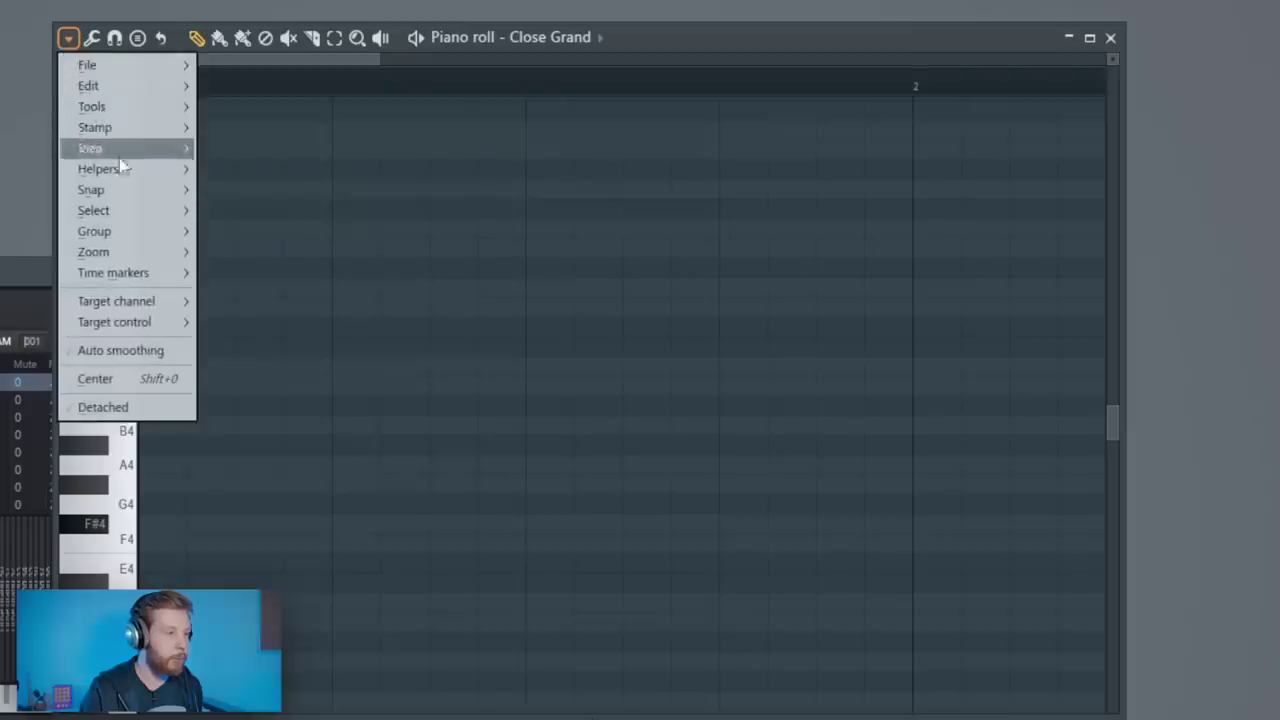
pyautogui.moveTo(274, 128)
pyautogui.moveTo(417, 228)
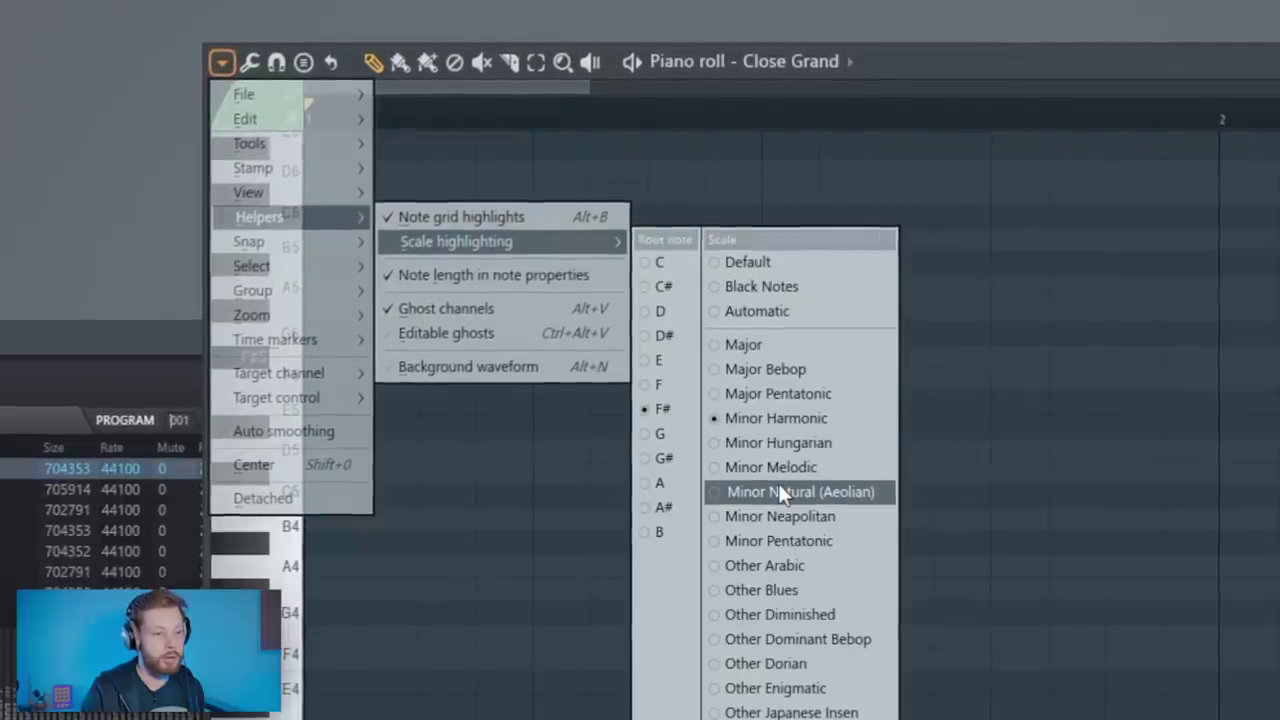
pyautogui.click(1141, 606)
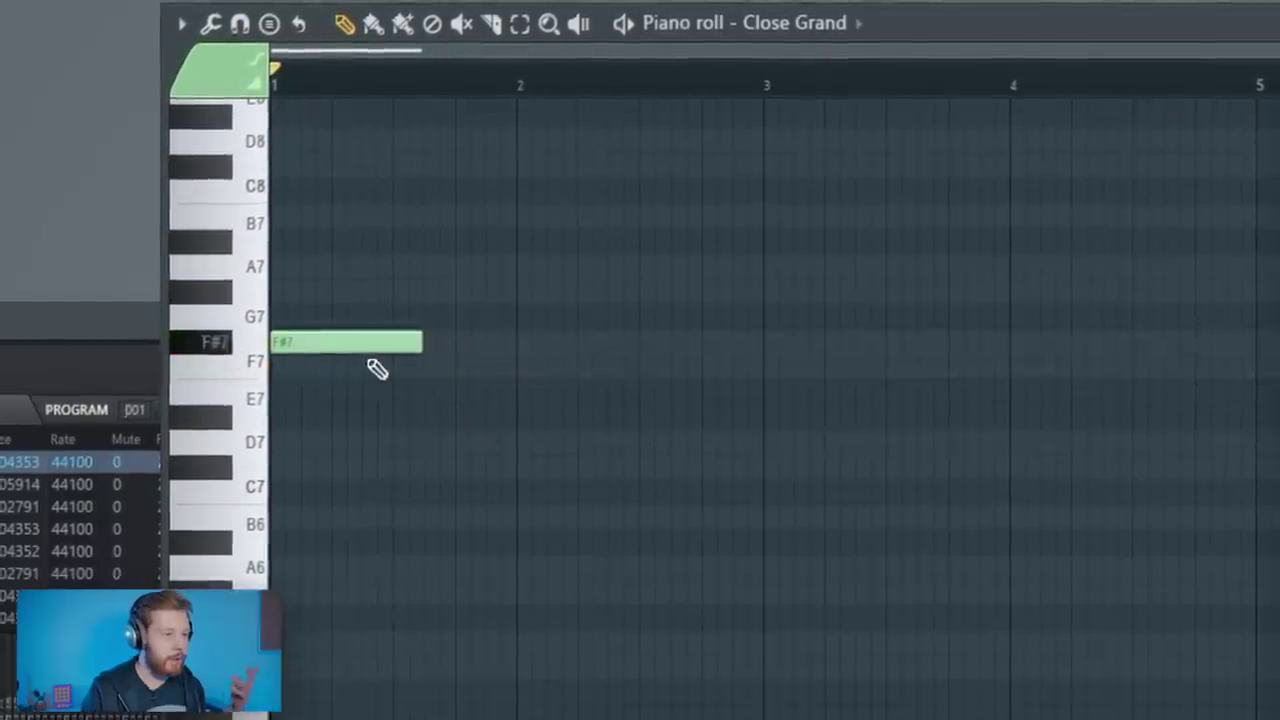
# - Write a two-bar phrase of F#7, F7 and a long held F#7, and repeat it over bars 3 and 4
pyautogui.moveTo(415, 343)
pyautogui.mouseDown()
pyautogui.moveTo(365, 352)
pyautogui.moveTo(424, 364)
pyautogui.moveTo(413, 390)
pyautogui.moveTo(415, 368)
pyautogui.mouseUp()
pyautogui.click(500, 349)
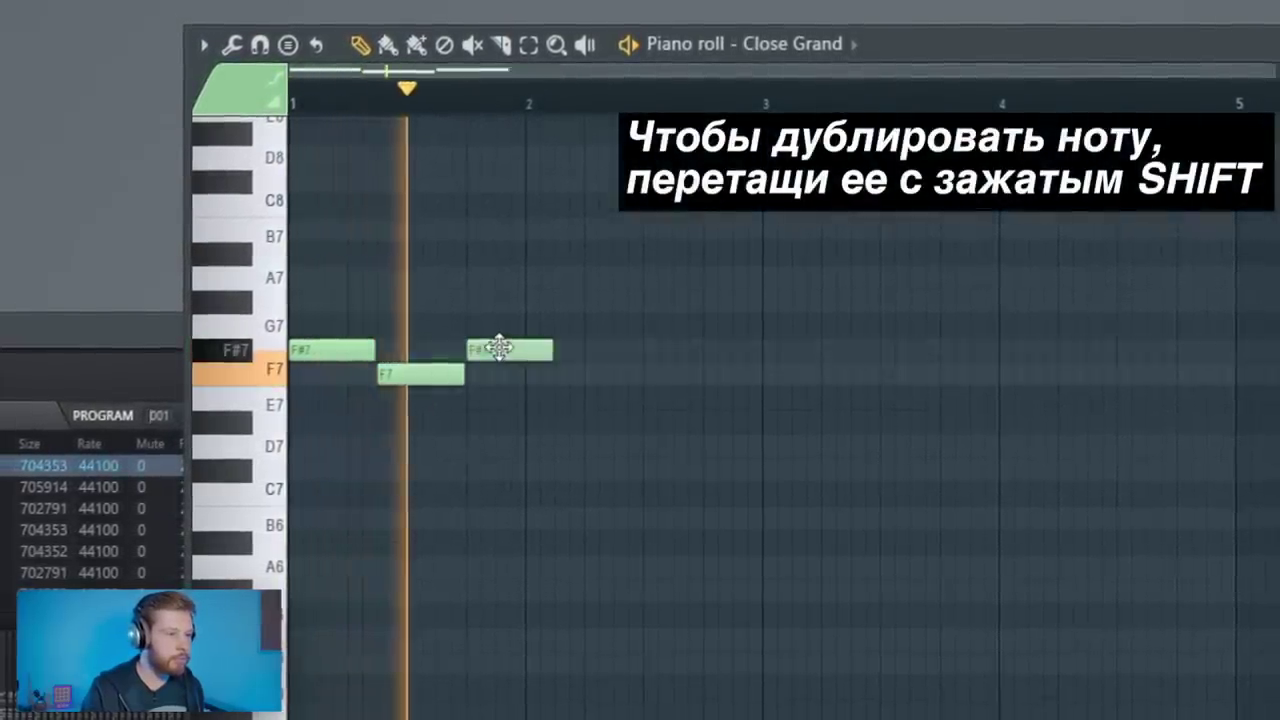
pyautogui.moveTo(557, 349); pyautogui.dragTo(743, 354)
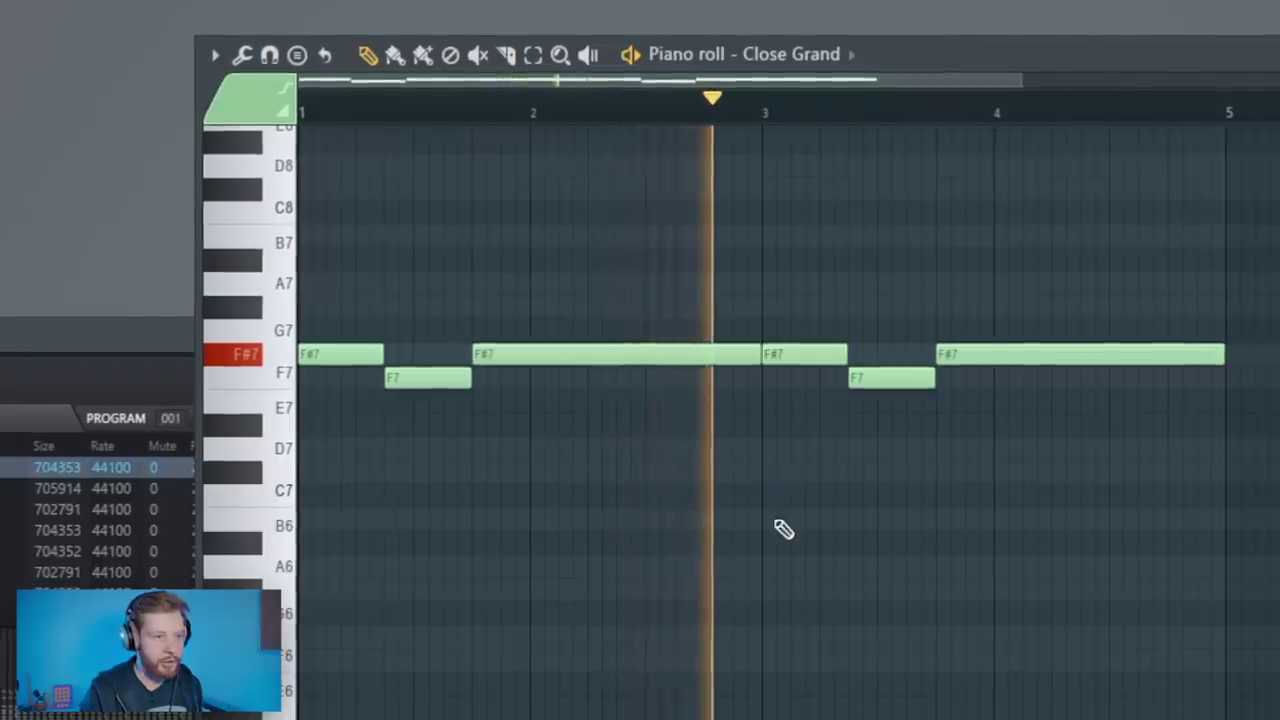
# - Raise the last long note of the repeated phrase to G#7 and play the melody back
pyautogui.moveTo(986, 352); pyautogui.dragTo(998, 306)
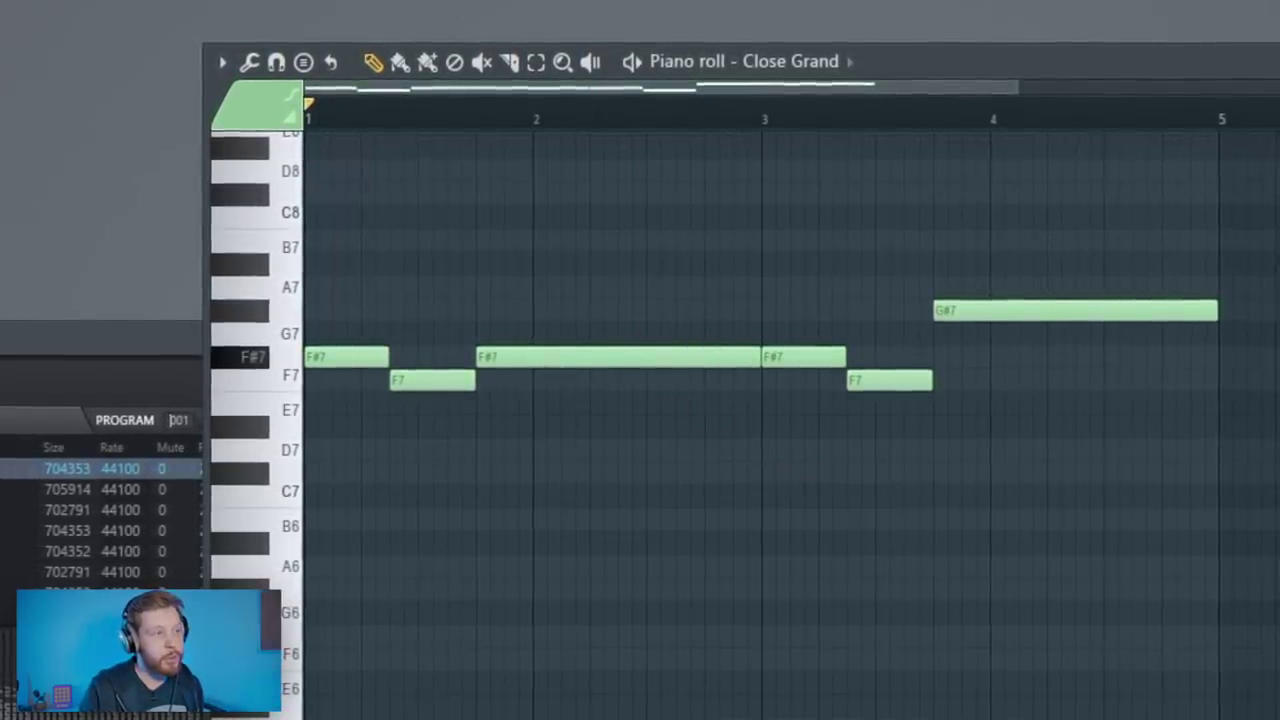
pyautogui.press('space')
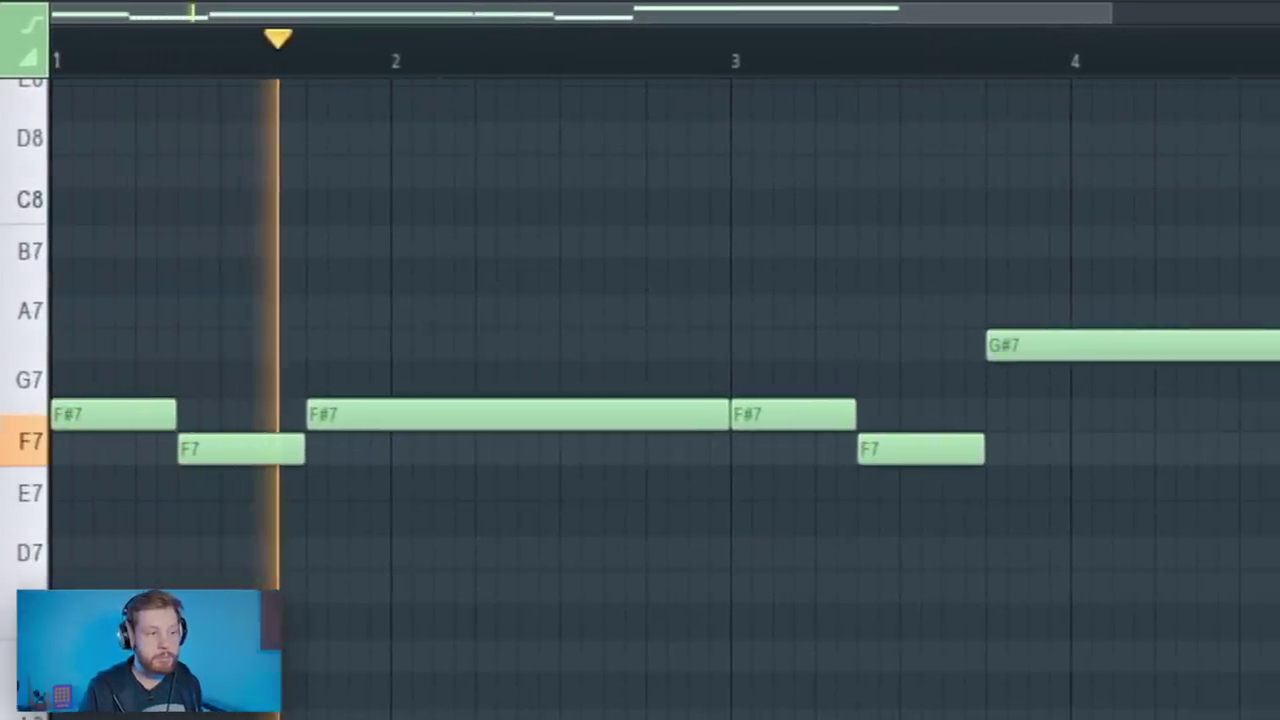
pyautogui.press('space')
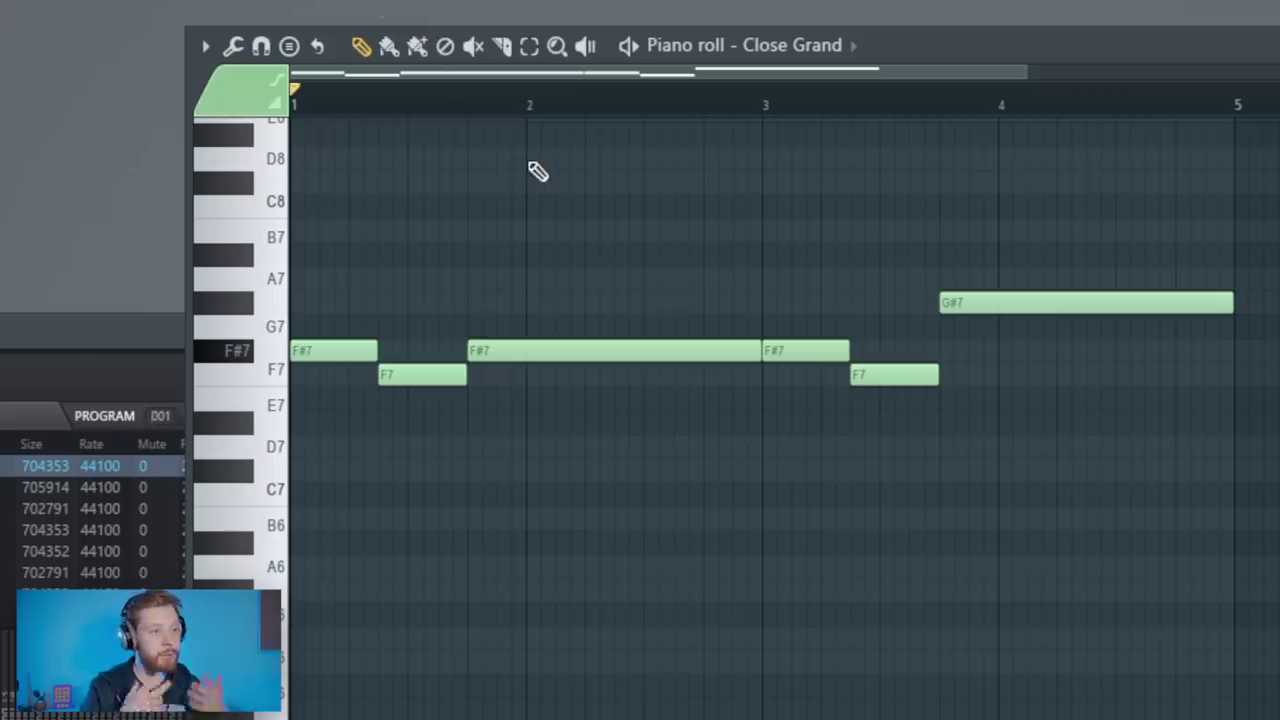
# - Add one-beat A7 and G#7 notes over the last two beats of bar 2 and play the passage
pyautogui.moveTo(648, 302); pyautogui.dragTo(706, 273)
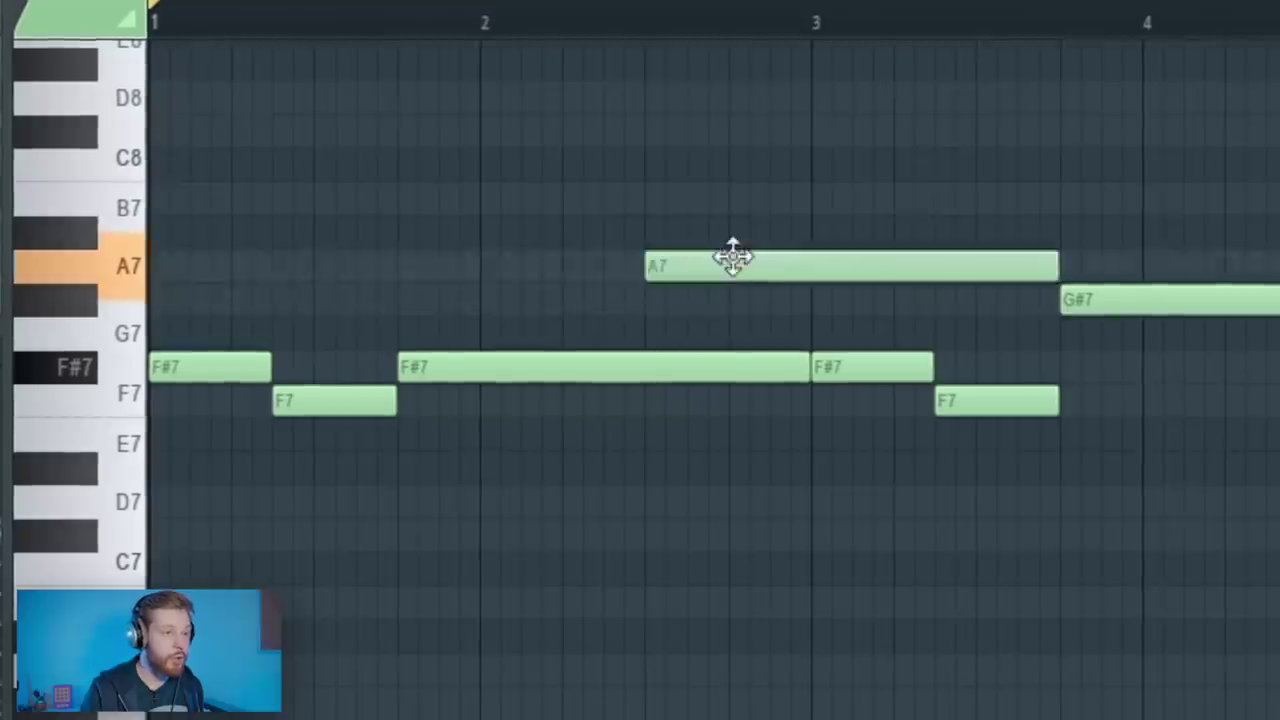
pyautogui.moveTo(1057, 272); pyautogui.dragTo(746, 296)
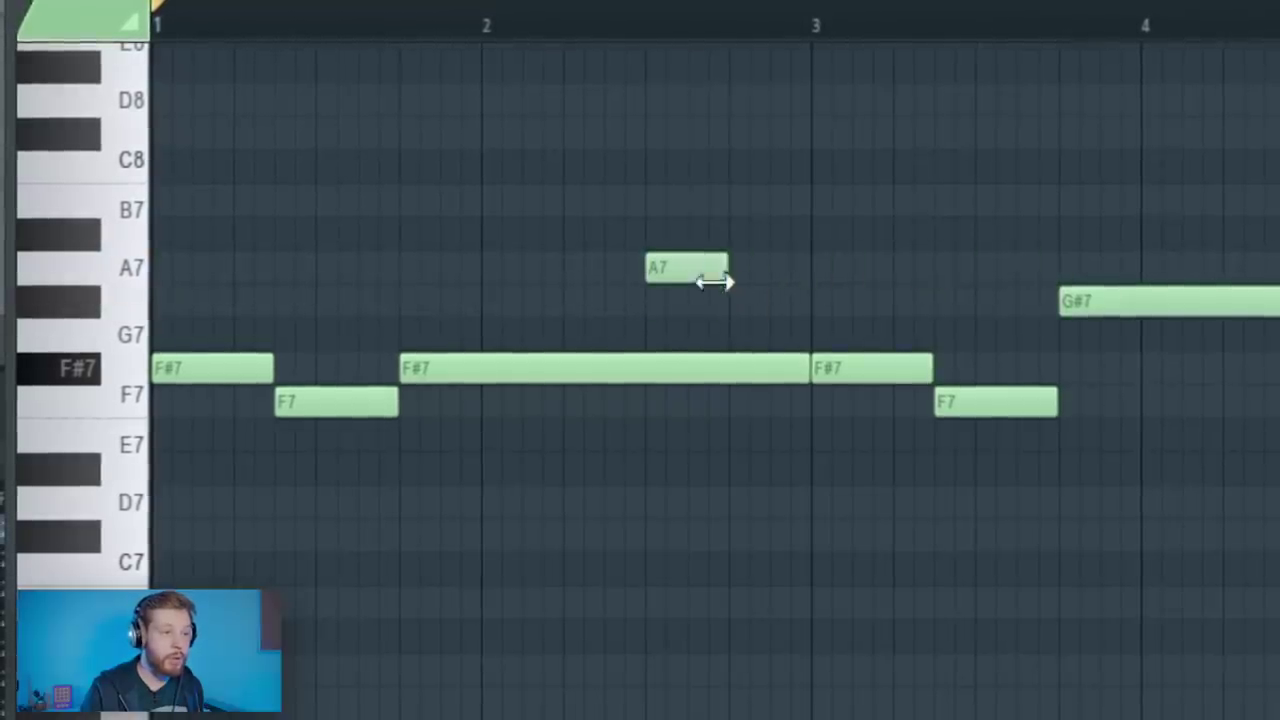
pyautogui.click(757, 308)
pyautogui.click(648, 32)
pyautogui.press('space')
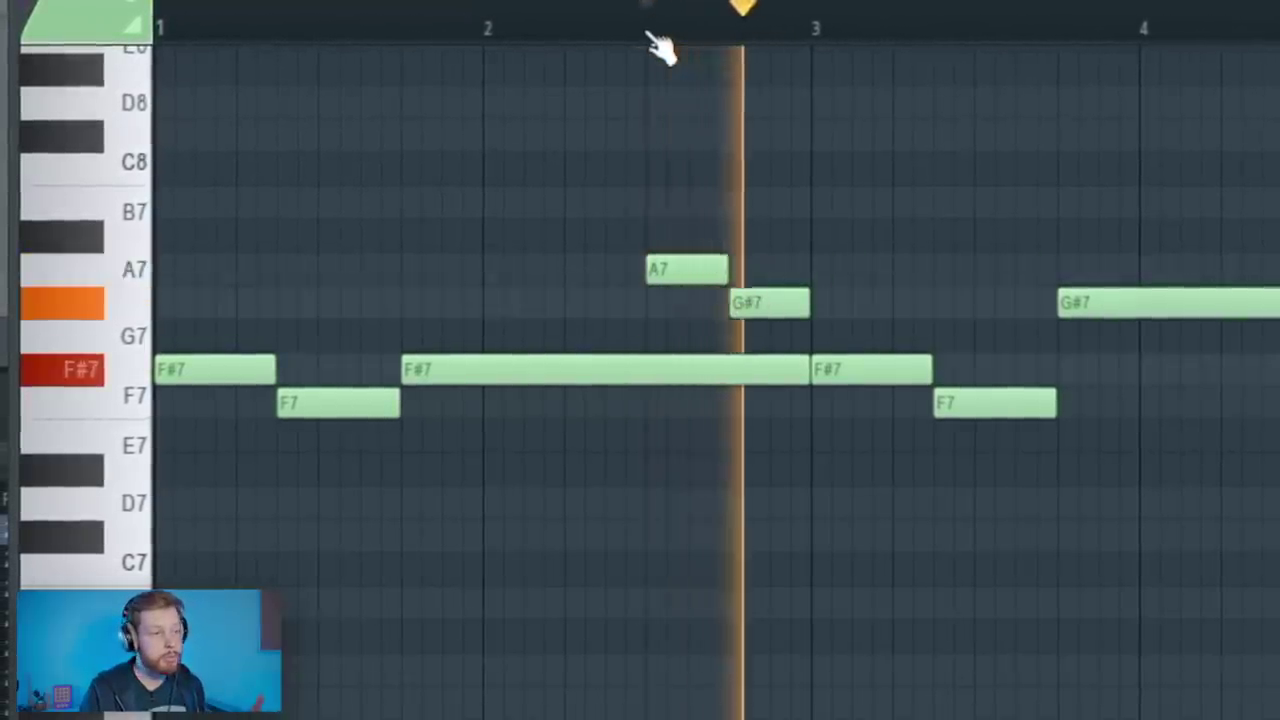
pyautogui.press('space')
# - Place a very short G#7 grace note off the grid just before the A7 in bar 2 and listen to it
pyautogui.scroll(3, 493, 262)
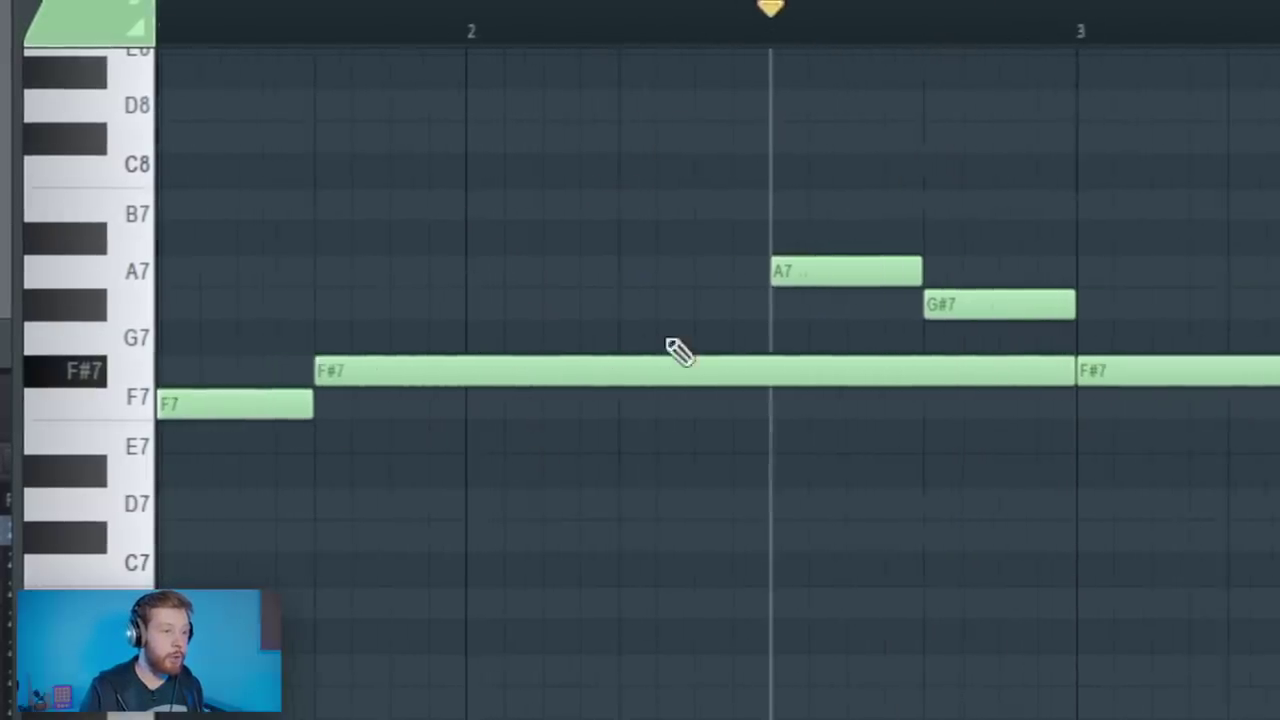
pyautogui.click(723, 302)
pyautogui.moveTo(852, 306); pyautogui.dragTo(681, 333)
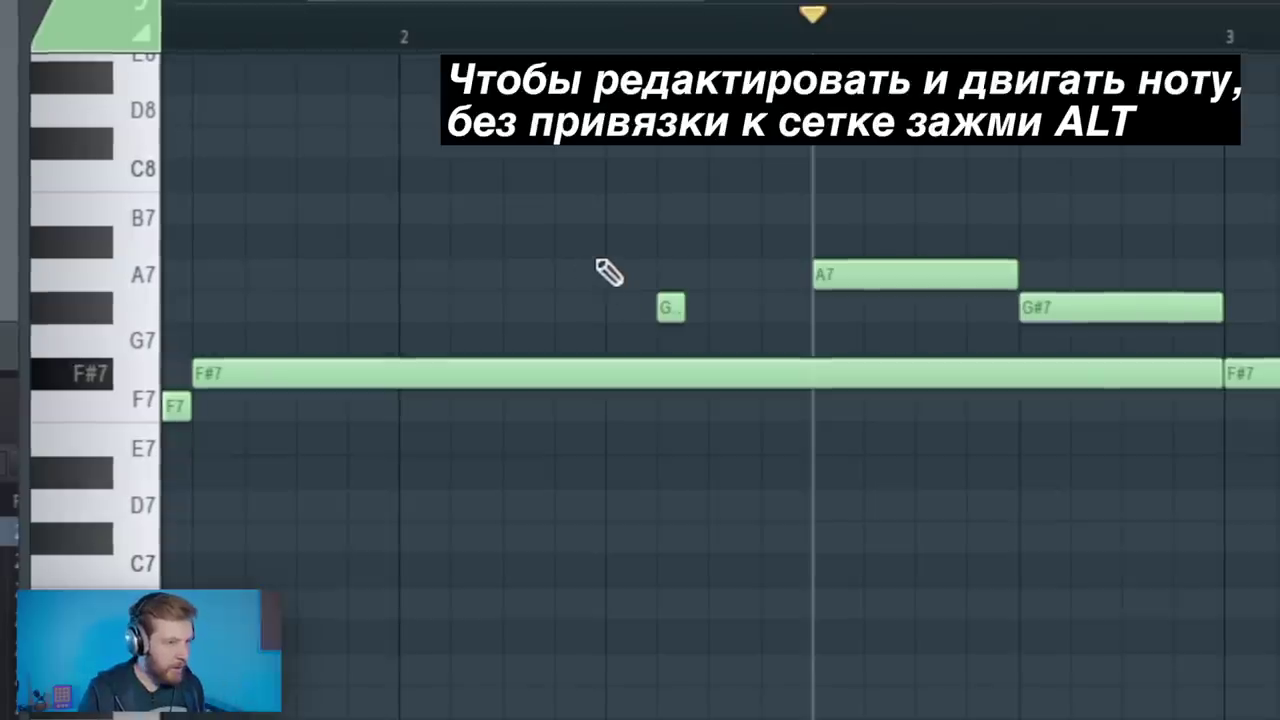
pyautogui.scroll(3, 600, 280)
pyautogui.moveTo(692, 307); pyautogui.dragTo(914, 323)
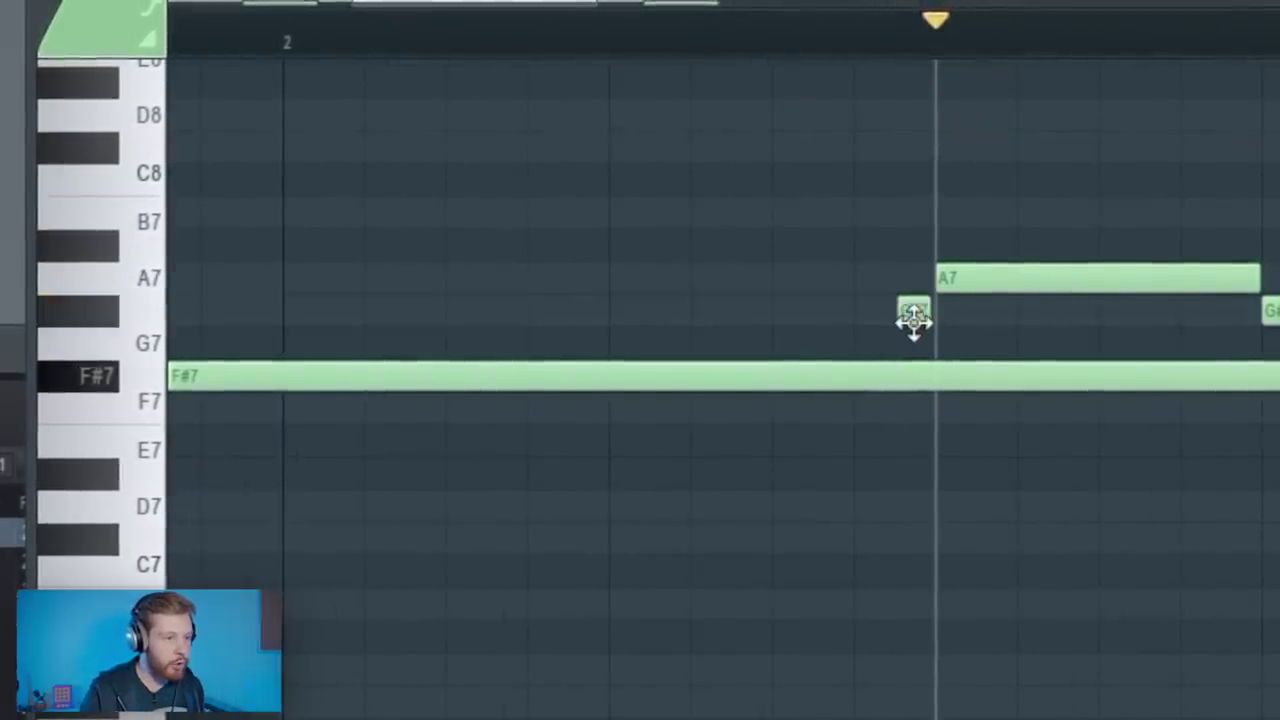
pyautogui.click(308, 38)
pyautogui.press('space')
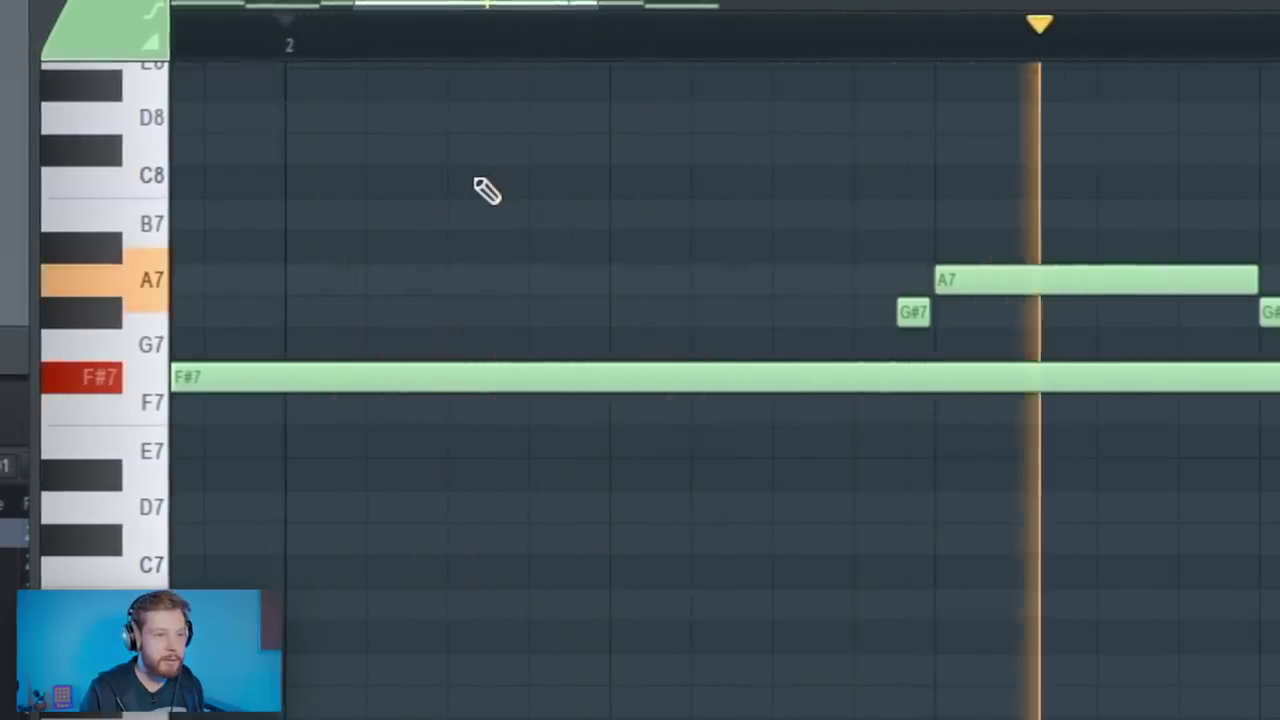
pyautogui.scroll(-3, 485, 195)
pyautogui.press('space')
# - Play back bar 2 with the grace note, A7 and G#7 fill selected
pyautogui.scroll(-1, 590, 203)
pyautogui.scroll(-2, 609, 207)
pyautogui.moveTo(437, 169); pyautogui.dragTo(584, 342)
pyautogui.click(306, 50)
pyautogui.press('space')
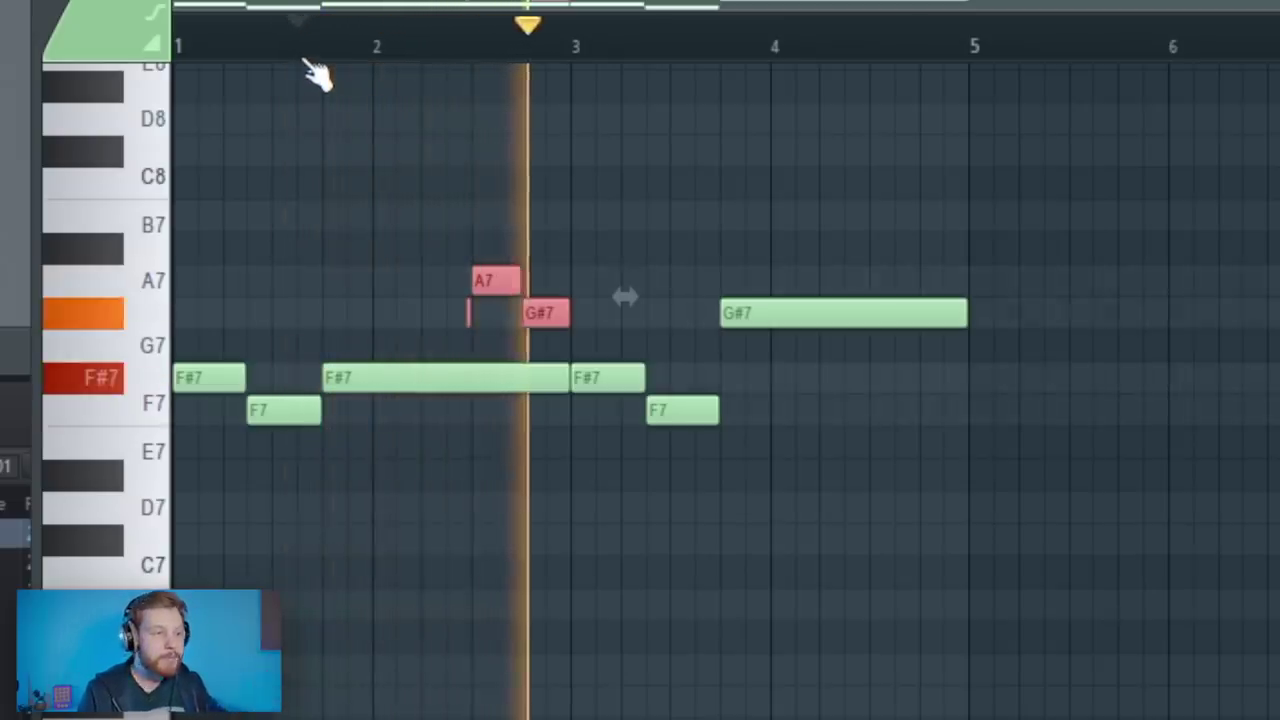
pyautogui.press('space')
pyautogui.rightClick(607, 91)
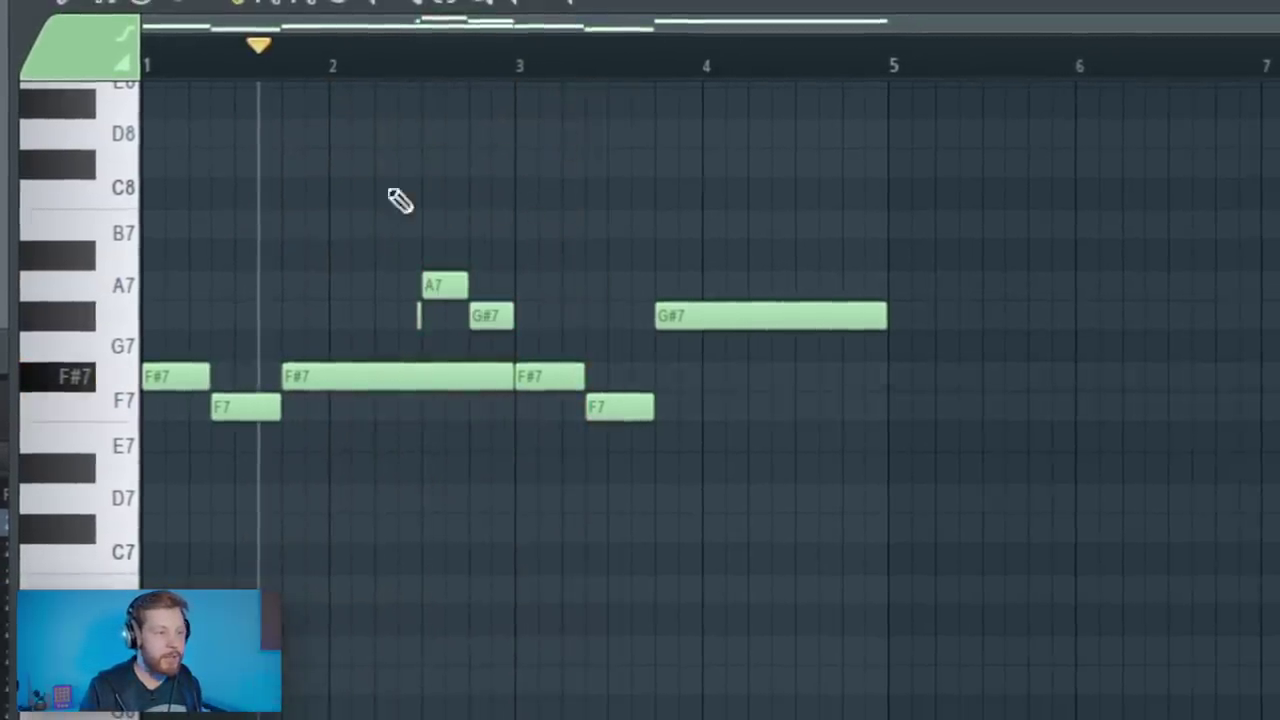
# - Copy the three-note fill from bar 2 to the second half of bar 4, transposed up to D8 and C#8
pyautogui.moveTo(400, 200); pyautogui.dragTo(520, 345)
pyautogui.moveTo(443, 286); pyautogui.dragTo(810, 150)
pyautogui.keyDown('ctrl'); pyautogui.click(811, 243); pyautogui.keyUp('ctrl')
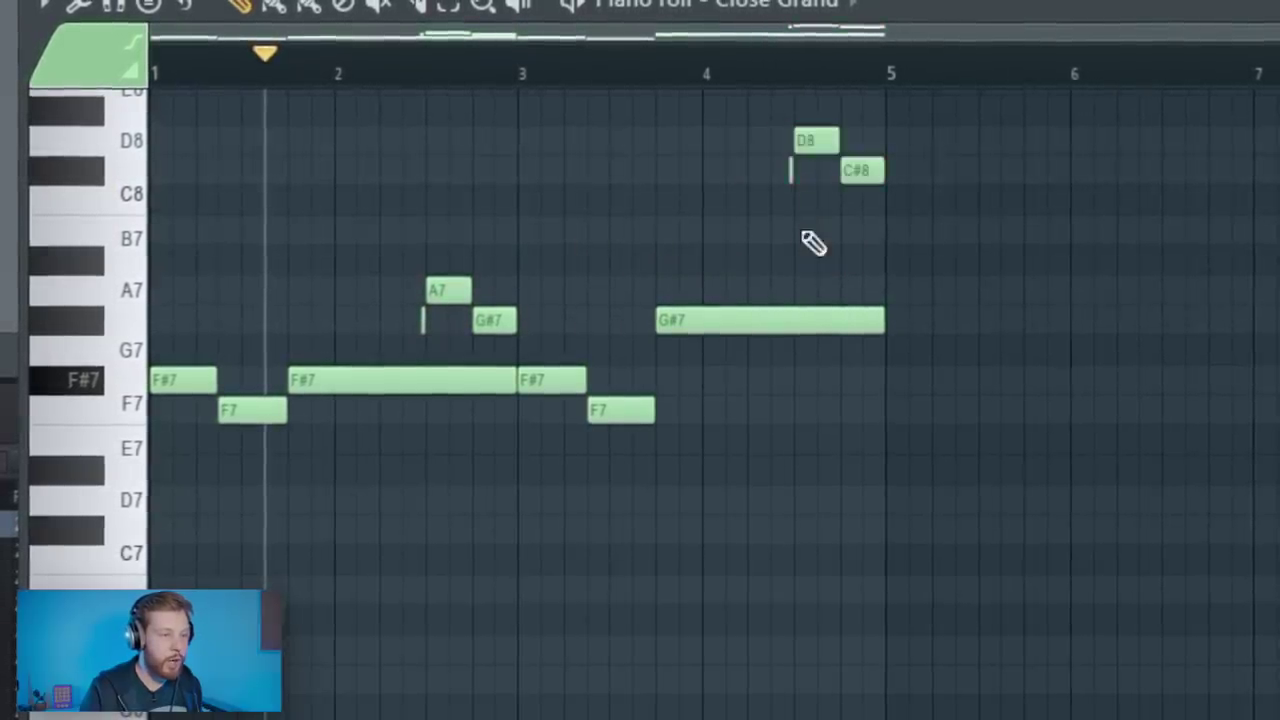
# - Shorten the D8 and C#8 in bar 4 to half a beat each and fill the bar's last beat with an A7
pyautogui.scroll(4, 870, 320)
pyautogui.scroll(4, 829, 488)
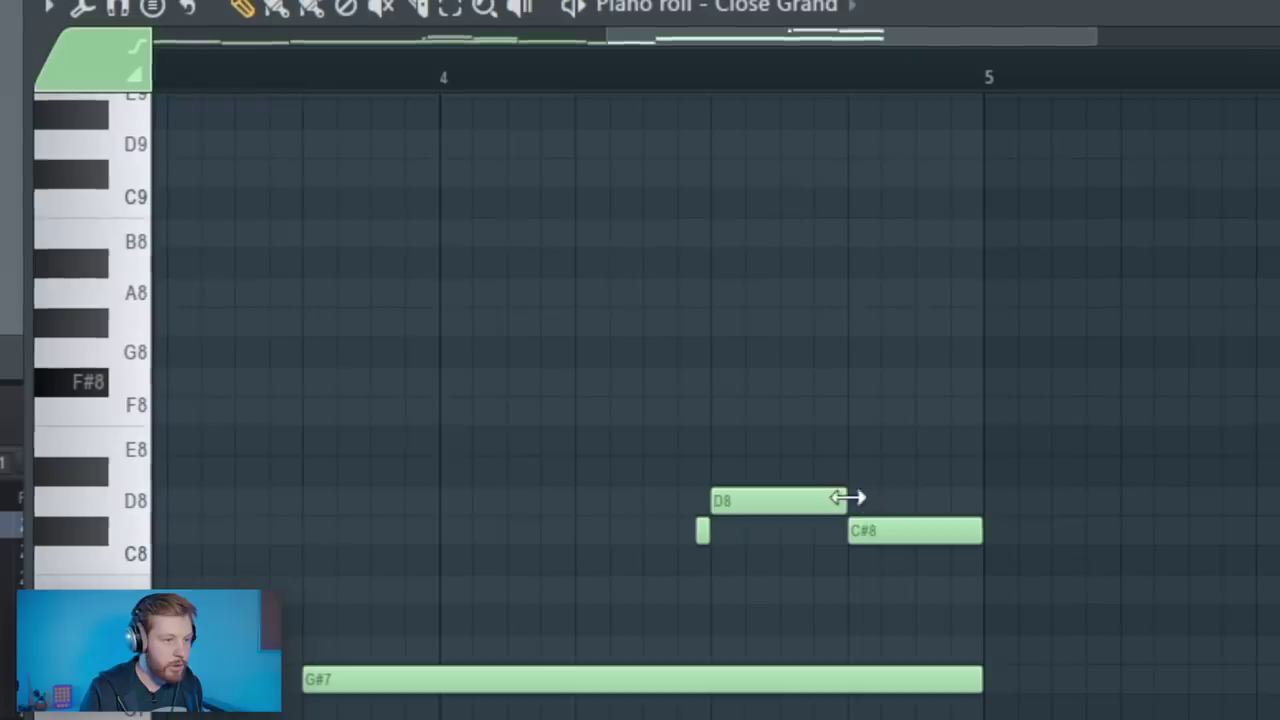
pyautogui.moveTo(849, 500); pyautogui.dragTo(778, 500)
pyautogui.moveTo(887, 532)
pyautogui.mouseDown()
pyautogui.moveTo(820, 534)
pyautogui.moveTo(847, 535)
pyautogui.mouseUp()
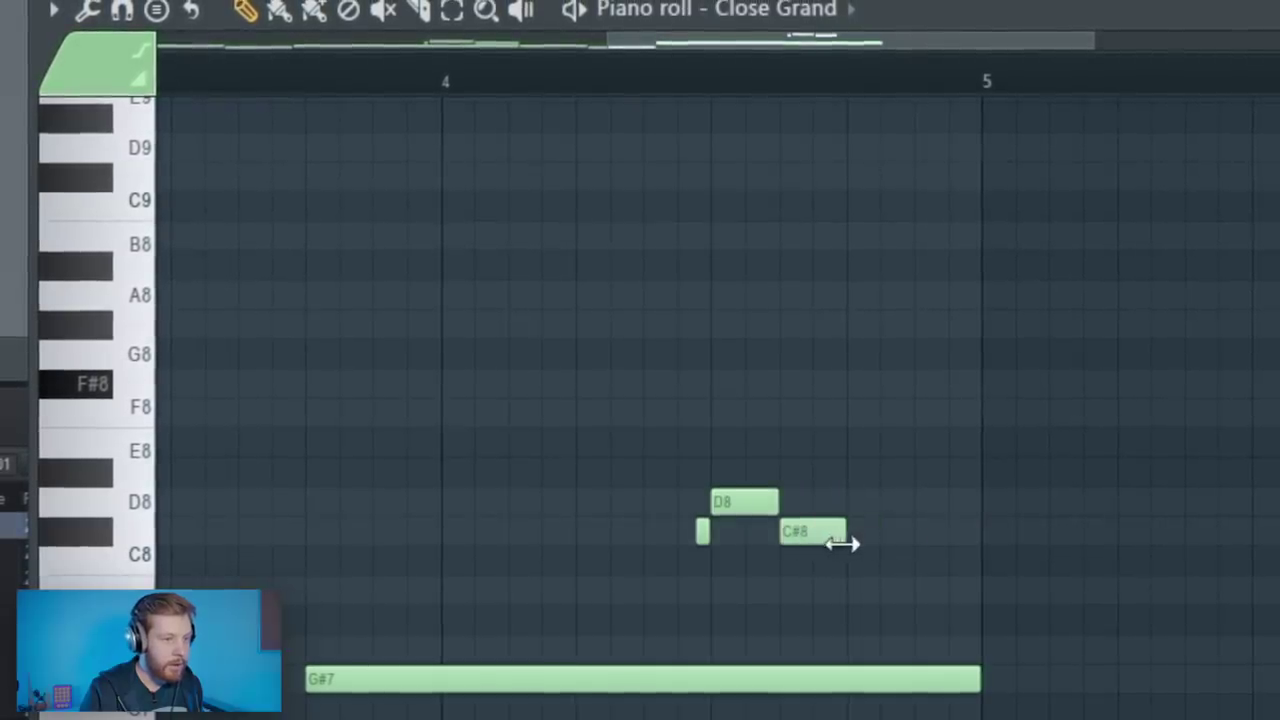
pyautogui.click(849, 649)
pyautogui.moveTo(914, 650); pyautogui.dragTo(980, 650)
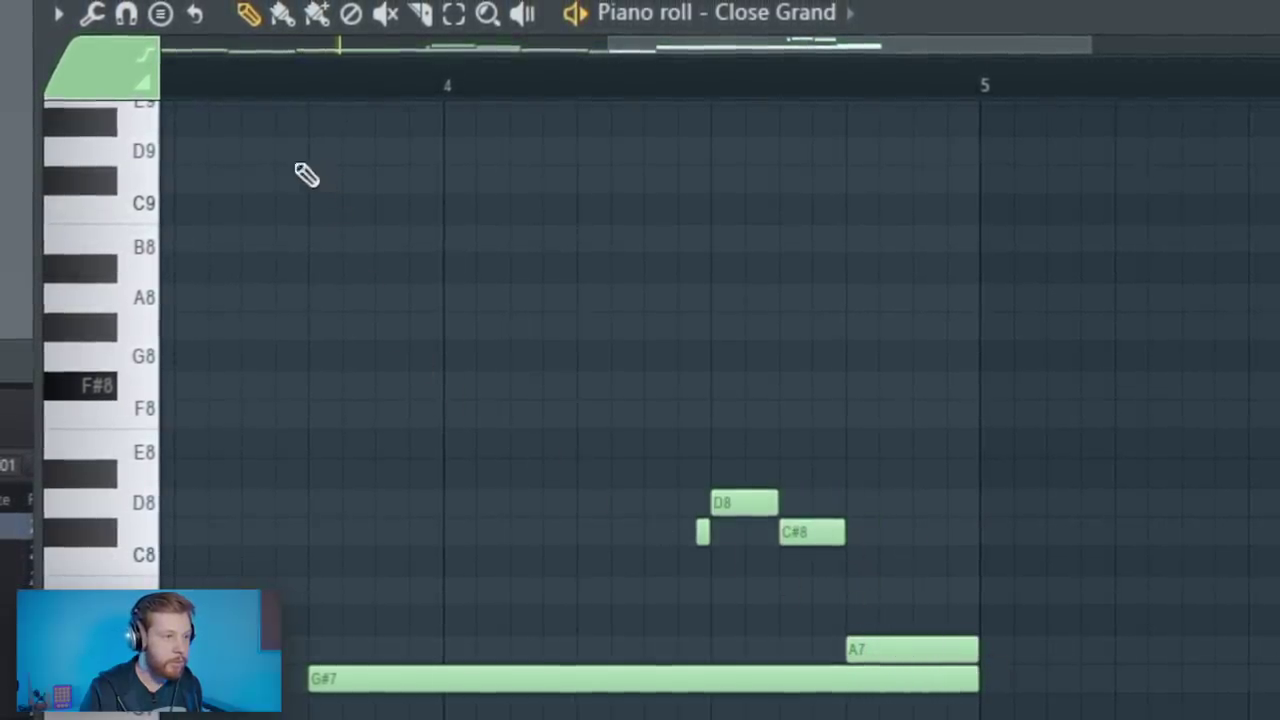
# - Examine the melody's structure by selecting in turn the opening phrase, the long G#7 and the bar 2 fill
pyautogui.scroll(-5, 306, 163)
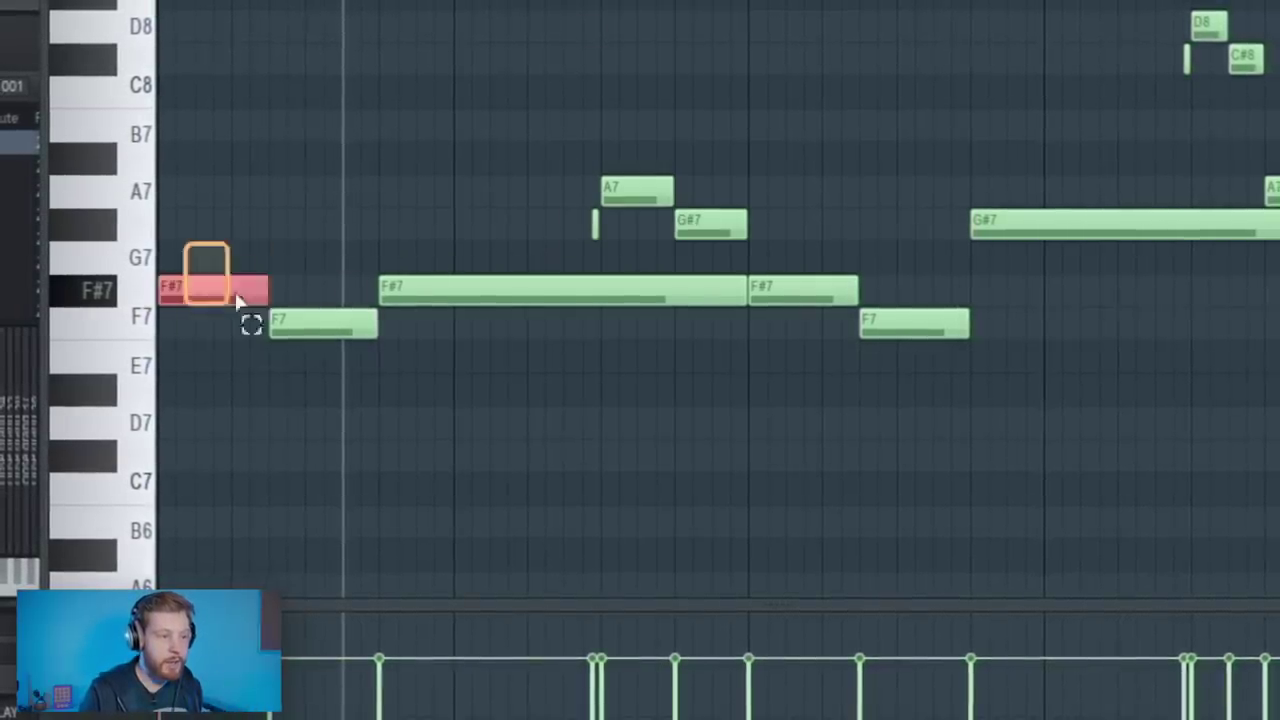
pyautogui.moveTo(210, 287); pyautogui.dragTo(509, 424)
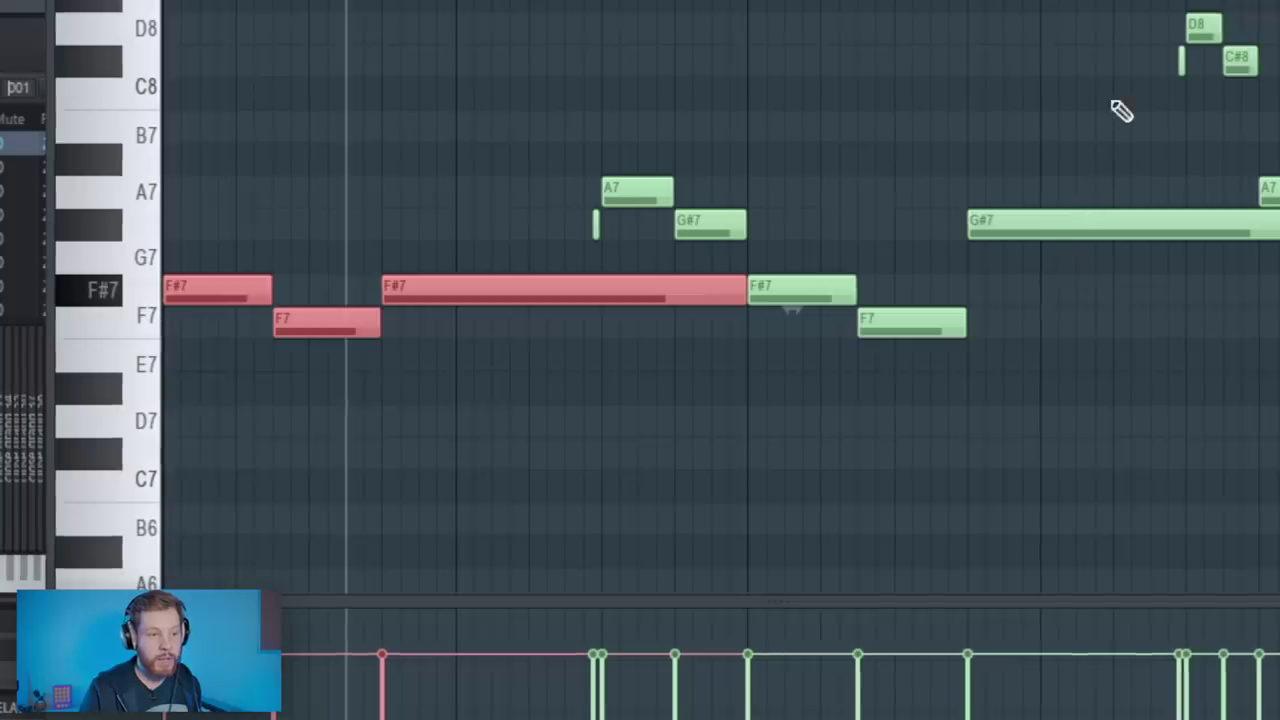
pyautogui.moveTo(1120, 117); pyautogui.dragTo(1100, 262)
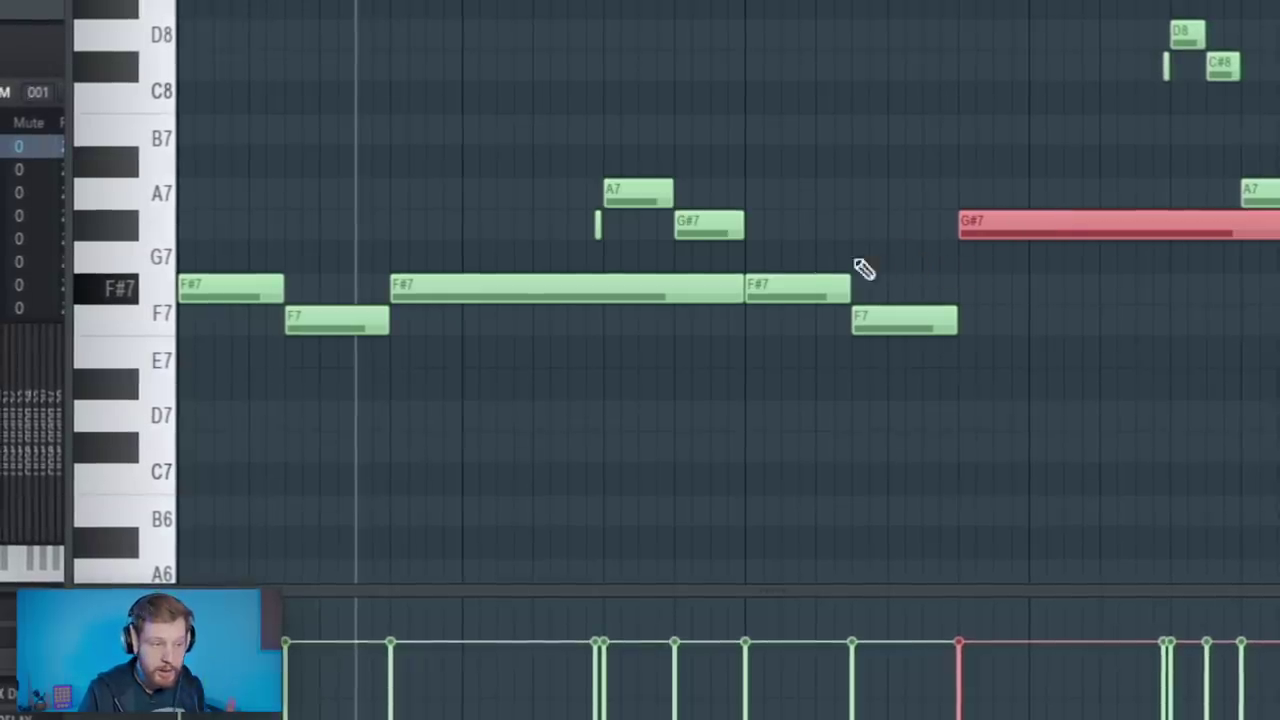
pyautogui.moveTo(565, 120); pyautogui.dragTo(755, 252)
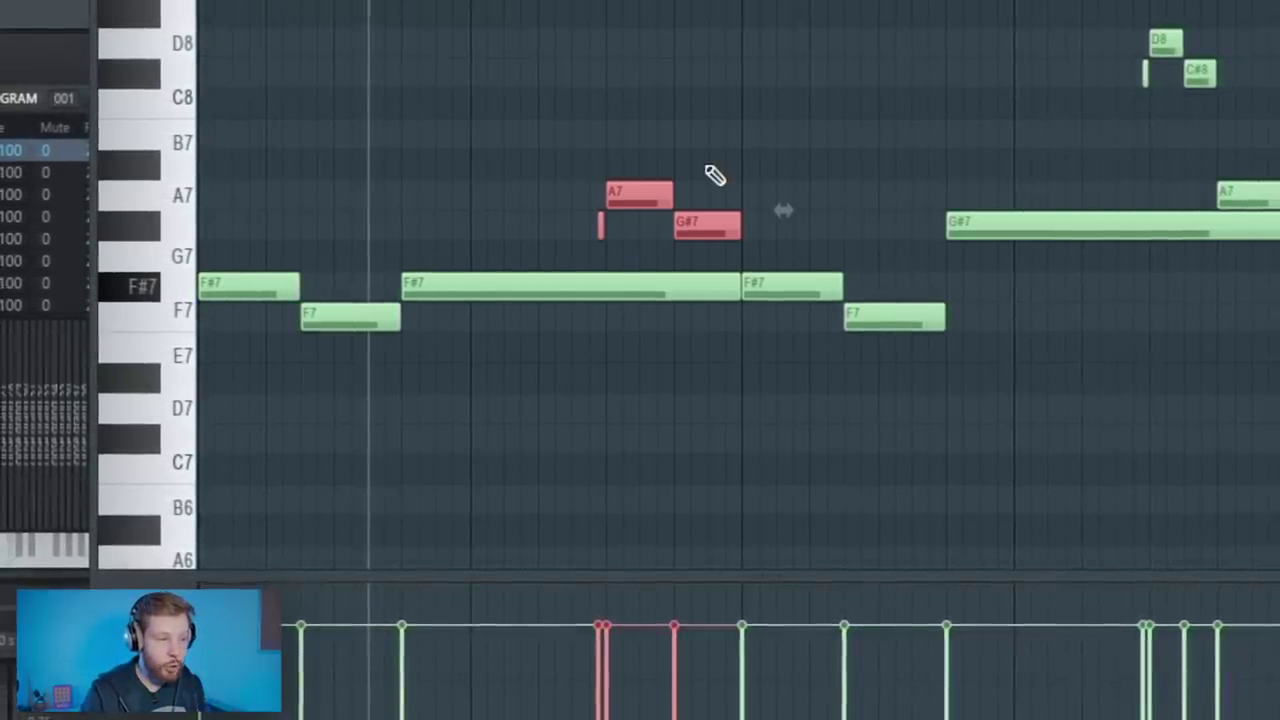
pyautogui.moveTo(381, 150); pyautogui.dragTo(306, 273)
pyautogui.moveTo(320, 200); pyautogui.dragTo(398, 230)
pyautogui.rightClick(365, 228)
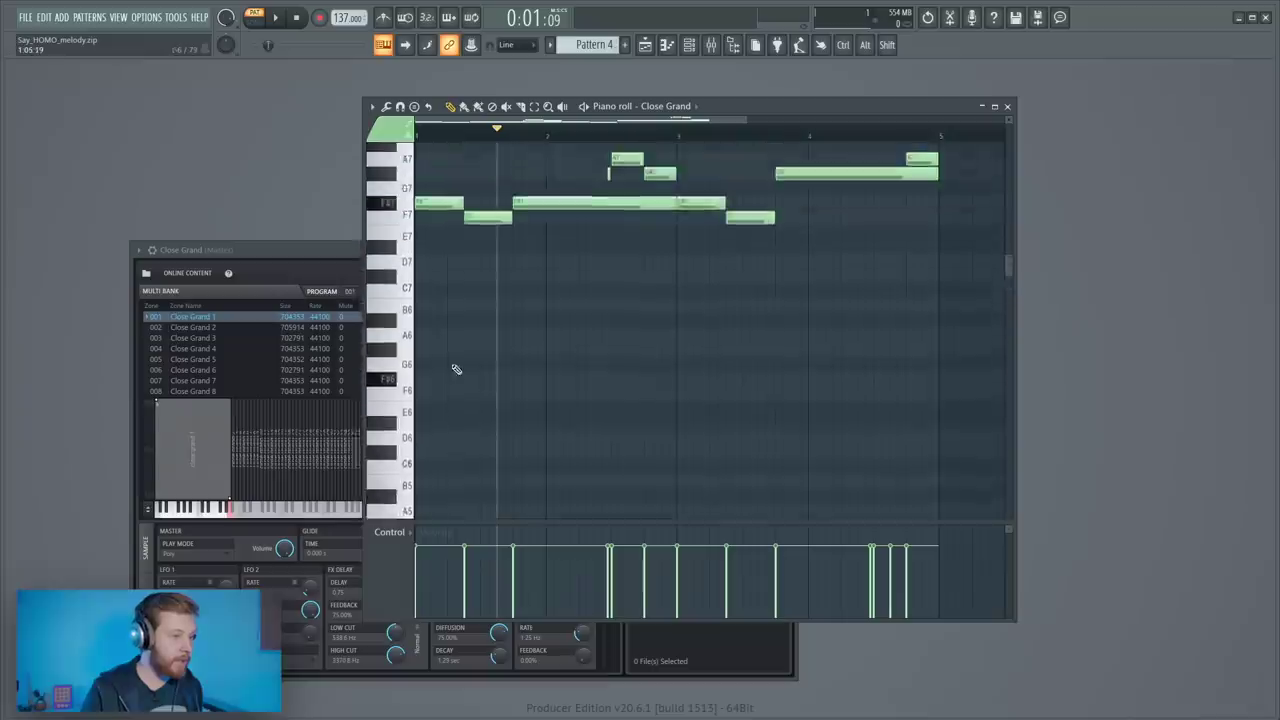
# - Add a one-beat chord of F#5, A5 and C#6 at the start of bar 1
pyautogui.scroll(-3, 480, 308)
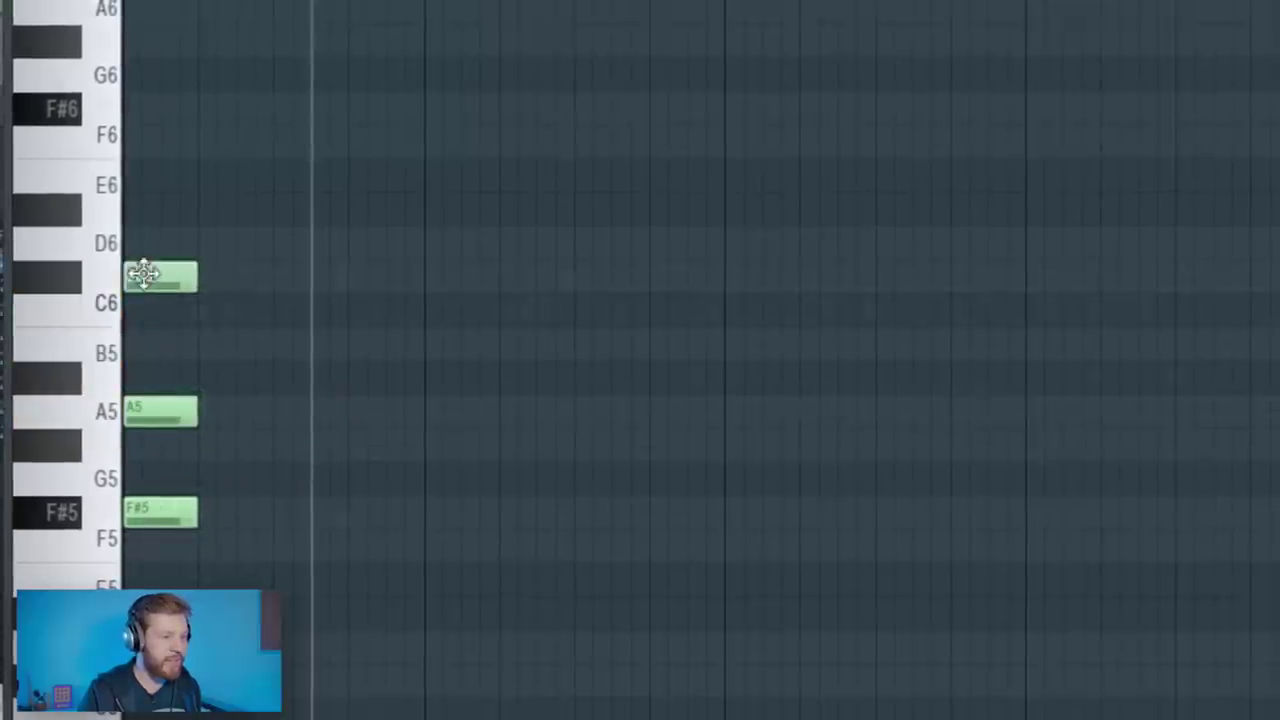
pyautogui.press('space')
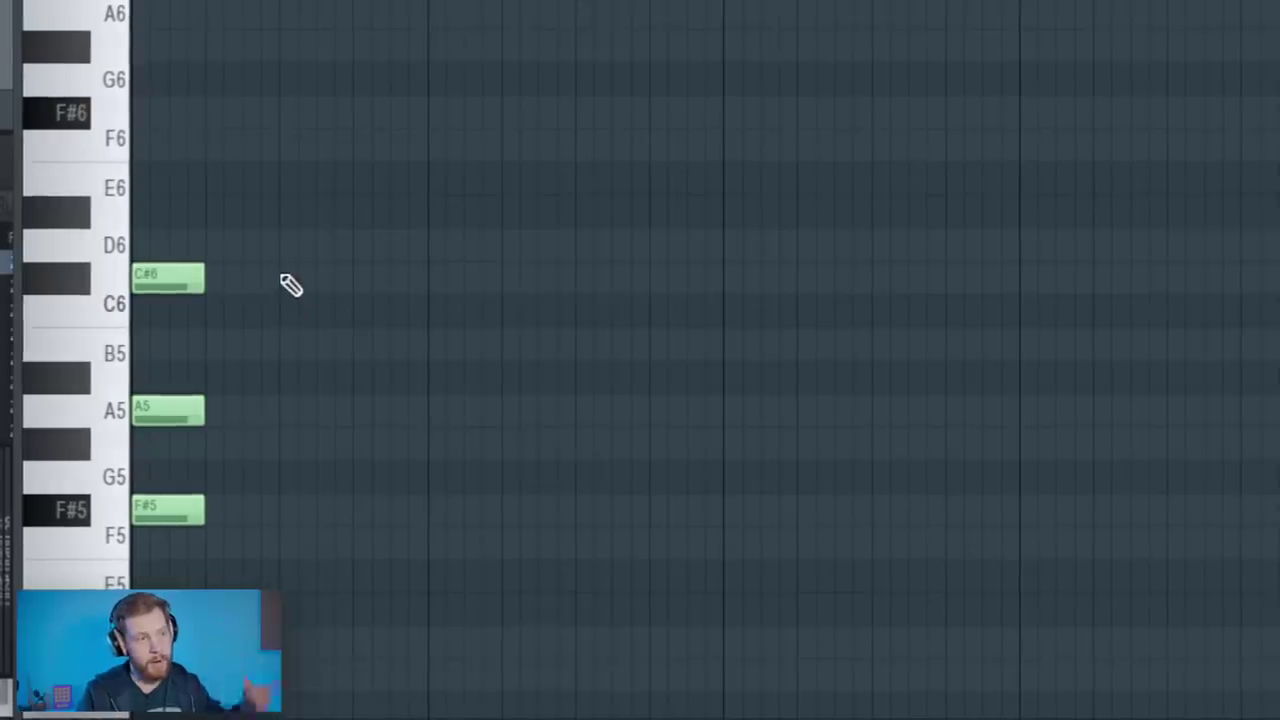
# - Break bar 1's chord into a four-beat arpeggio of F#5, C#6, D6 and C#6, one beat each, and play it back
pyautogui.hotkey('ctrl', 'a')
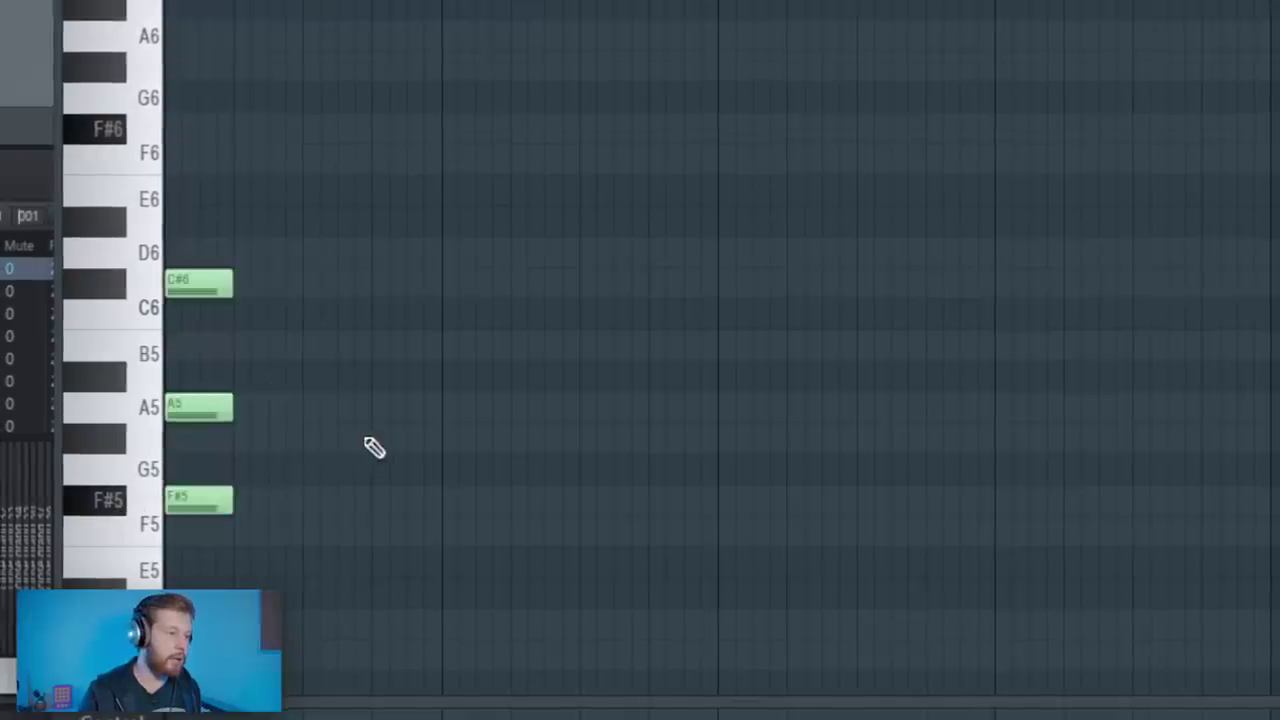
pyautogui.moveTo(206, 287); pyautogui.dragTo(274, 287)
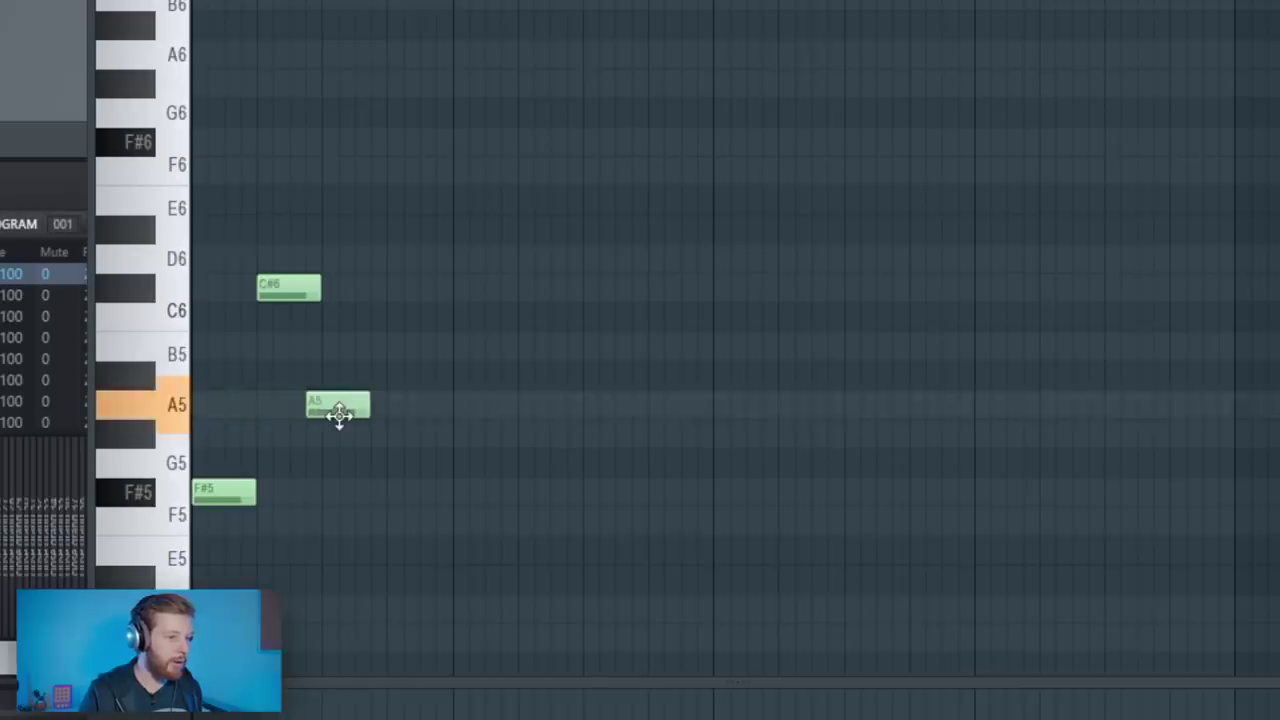
pyautogui.moveTo(347, 415); pyautogui.dragTo(351, 268)
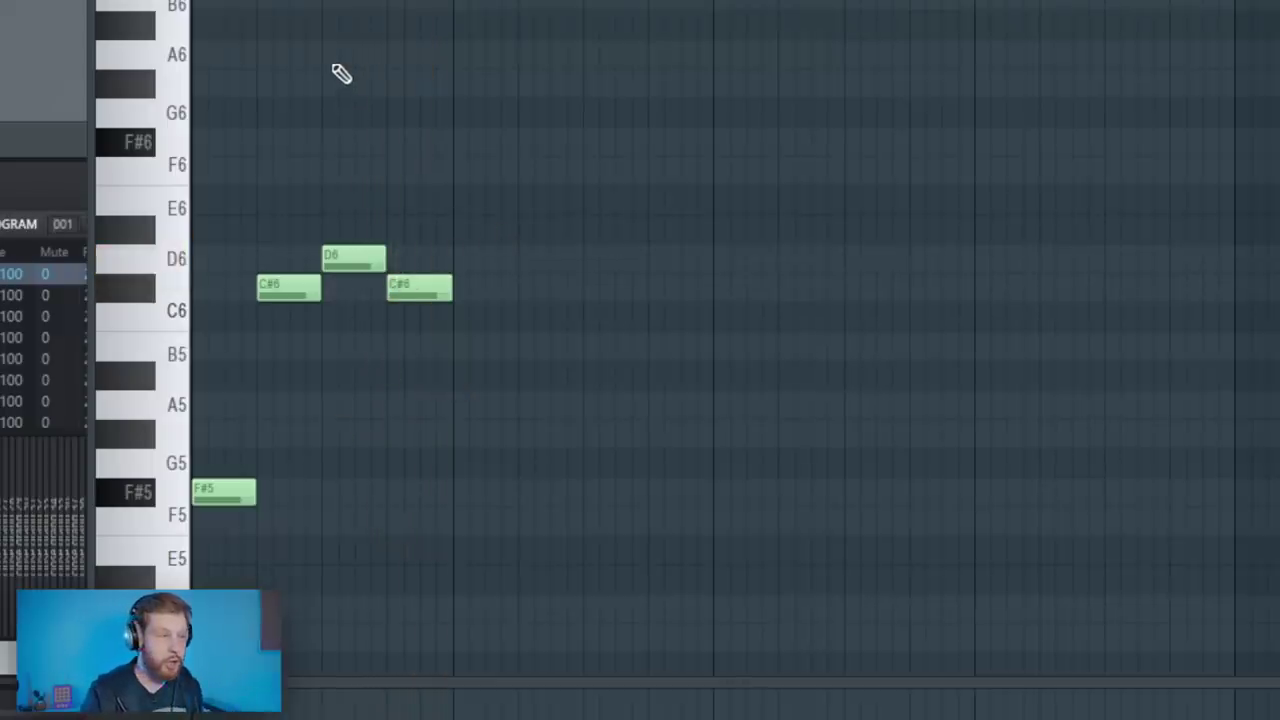
pyautogui.press('space')
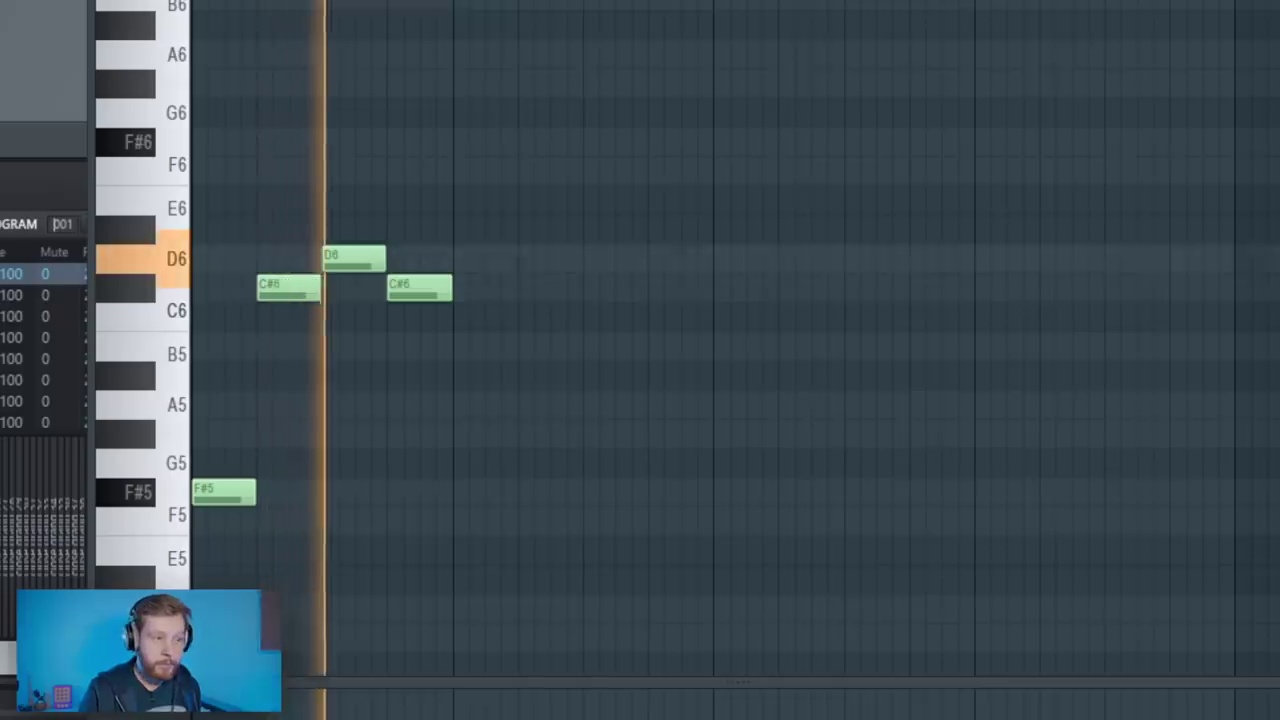
pyautogui.press('space')
# - Copy the bar 1 arpeggio into bar 2, change its last two notes to A6 and G#6, and play it back
pyautogui.scroll(4, 460, 208)
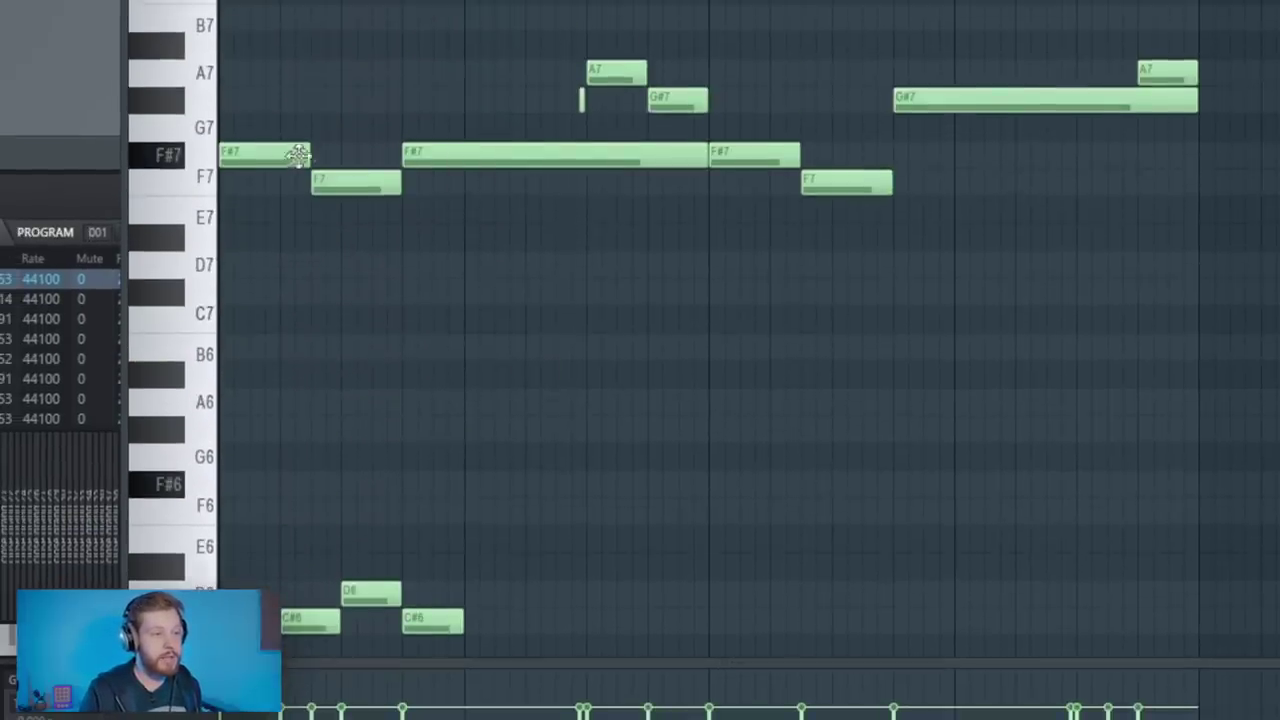
pyautogui.moveTo(294, 75); pyautogui.dragTo(498, 216)
pyautogui.scroll(-3, 452, 410)
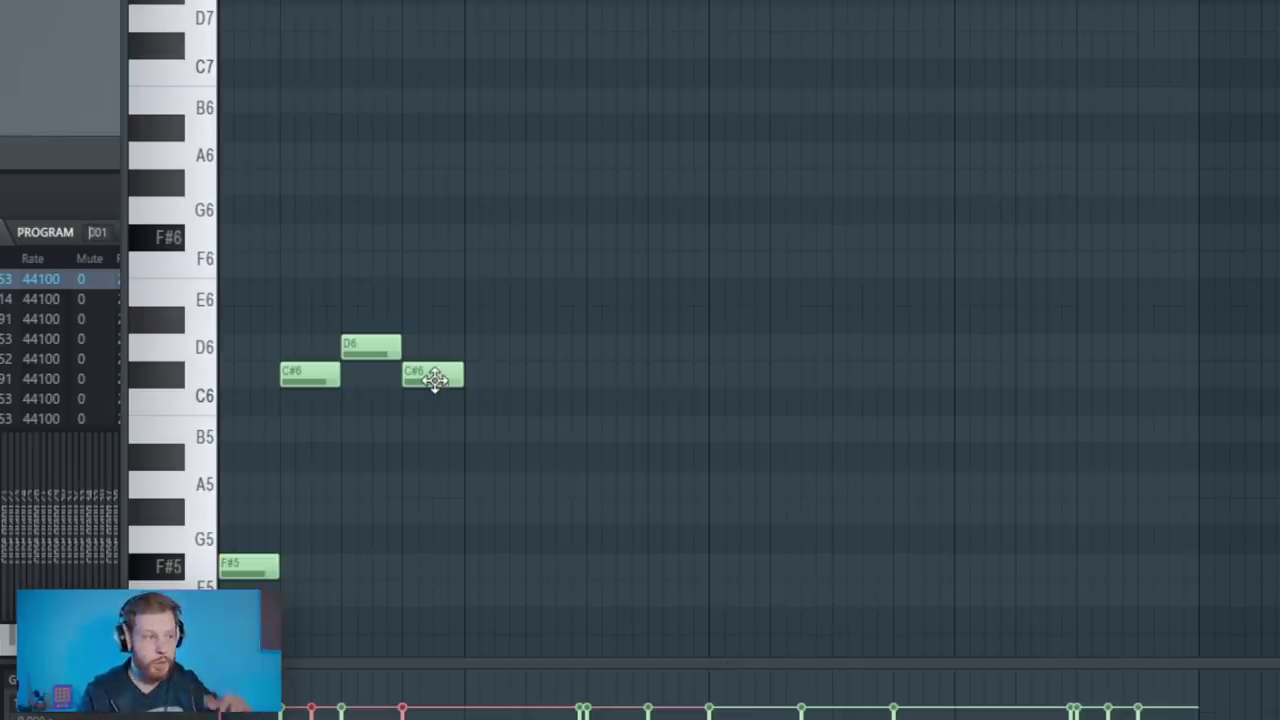
pyautogui.moveTo(388, 78)
pyautogui.mouseDown()
pyautogui.moveTo(56, 375)
pyautogui.moveTo(166, 350)
pyautogui.moveTo(317, 355)
pyautogui.mouseUp()
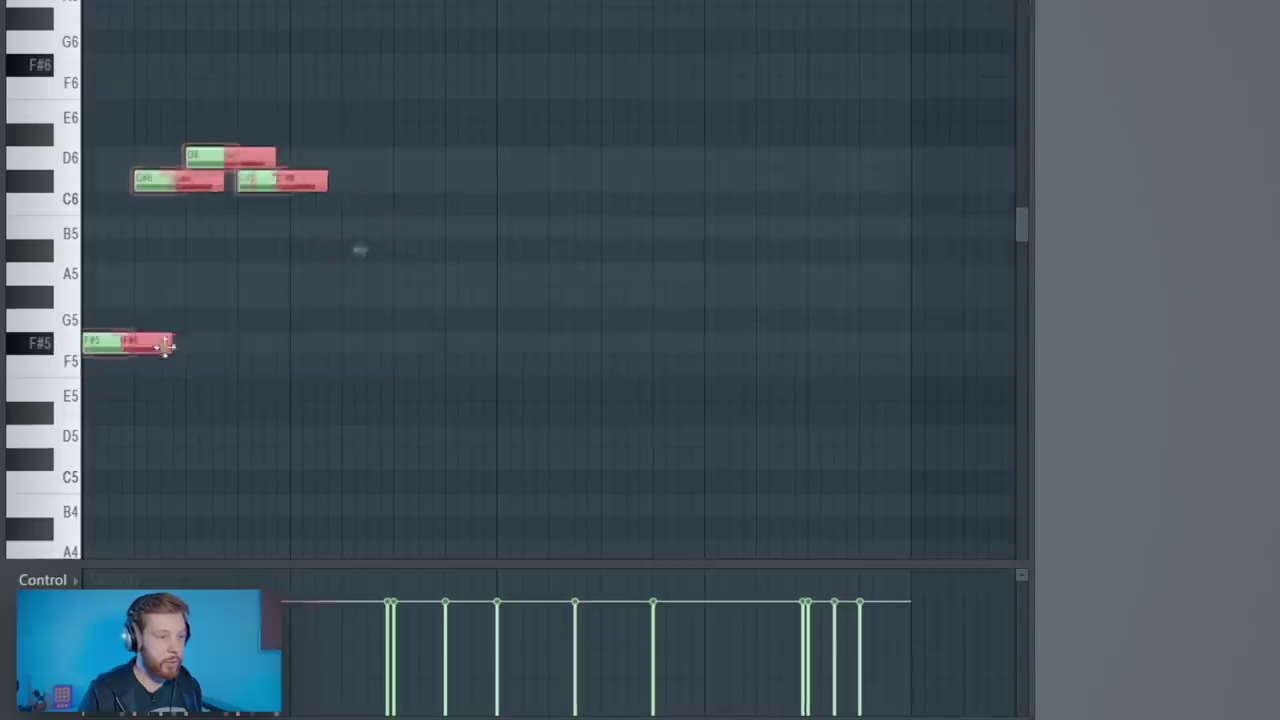
pyautogui.keyDown('ctrl'); pyautogui.click(390, 218); pyautogui.keyUp('ctrl')
pyautogui.scroll(2, 405, 235)
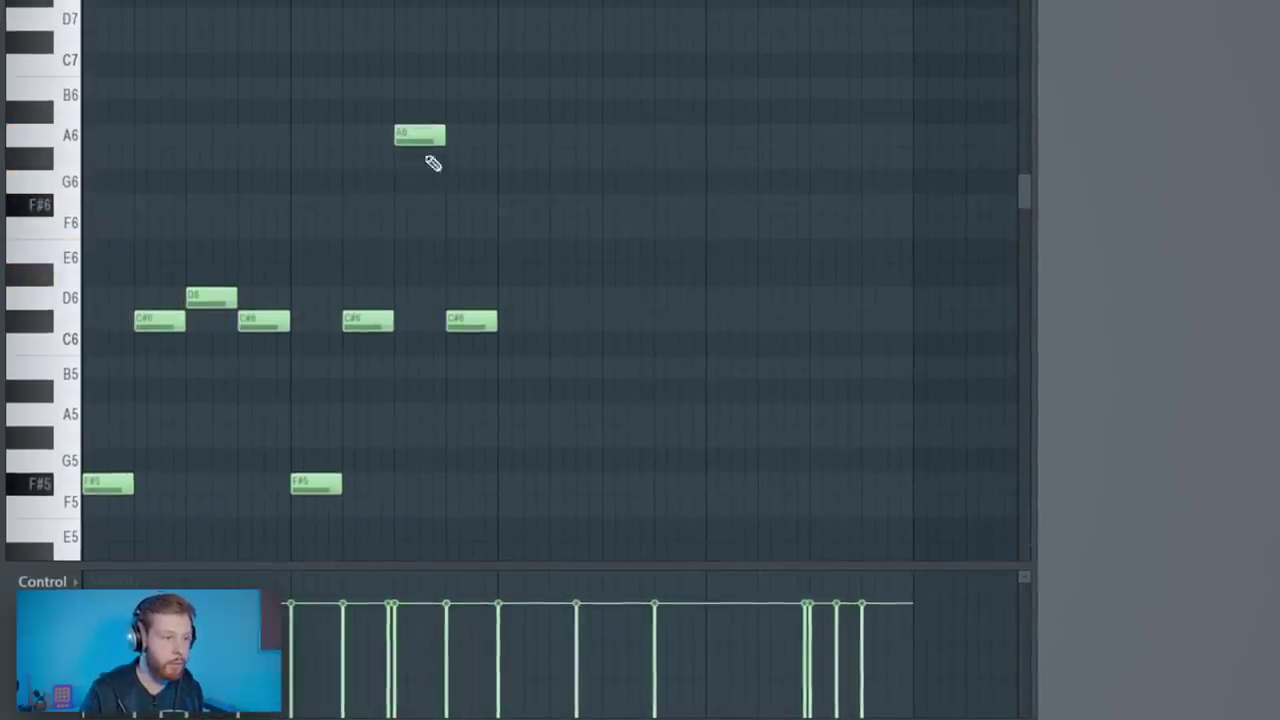
pyautogui.press('space')
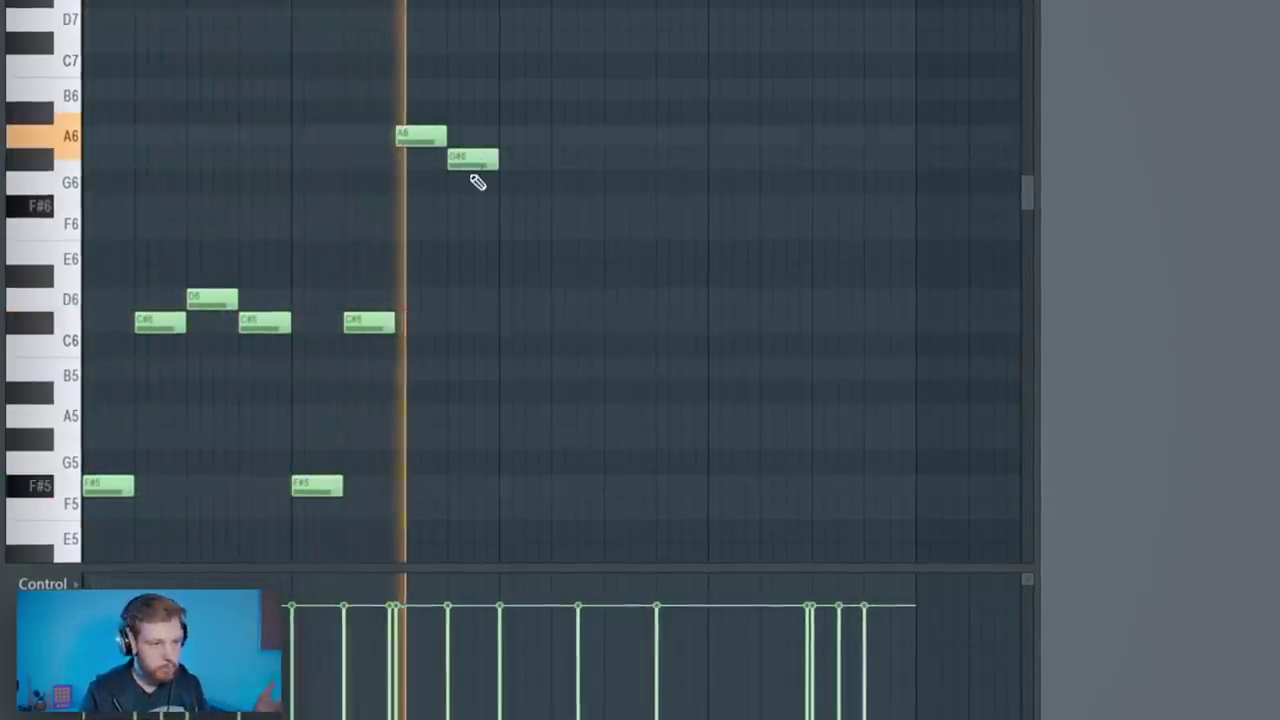
pyautogui.press('space')
# - Duplicate the two-bar arpeggio into bars 3 and 4
pyautogui.moveTo(618, 60); pyautogui.dragTo(97, 488)
pyautogui.hotkey('ctrl', 'b')
pyautogui.keyDown('ctrl'); pyautogui.click(873, 323); pyautogui.keyUp('ctrl')
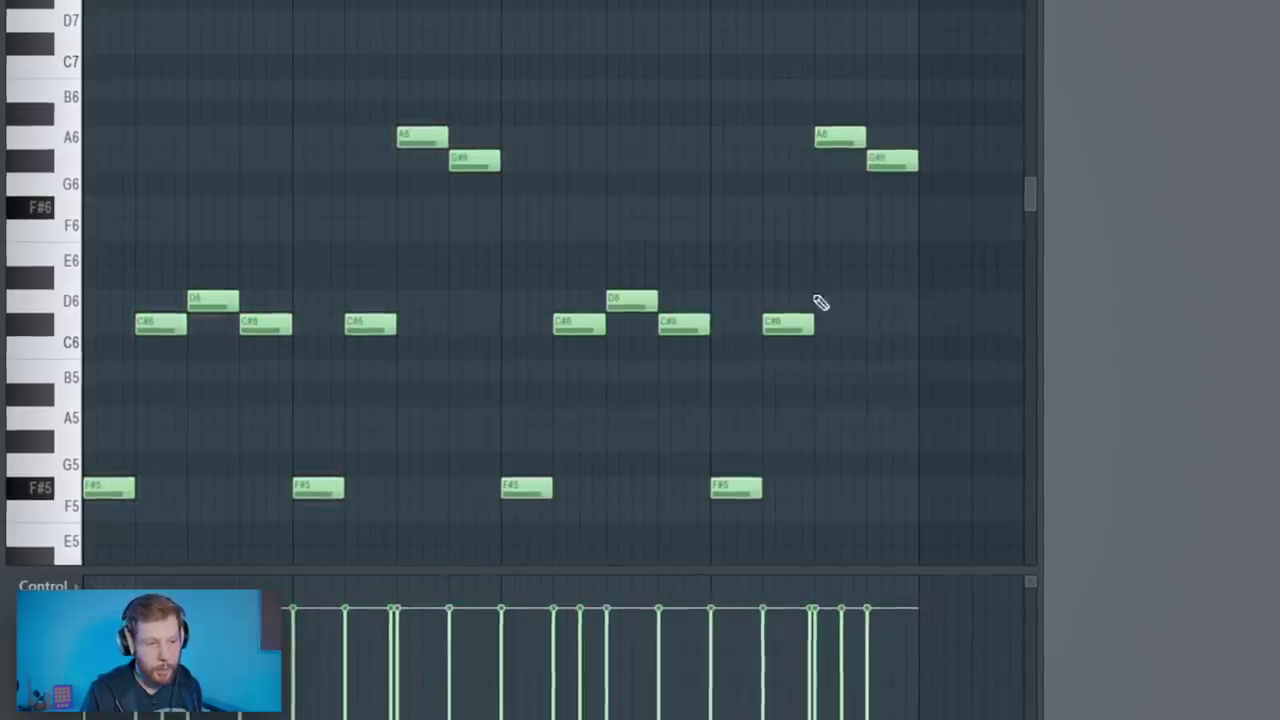
# - Raise the opening F#5 of bar 4's arpeggio to G#5 to match the long G#7 in the melody
pyautogui.scroll(7, 796, 343)
pyautogui.moveTo(713, 160); pyautogui.dragTo(713, 282)
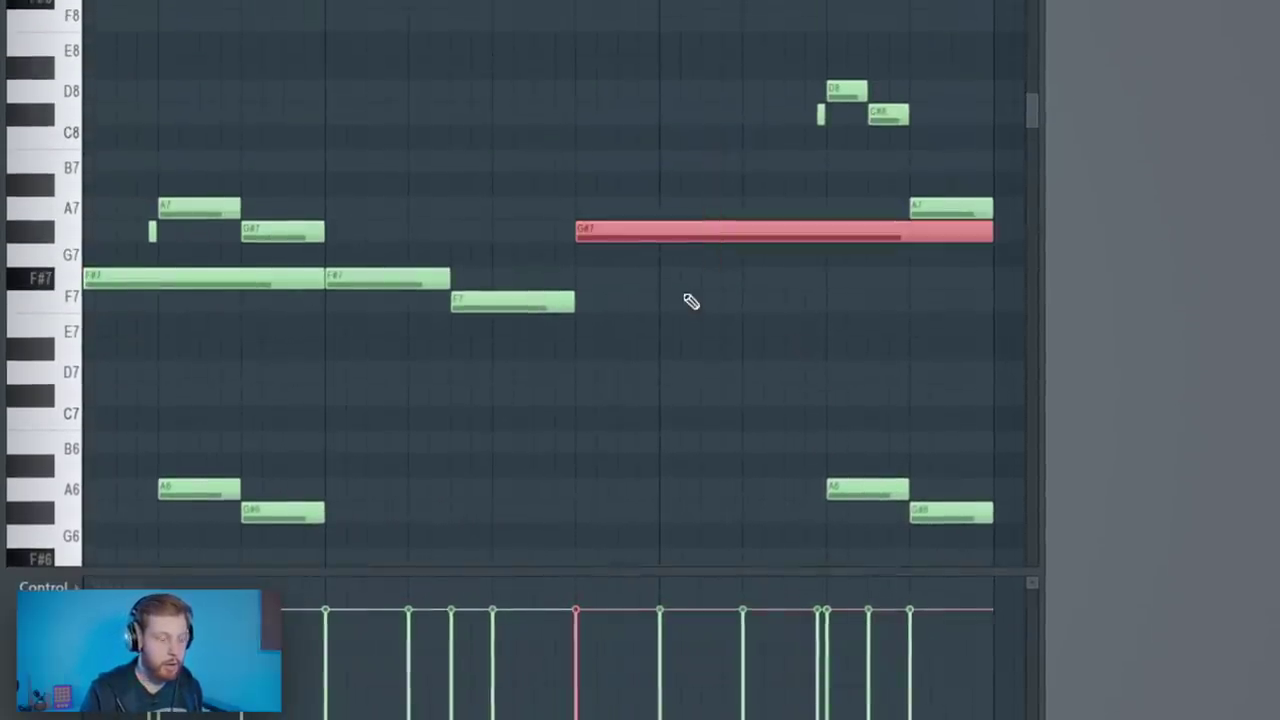
pyautogui.scroll(-3, 691, 300)
pyautogui.scroll(2, 690, 298)
pyautogui.scroll(-3, 689, 290)
pyautogui.scroll(-4, 710, 294)
pyautogui.scroll(1, 739, 346)
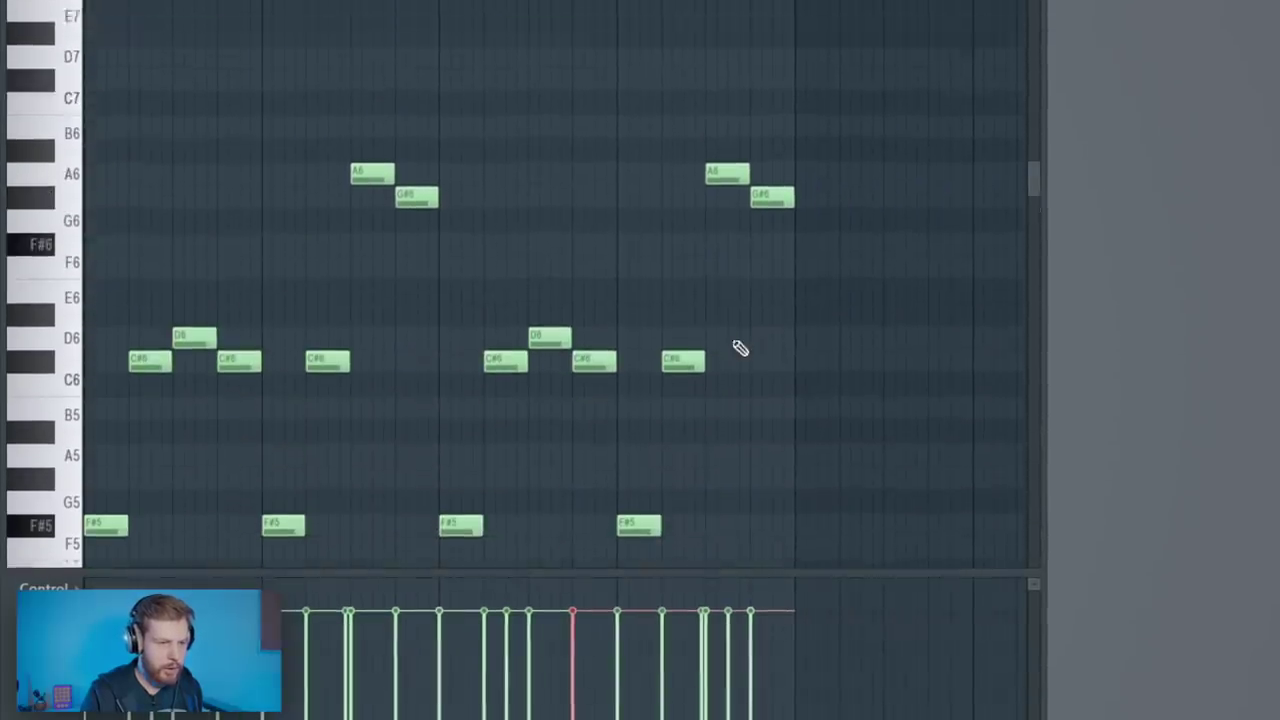
pyautogui.scroll(-3, 741, 360)
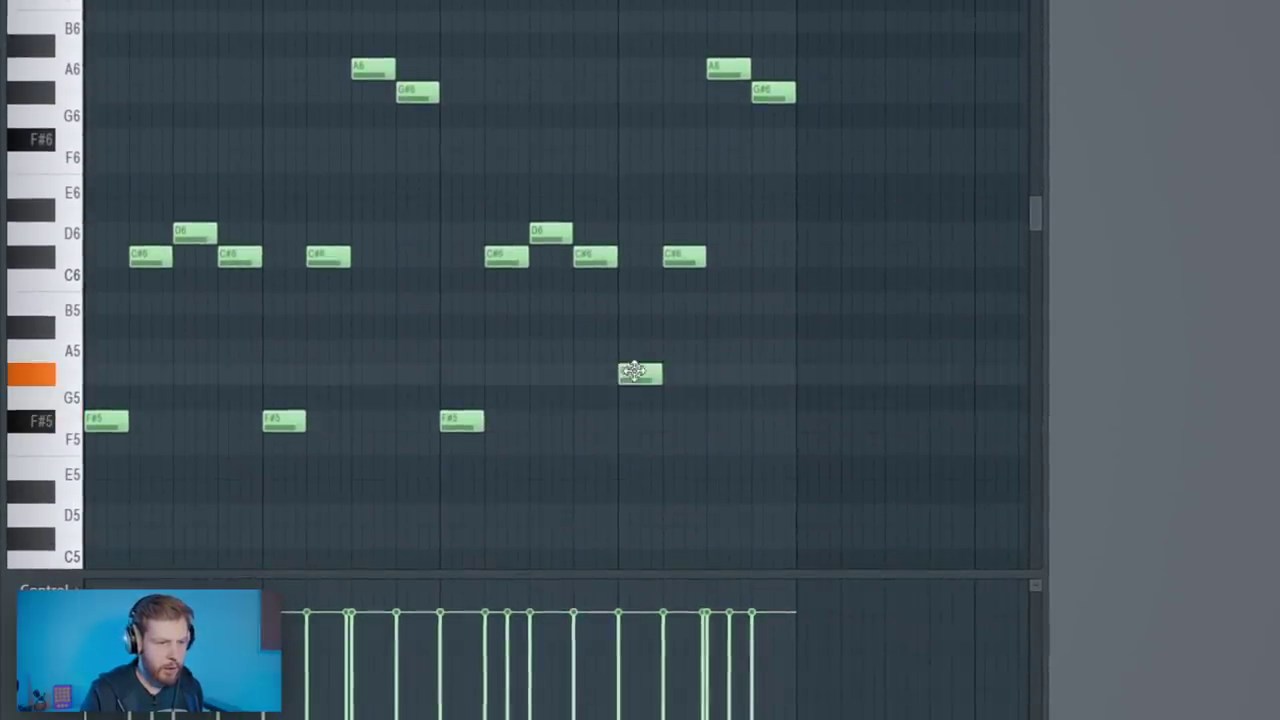
pyautogui.moveTo(671, 393); pyautogui.dragTo(655, 380)
# - Change the last two notes of bar 4's arpeggio to G#6 and A5
pyautogui.scroll(8, 689, 420)
pyautogui.scroll(-5, 766, 406)
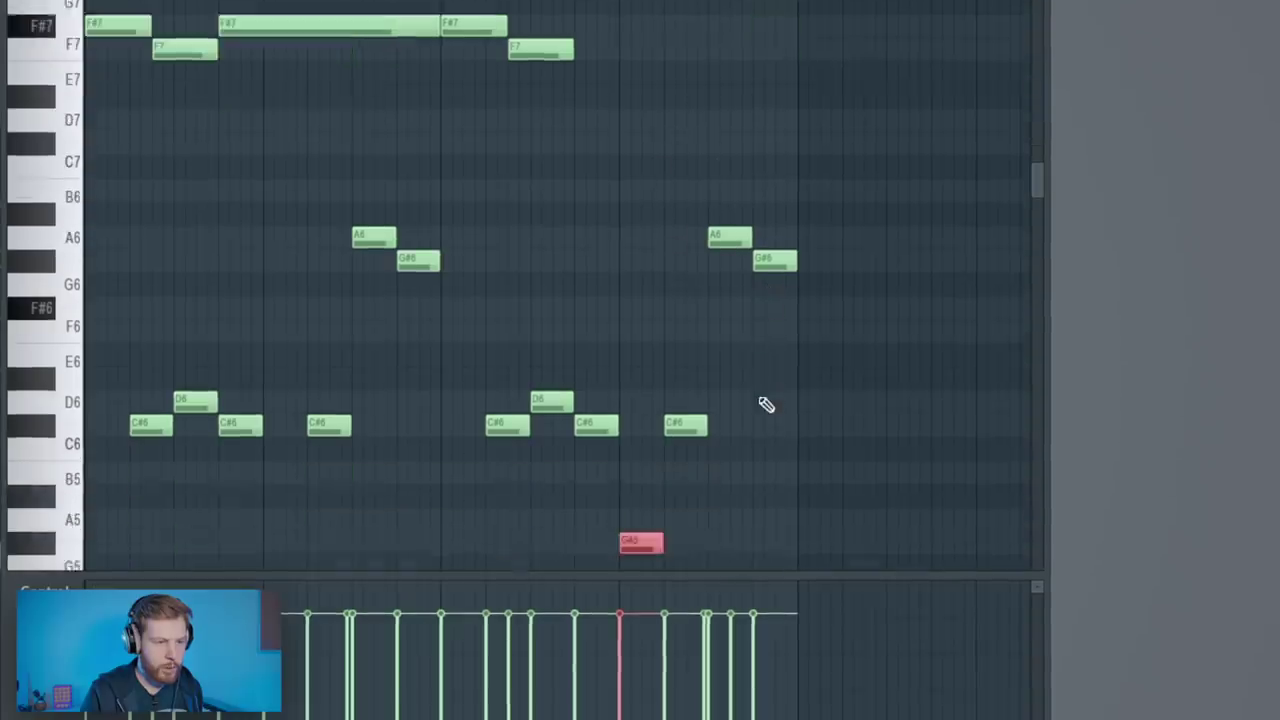
pyautogui.scroll(4, 741, 230)
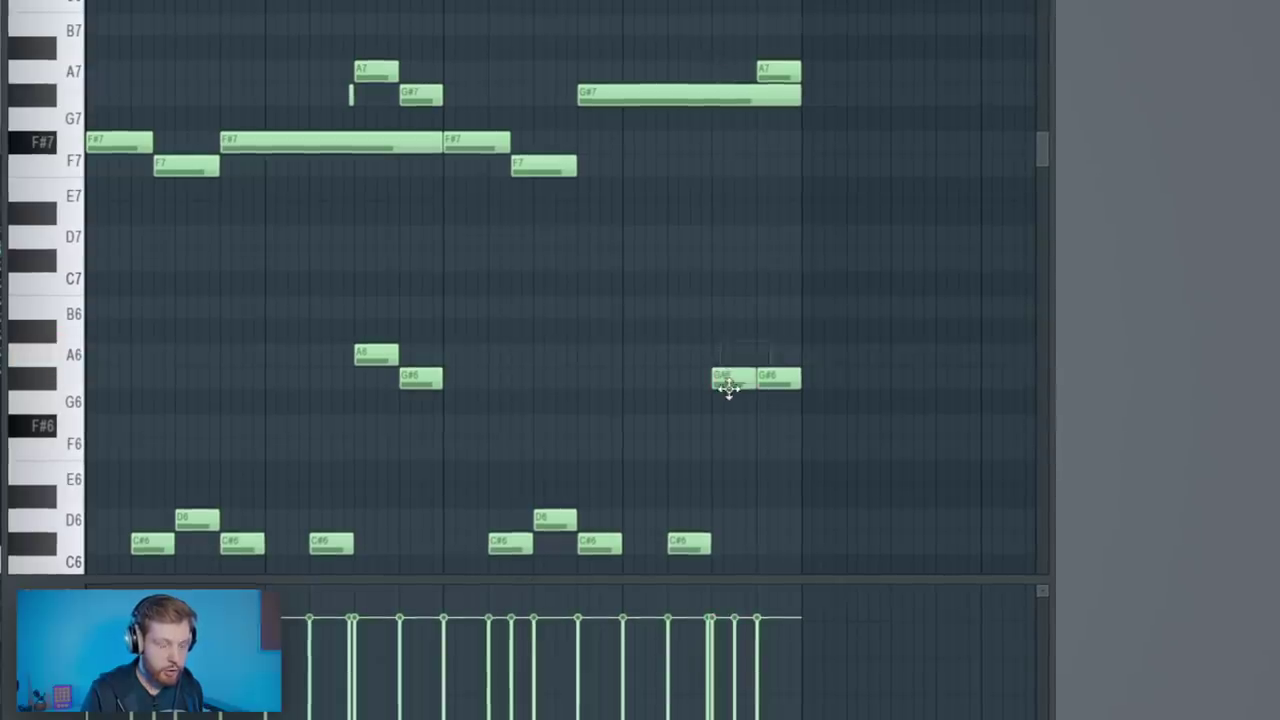
pyautogui.scroll(-4, 793, 365)
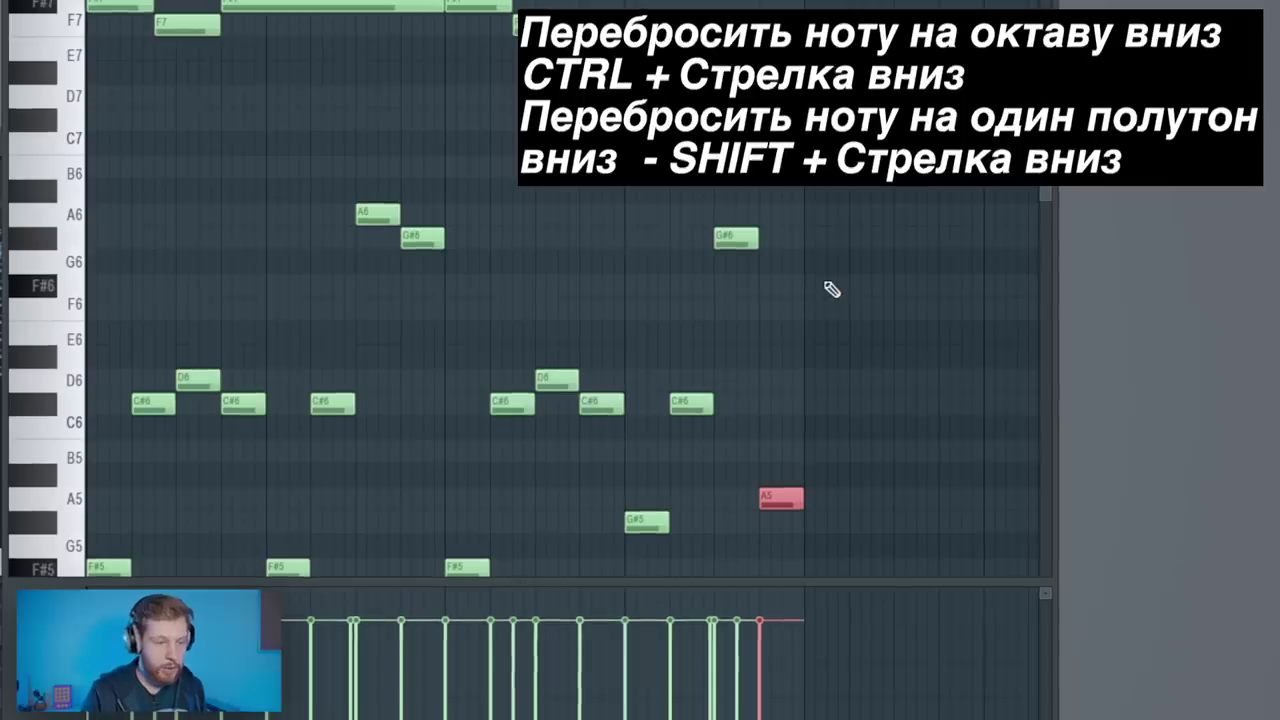
# - Examine how bar 4's accompaniment relates to the melody, selecting the matching G# notes in each octave
pyautogui.scroll(8, 886, 270)
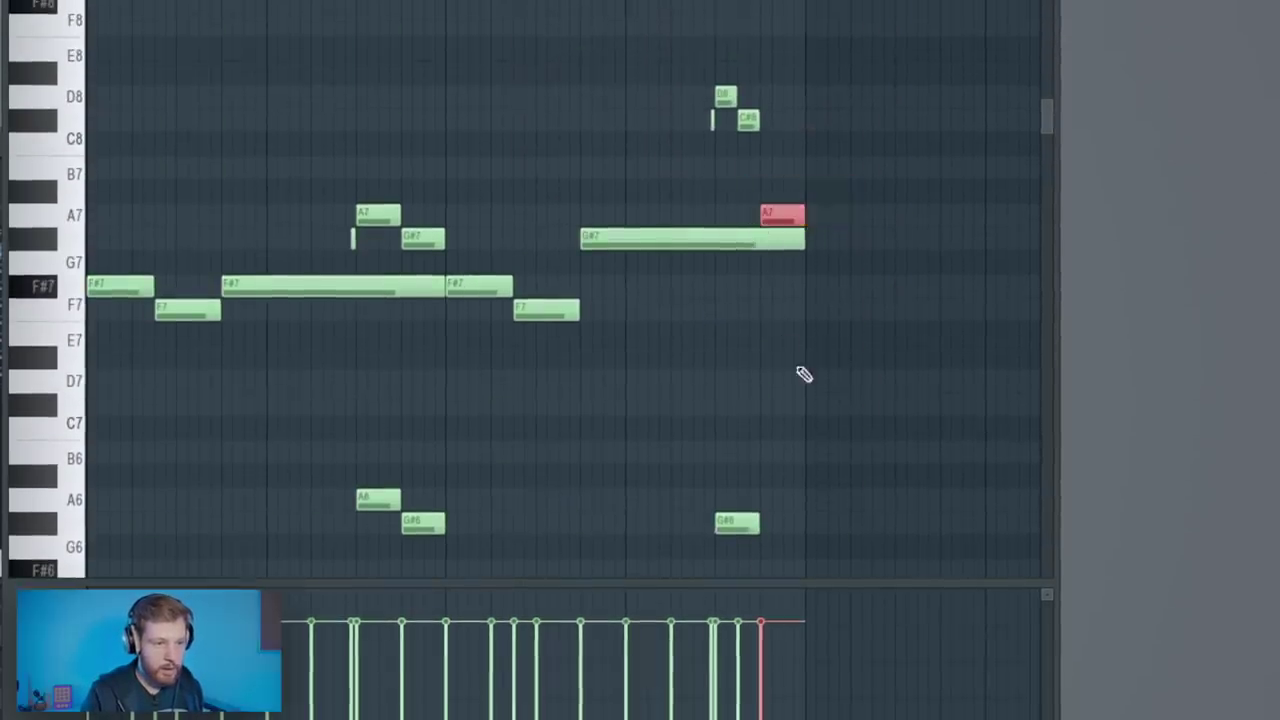
pyautogui.scroll(-8, 820, 390)
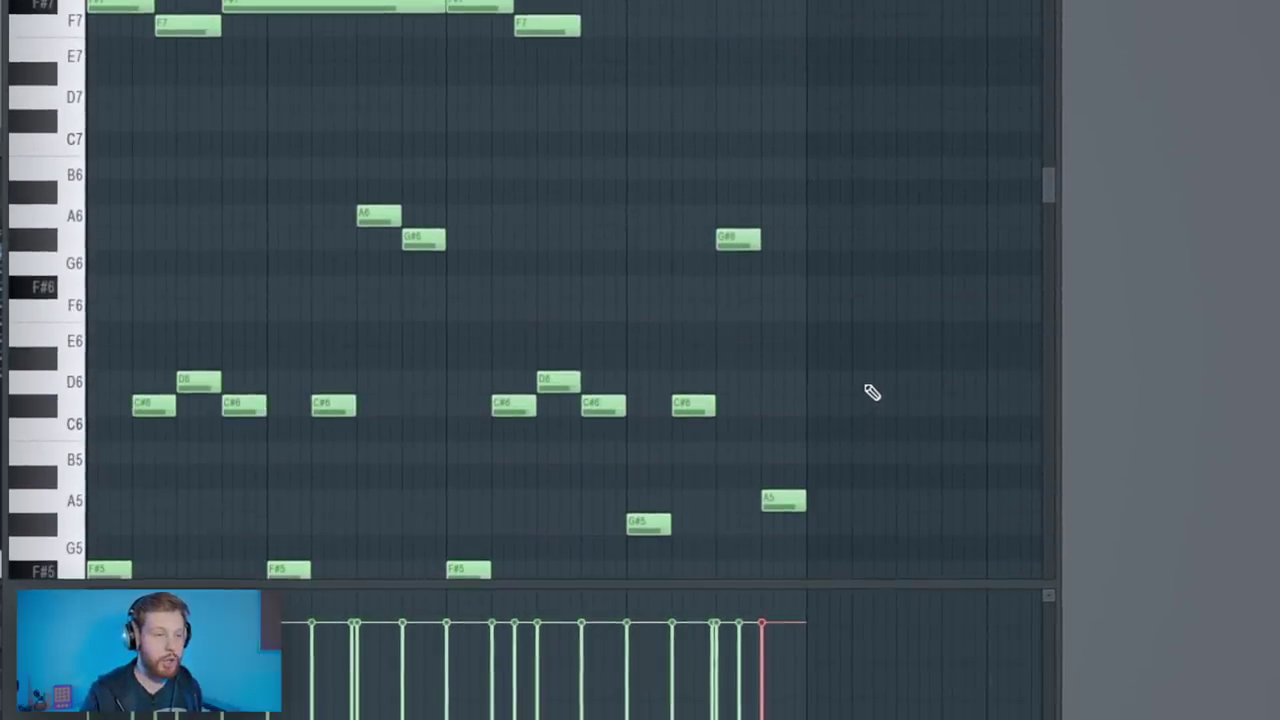
pyautogui.scroll(6, 872, 392)
pyautogui.scroll(-10, 803, 394)
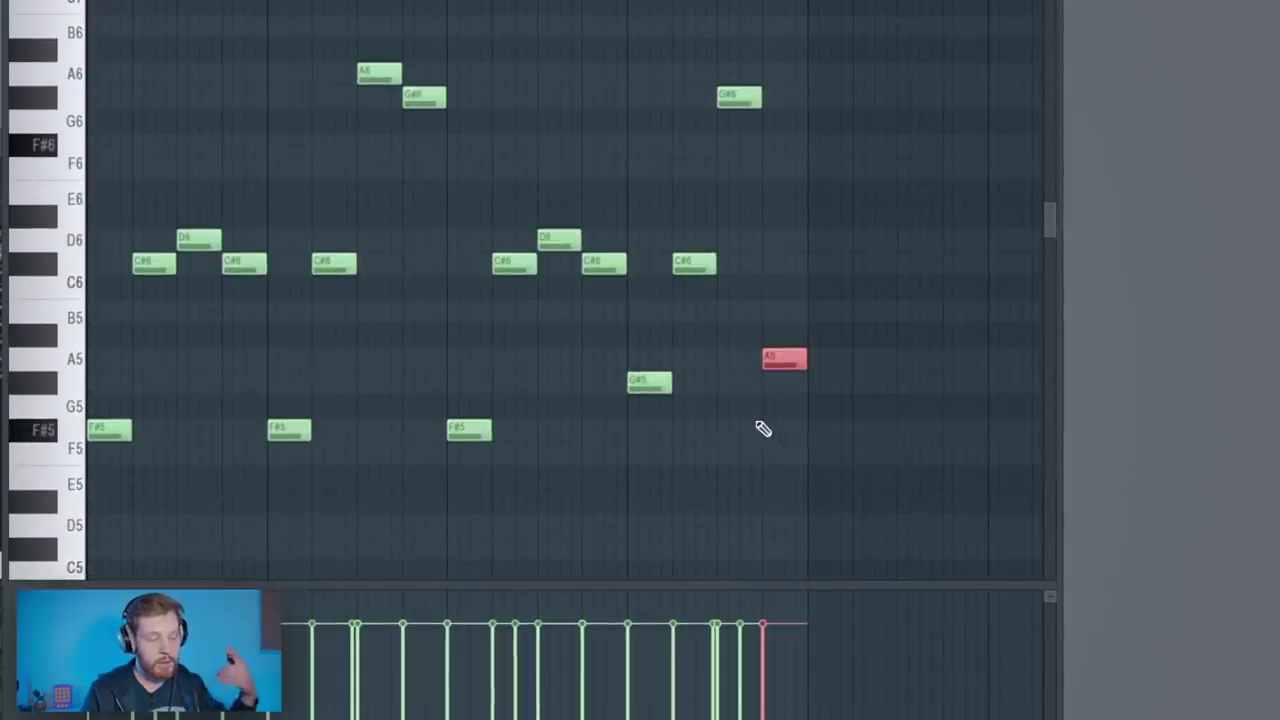
pyautogui.scroll(8, 780, 433)
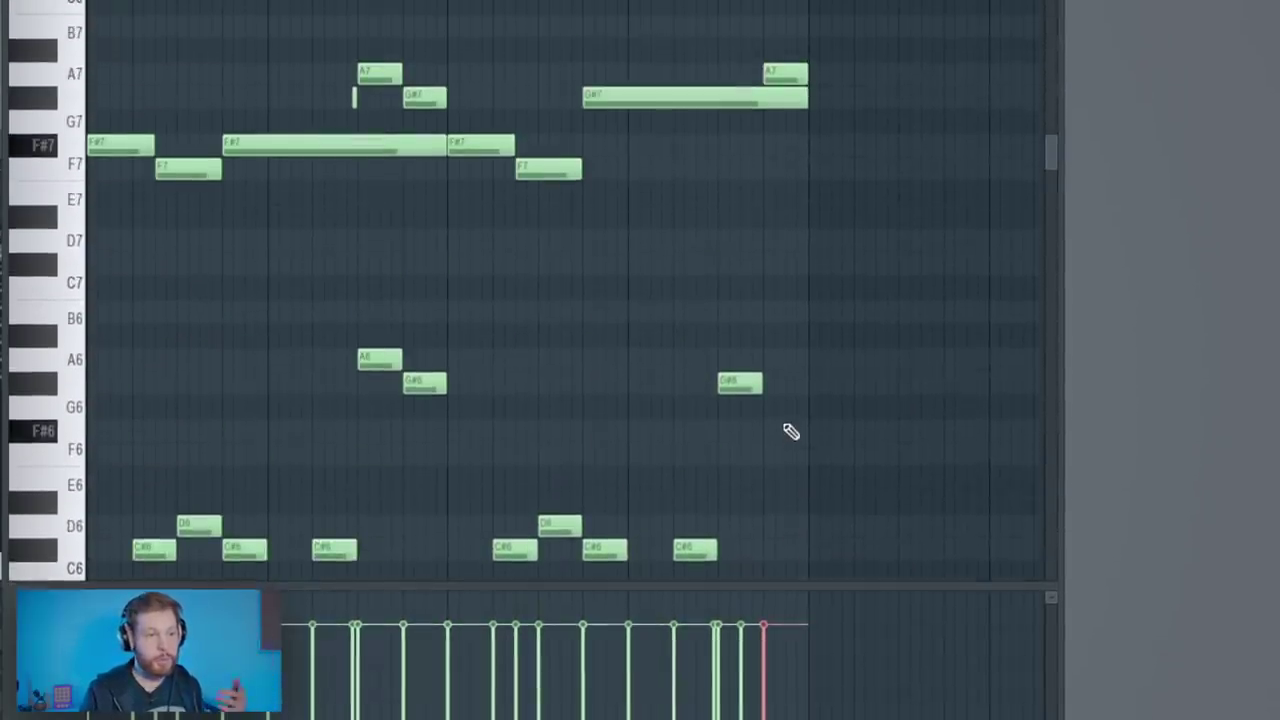
pyautogui.scroll(-5, 791, 430)
pyautogui.scroll(7, 793, 429)
pyautogui.scroll(-4, 805, 432)
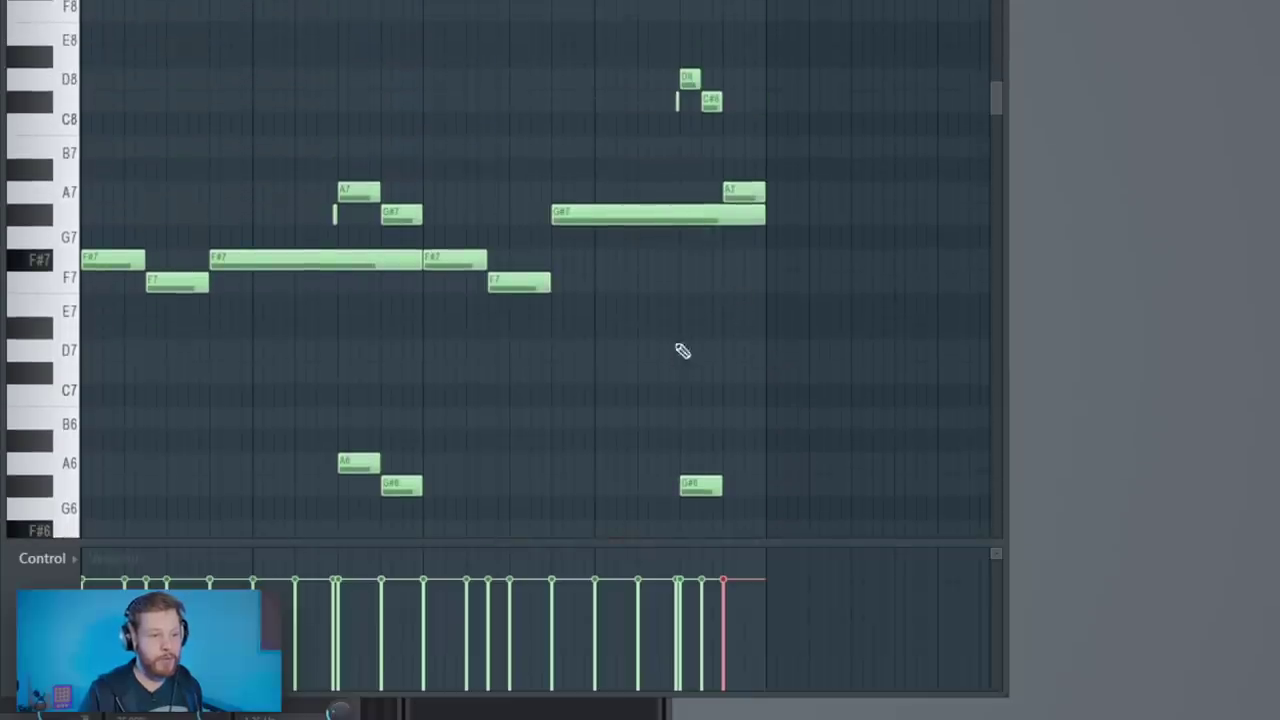
pyautogui.scroll(-2, 683, 350)
pyautogui.moveTo(724, 296); pyautogui.dragTo(702, 382)
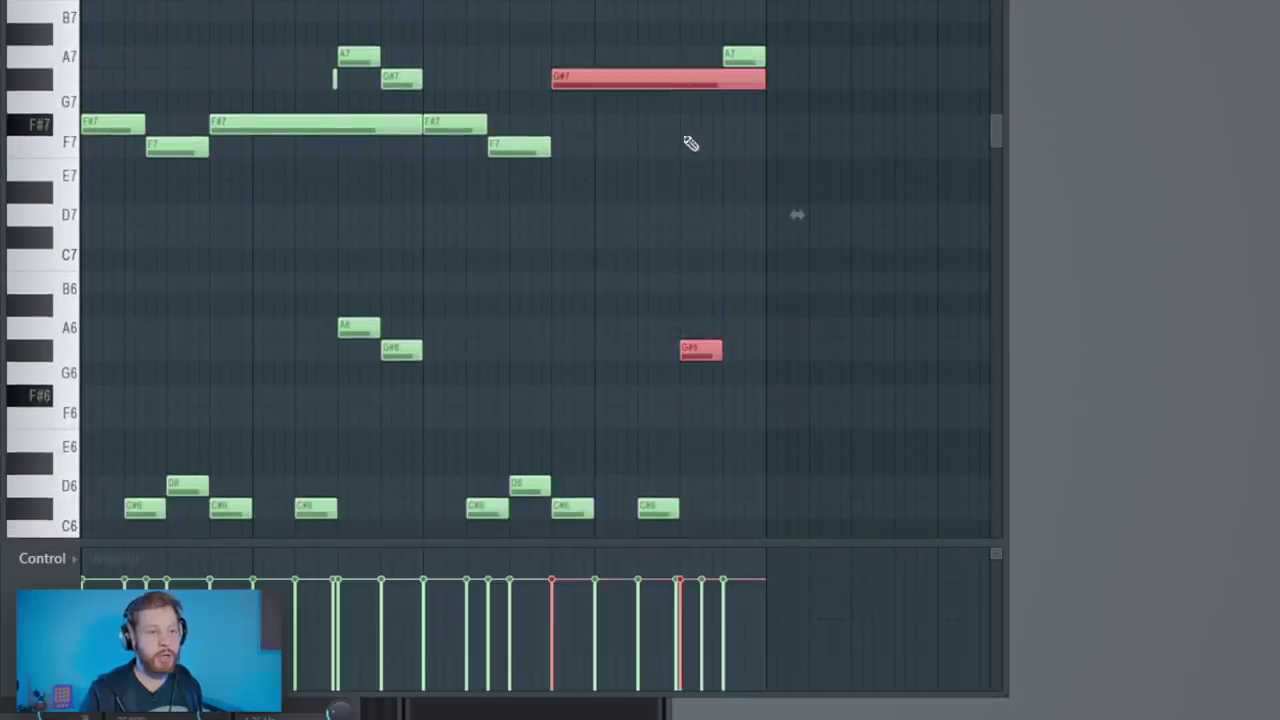
pyautogui.scroll(-2, 661, 444)
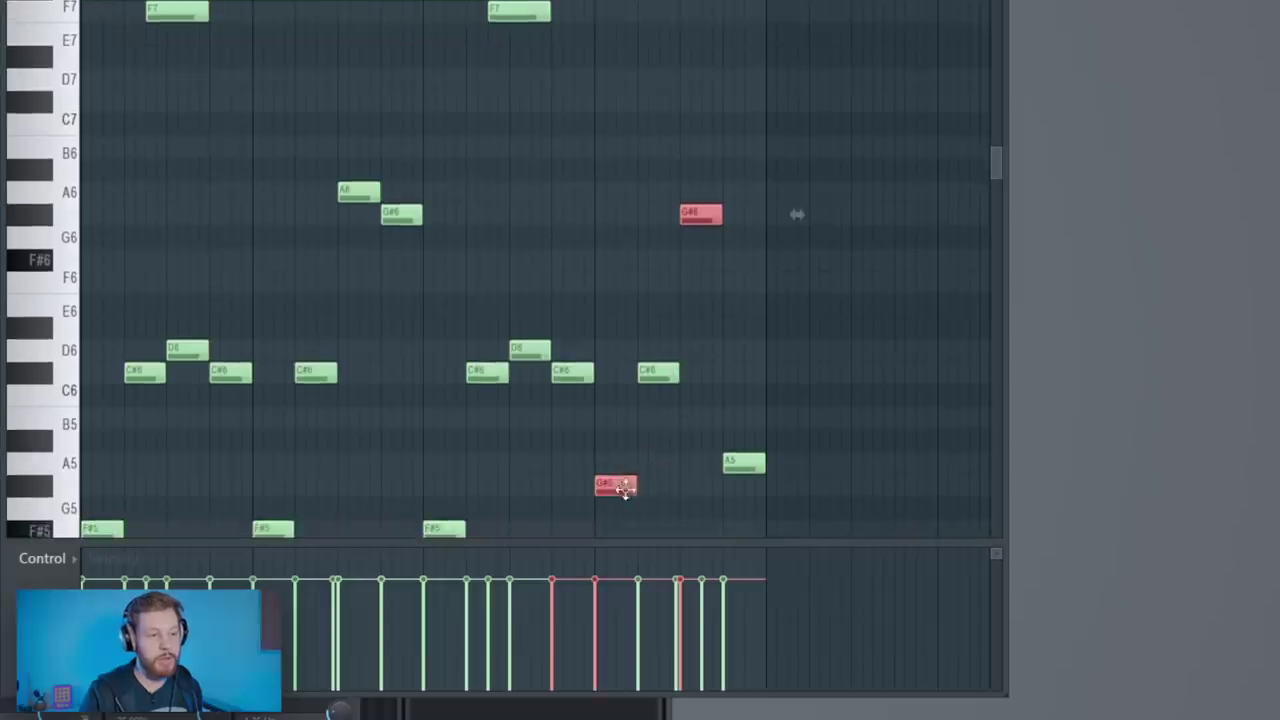
pyautogui.scroll(1, 623, 490)
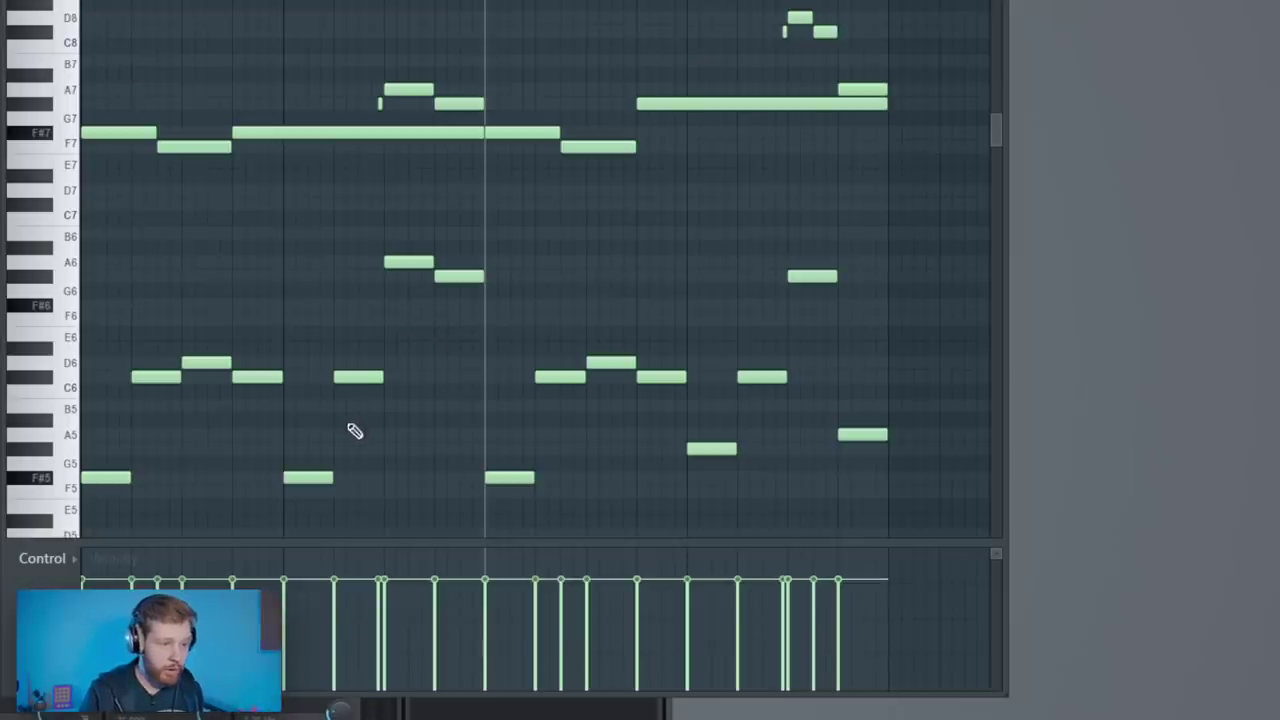
# - Lengthen the opening accompaniment note of each bar, the three F#5 and the G#5, to about three beats
pyautogui.moveTo(106, 443); pyautogui.dragTo(575, 530)
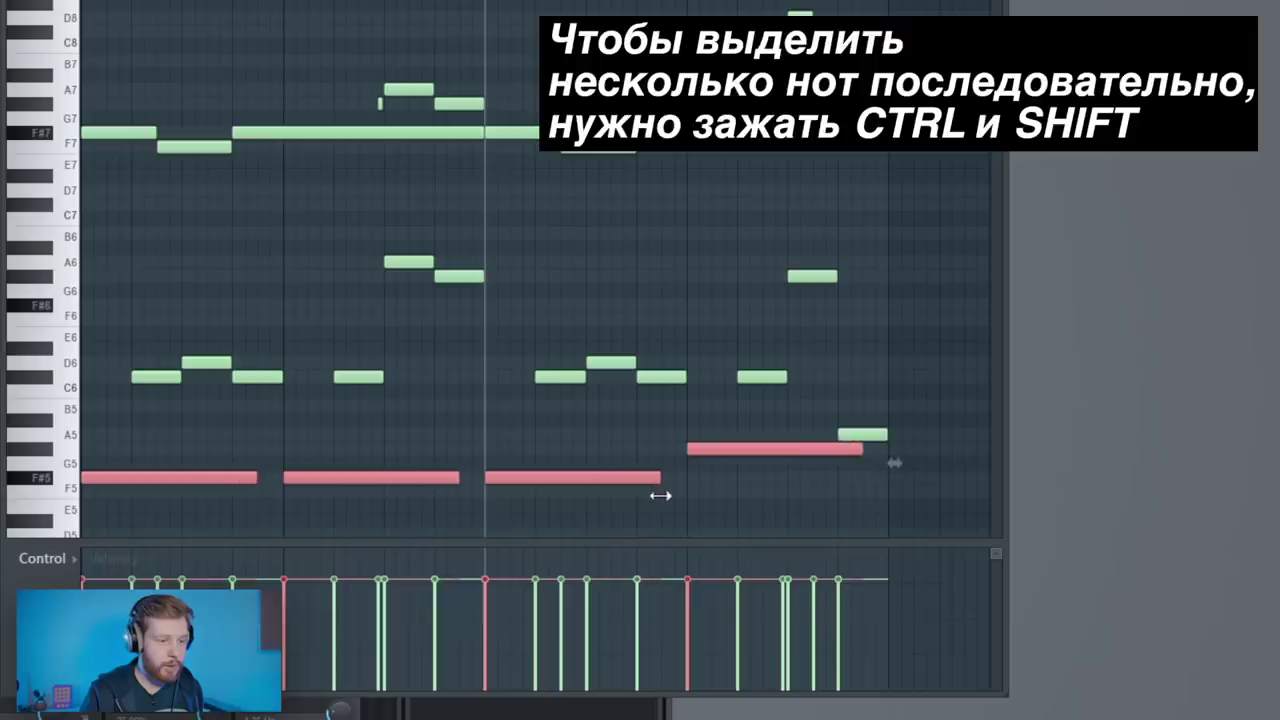
pyautogui.moveTo(649, 494); pyautogui.dragTo(634, 490)
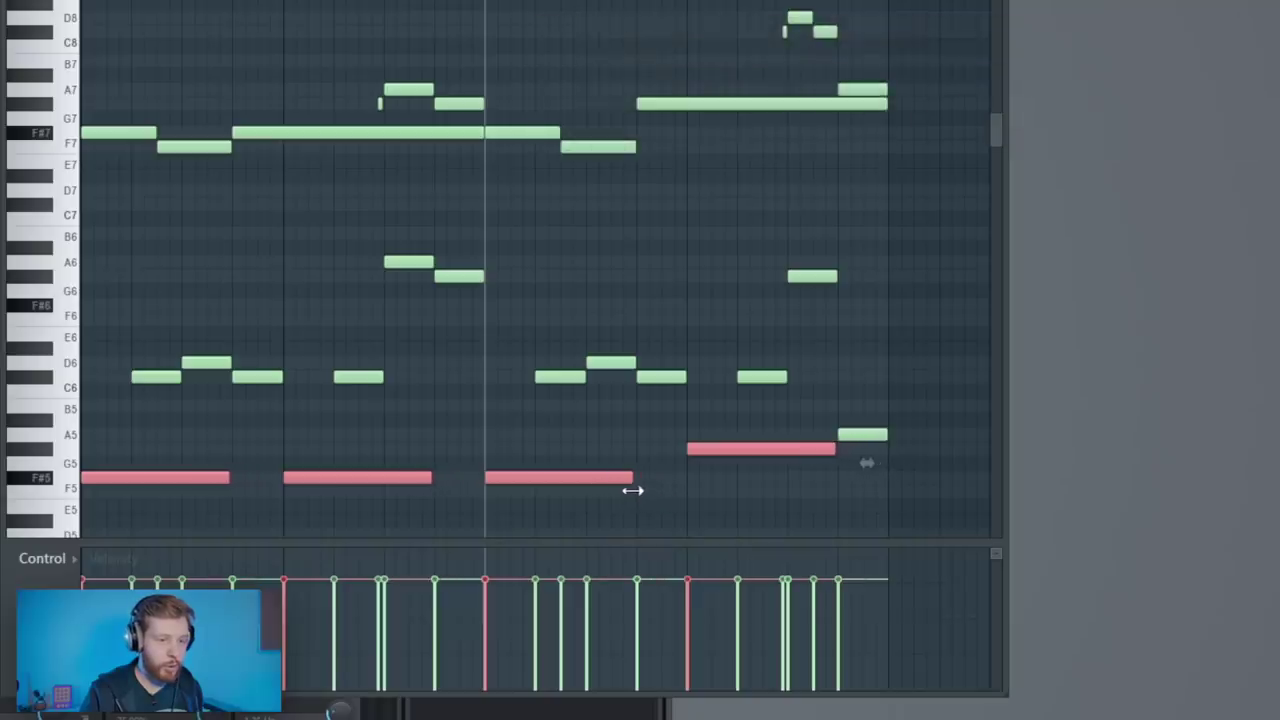
pyautogui.click(704, 475)
# - Extend the three F#5 notes to nearly a full bar and lengthen the C#6 and G#6 notes that close each arpeggio phrase
pyautogui.moveTo(280, 377); pyautogui.dragTo(318, 377)
pyautogui.moveTo(685, 378); pyautogui.dragTo(724, 378)
pyautogui.moveTo(630, 478); pyautogui.dragTo(680, 478)
pyautogui.moveTo(429, 478); pyautogui.dragTo(479, 478)
pyautogui.moveTo(229, 478); pyautogui.dragTo(278, 478)
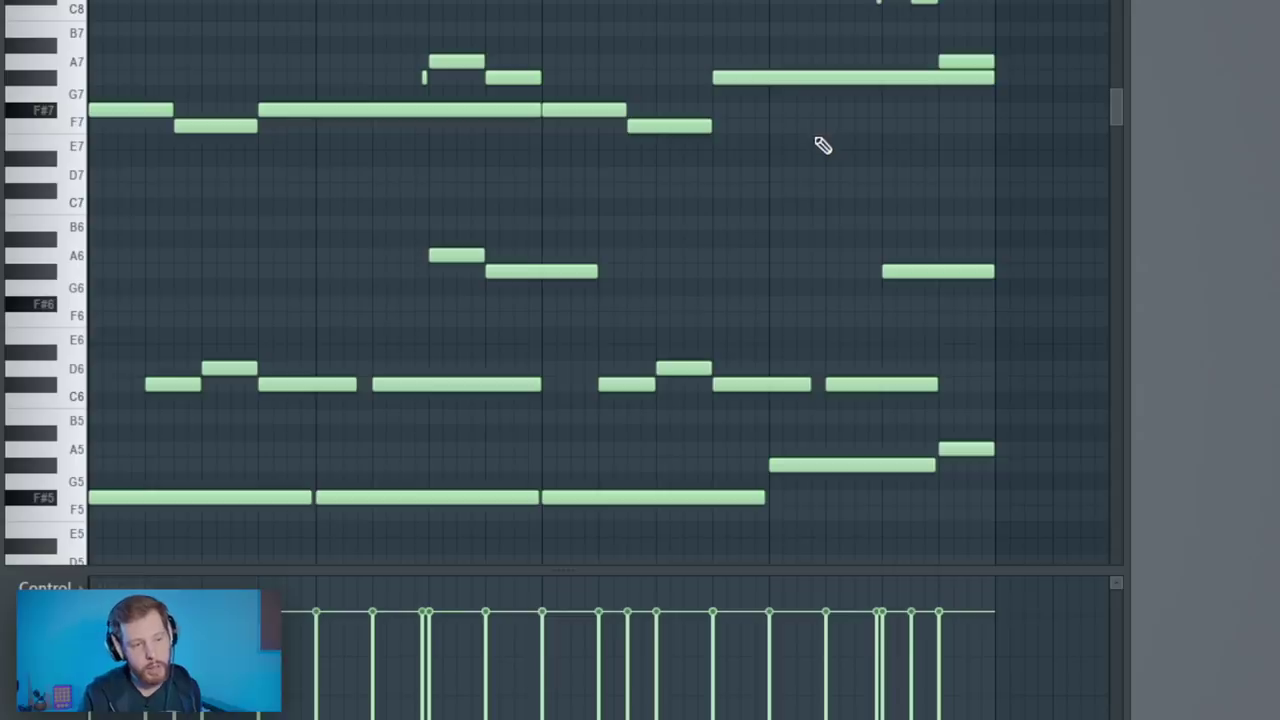
# - Add a bass line with a six-beat F#4 from the start of bar 1 and a two-beat A4 at the end of bar 2
pyautogui.scroll(-4, 700, 370)
pyautogui.click(137, 403)
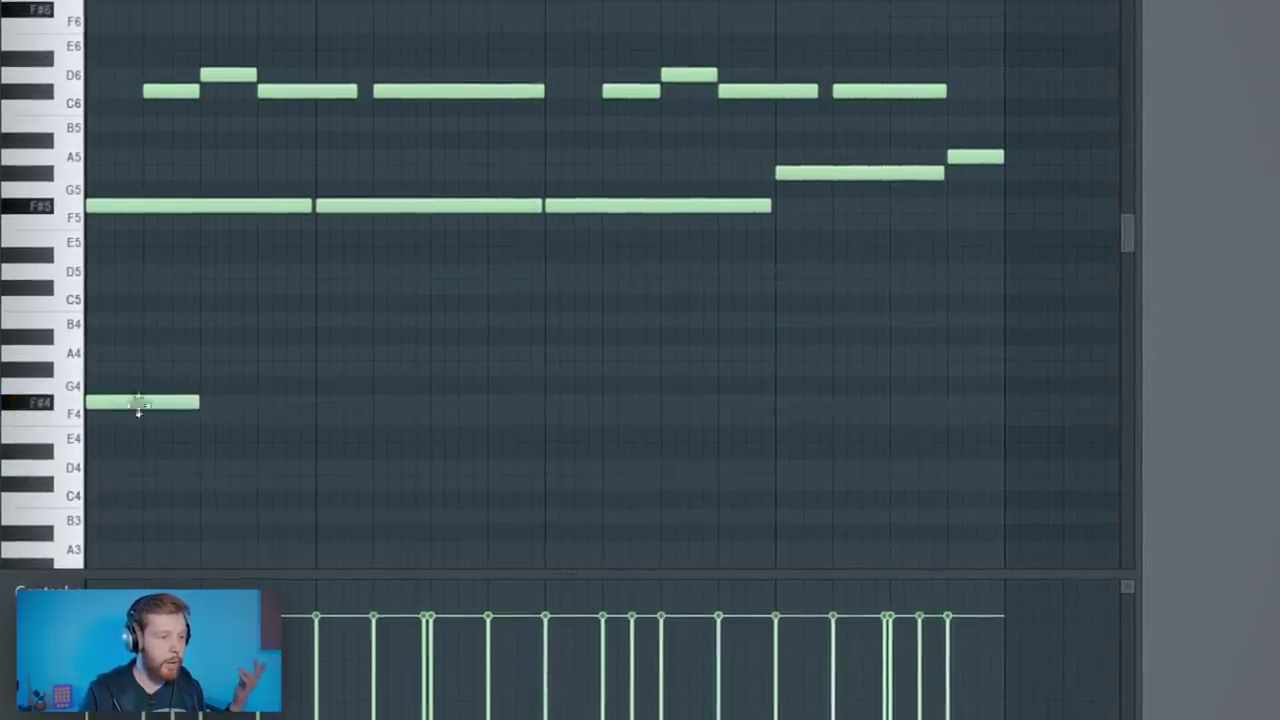
pyautogui.moveTo(198, 403); pyautogui.dragTo(441, 406)
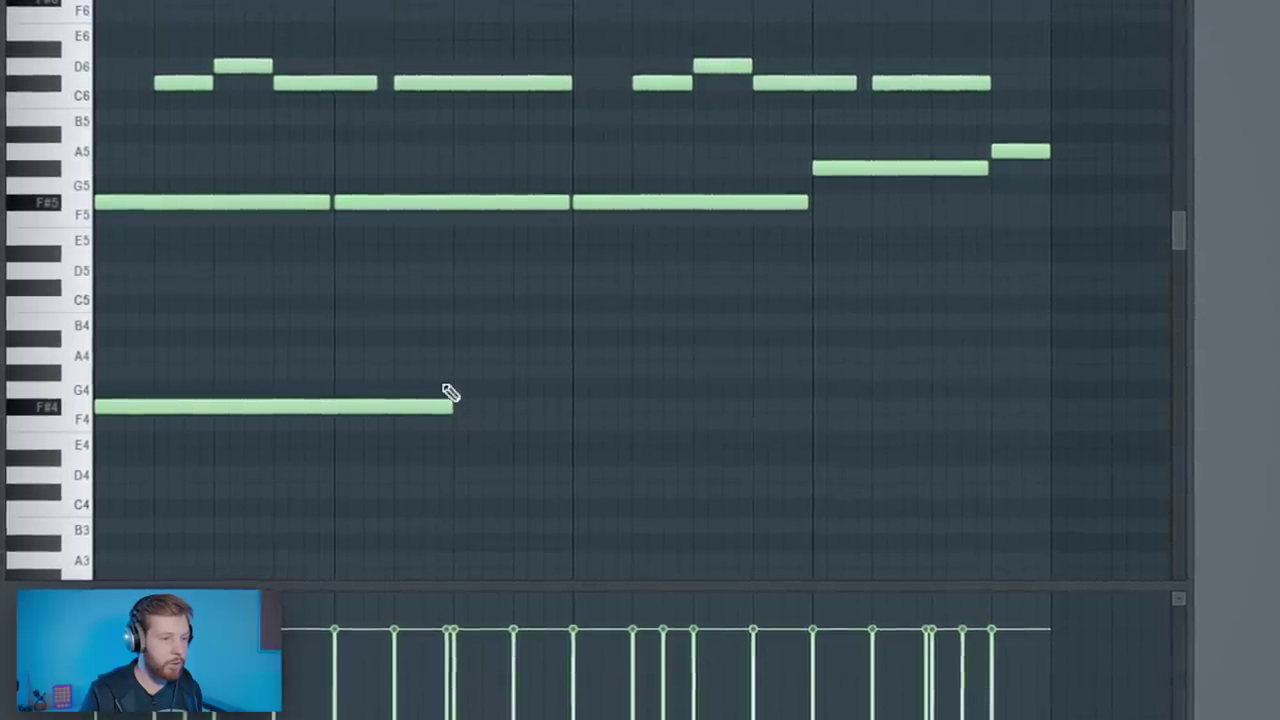
pyautogui.click(533, 375)
pyautogui.press('space')
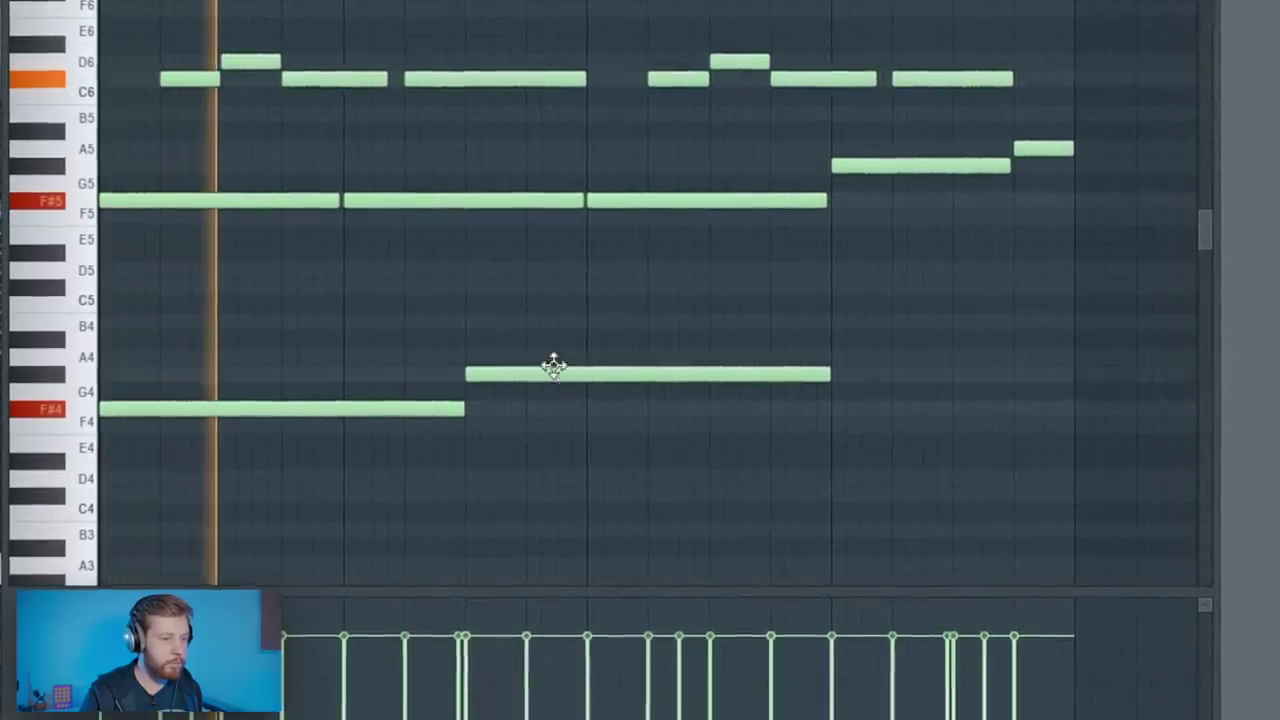
pyautogui.moveTo(556, 373); pyautogui.dragTo(412, 455)
# - Copy the F#4 and A4 bass notes into bars 3 and 4
pyautogui.rightClick(874, 430)
pyautogui.moveTo(640, 296); pyautogui.dragTo(617, 431)
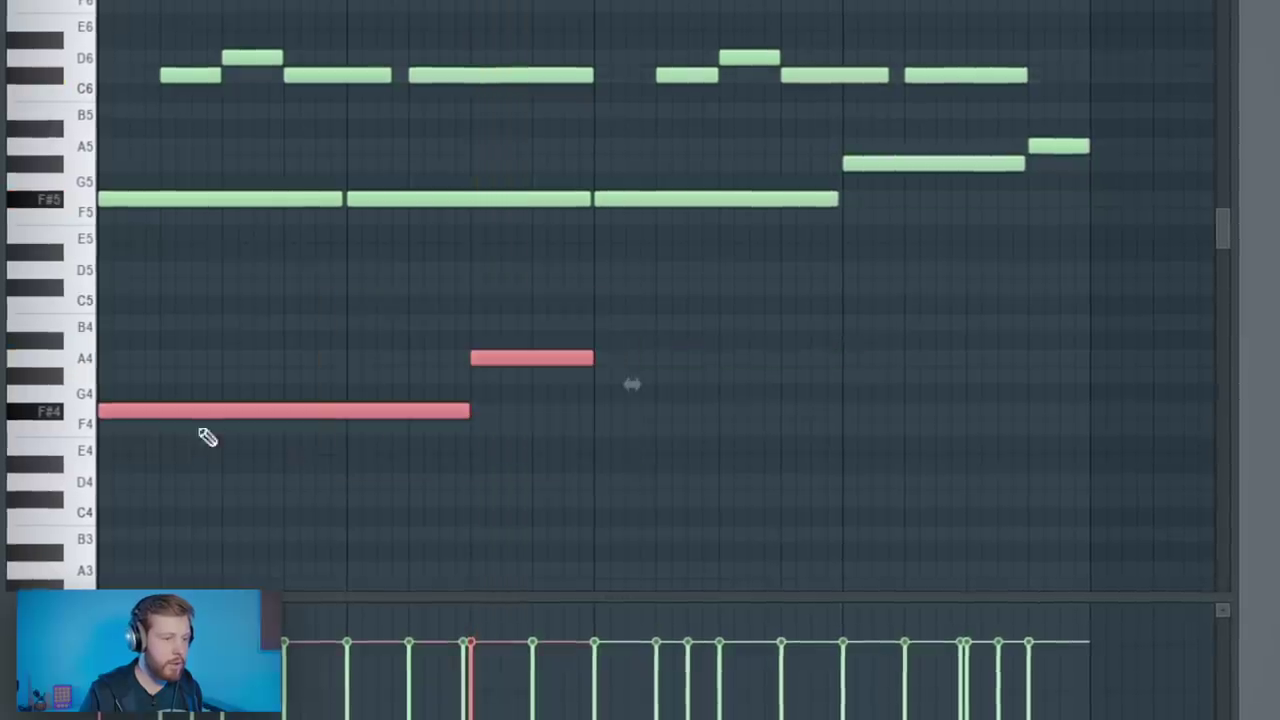
pyautogui.rightClick(578, 430)
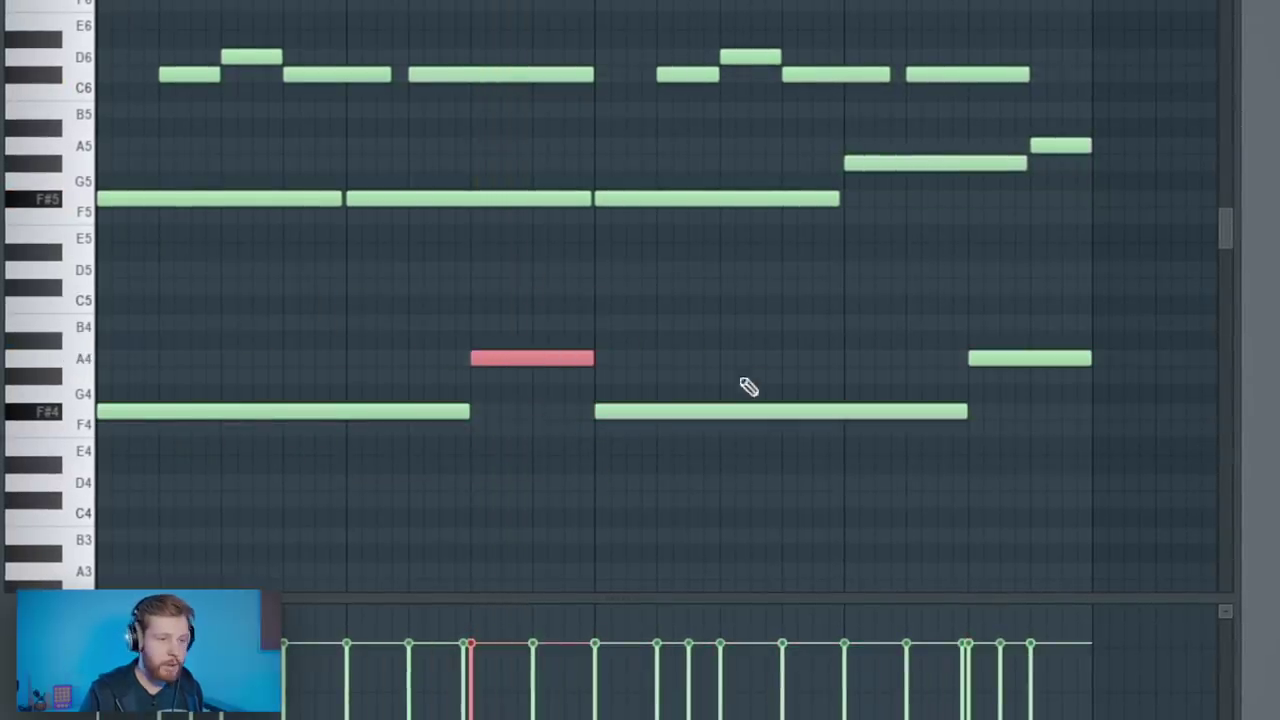
# - Lower the last bass note of bar 4 to G#4 to match the G#6 in the arpeggio
pyautogui.scroll(3, 1050, 315)
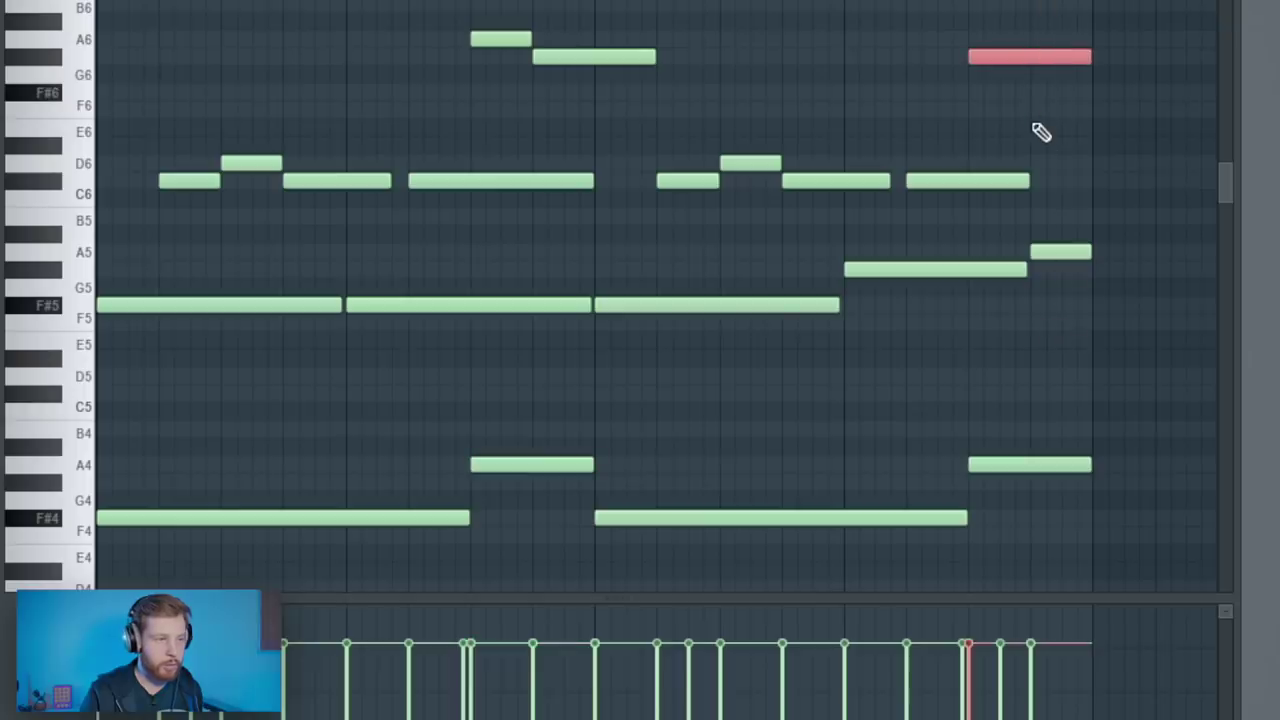
pyautogui.scroll(-3, 1038, 128)
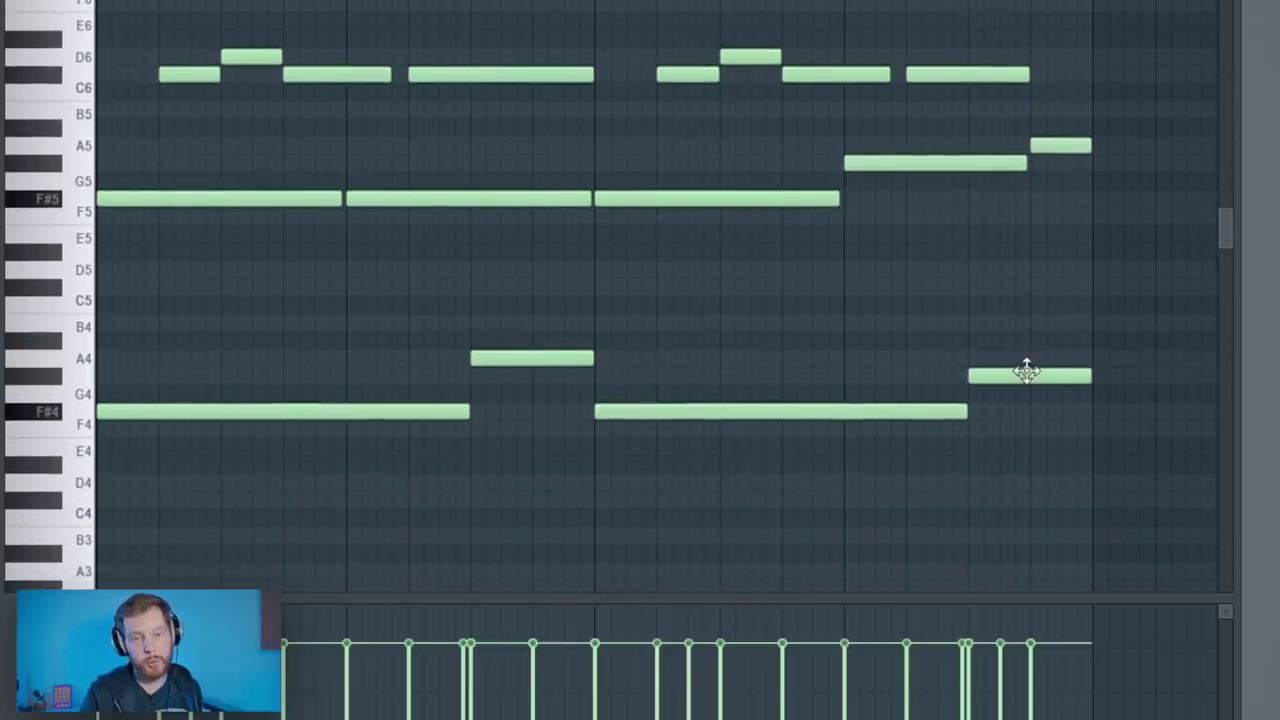
pyautogui.scroll(-3, 1005, 370)
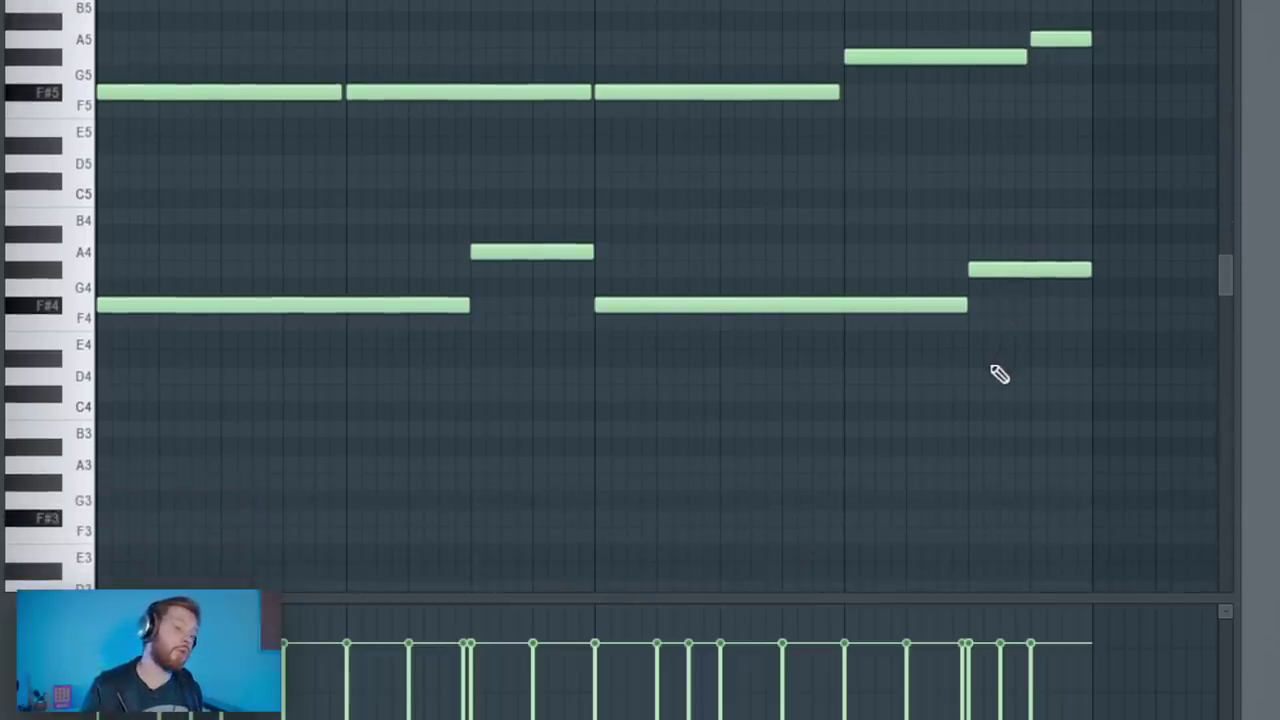
# - Duplicate the whole four-note bass line one octave lower, so the copy starts on F#3
pyautogui.moveTo(1003, 218); pyautogui.dragTo(96, 373)
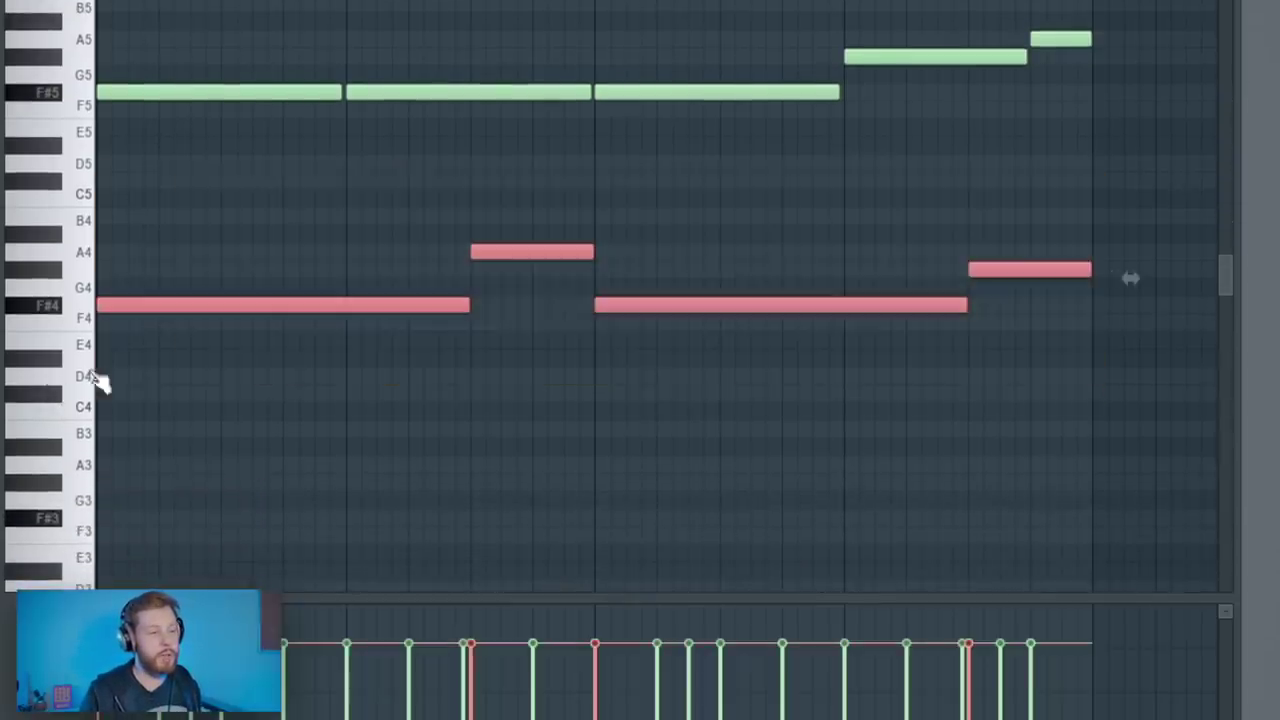
pyautogui.moveTo(129, 302); pyautogui.dragTo(129, 518)
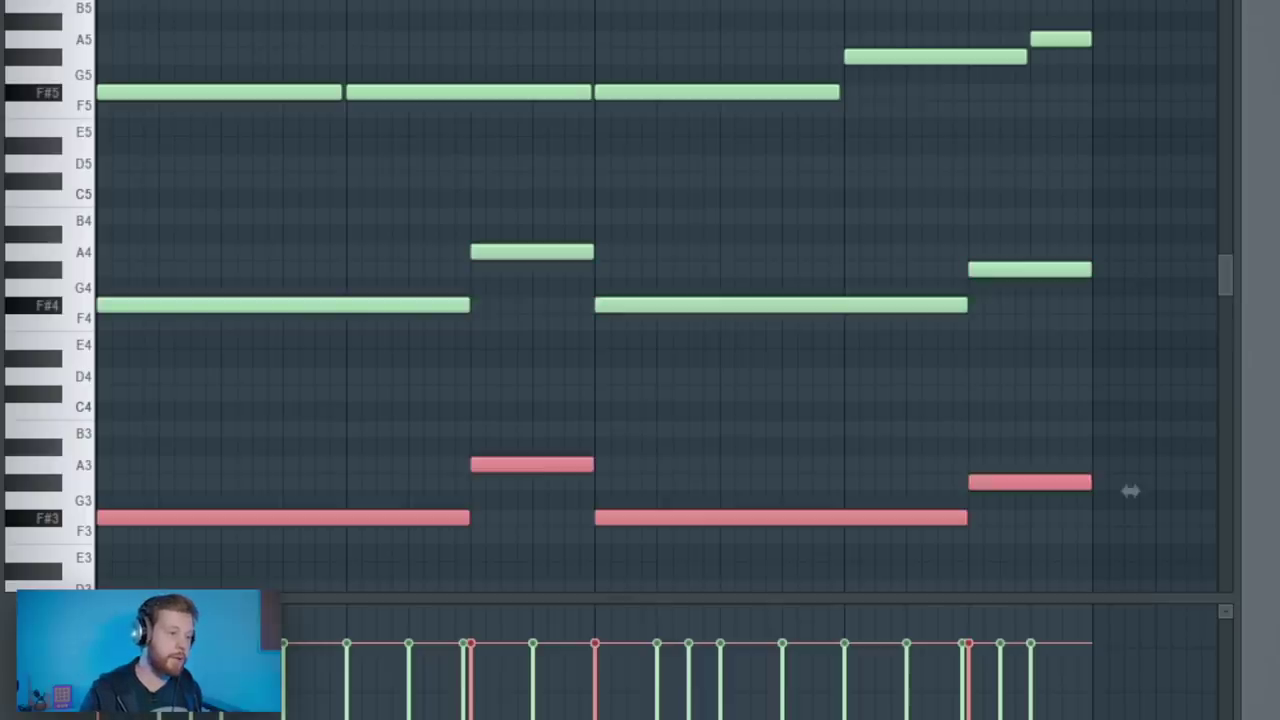
pyautogui.click(262, 444)
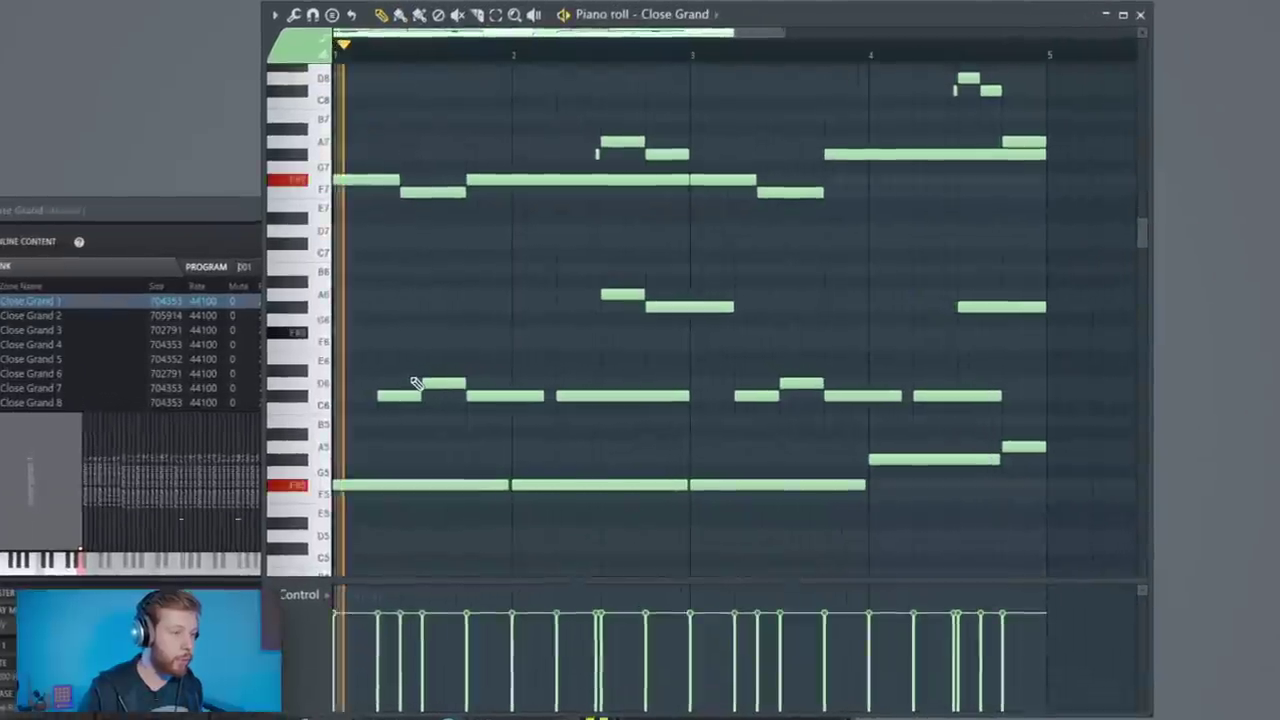
# - Apply the Strumizer to the whole pattern to stagger the note timing slightly, auditioning the pattern before and after
pyautogui.press('space')
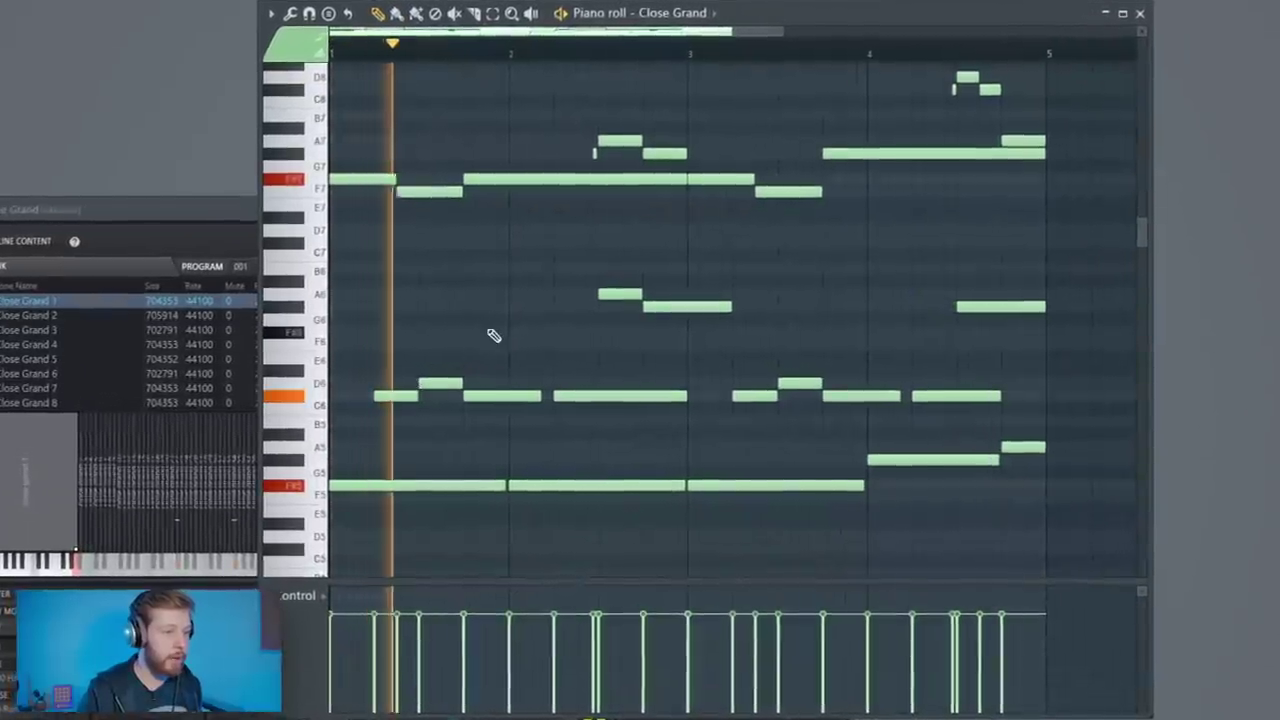
pyautogui.scroll(-3, 491, 288)
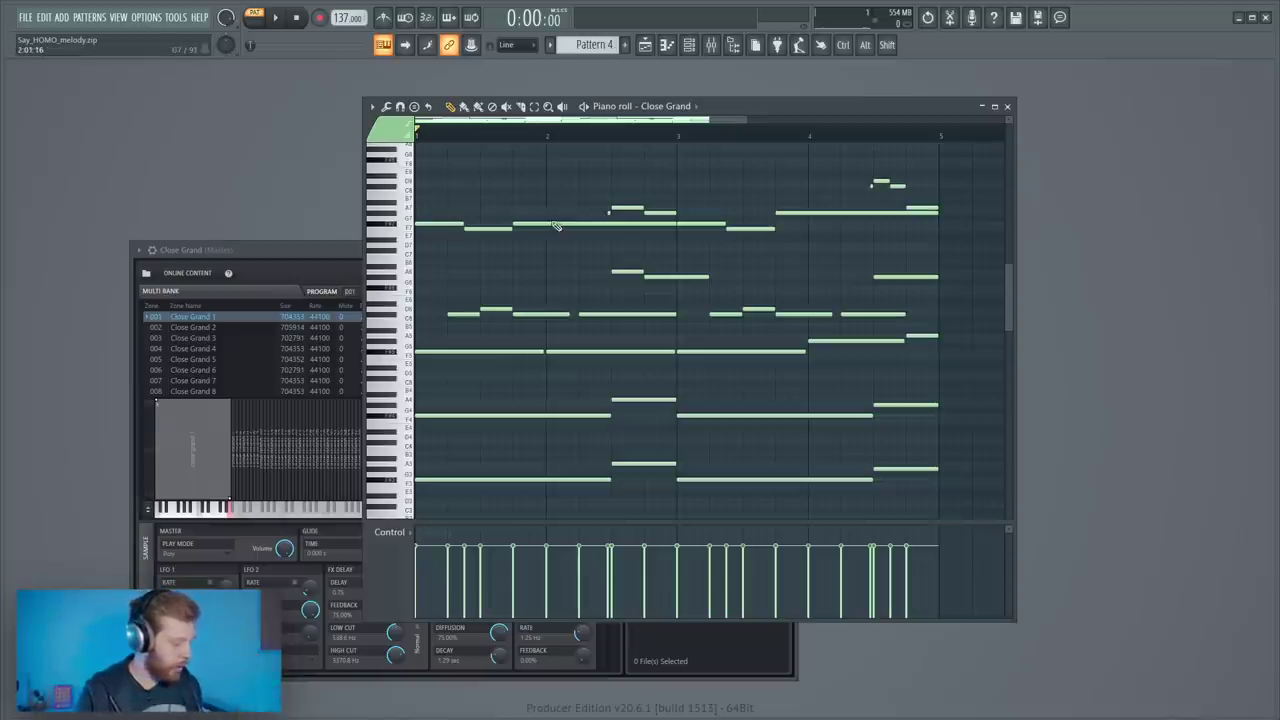
pyautogui.hotkey('alt', 's')
pyautogui.press('space')
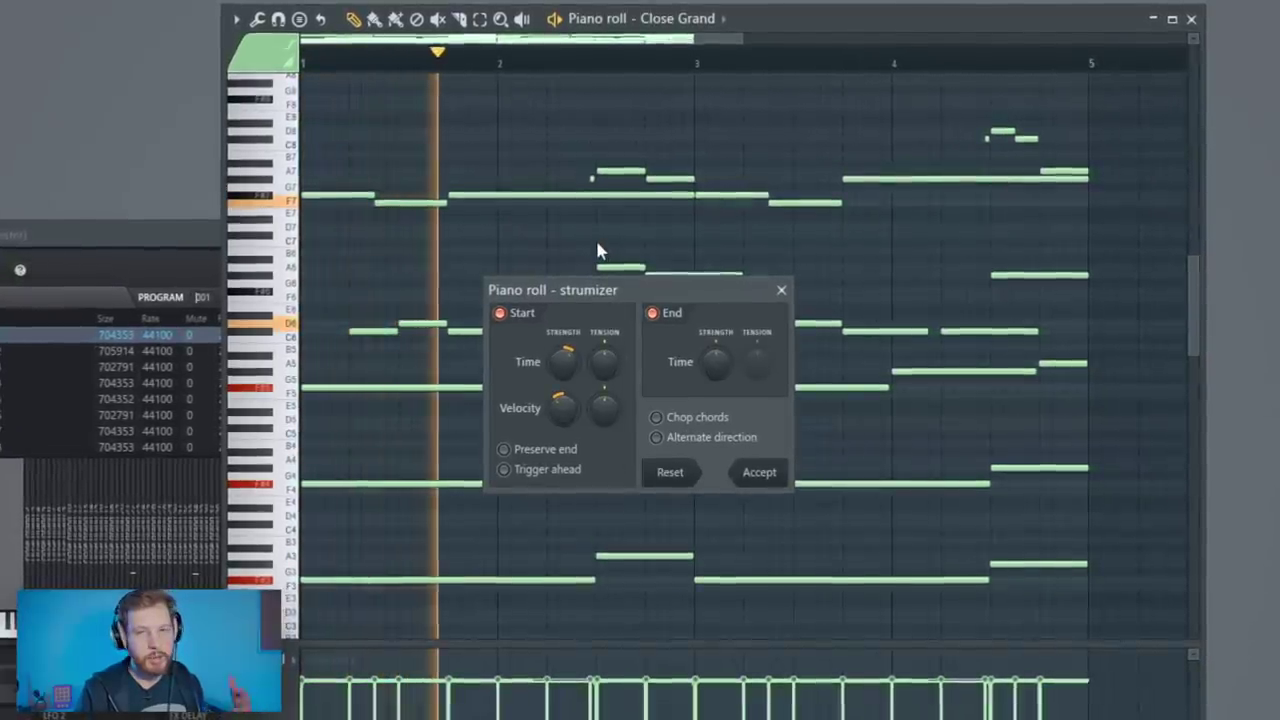
pyautogui.press('space')
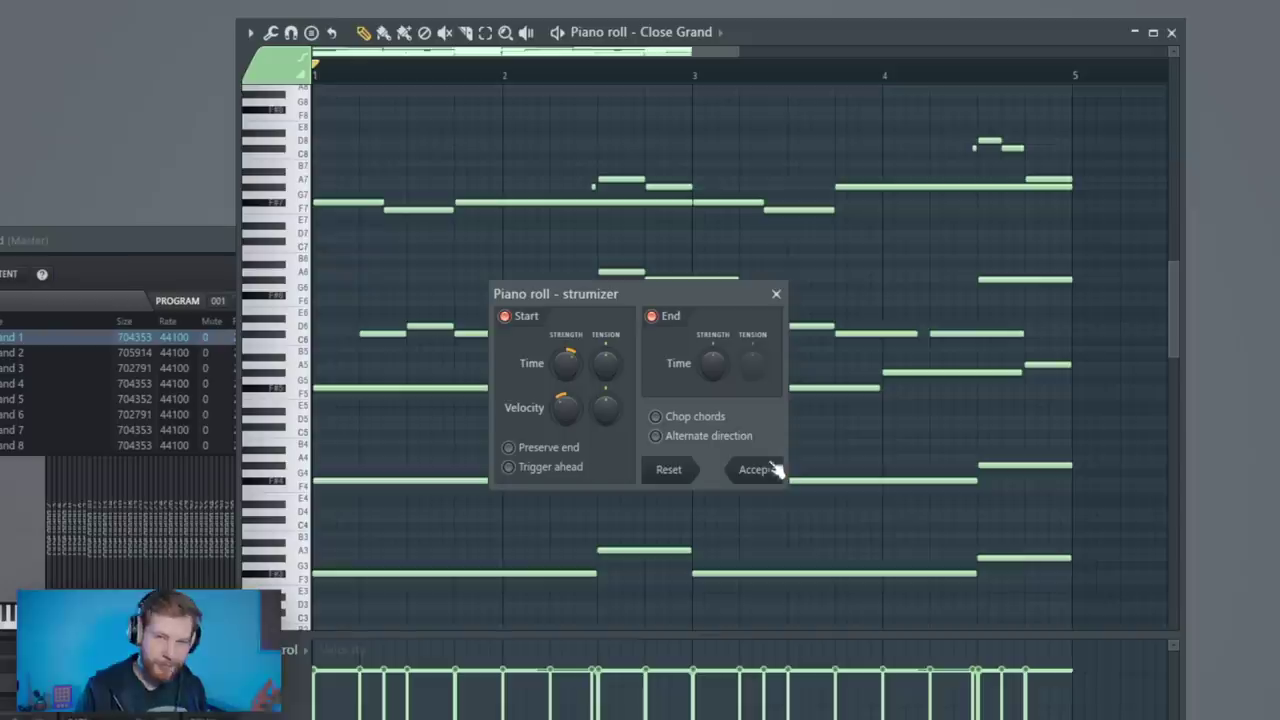
pyautogui.click(755, 469)
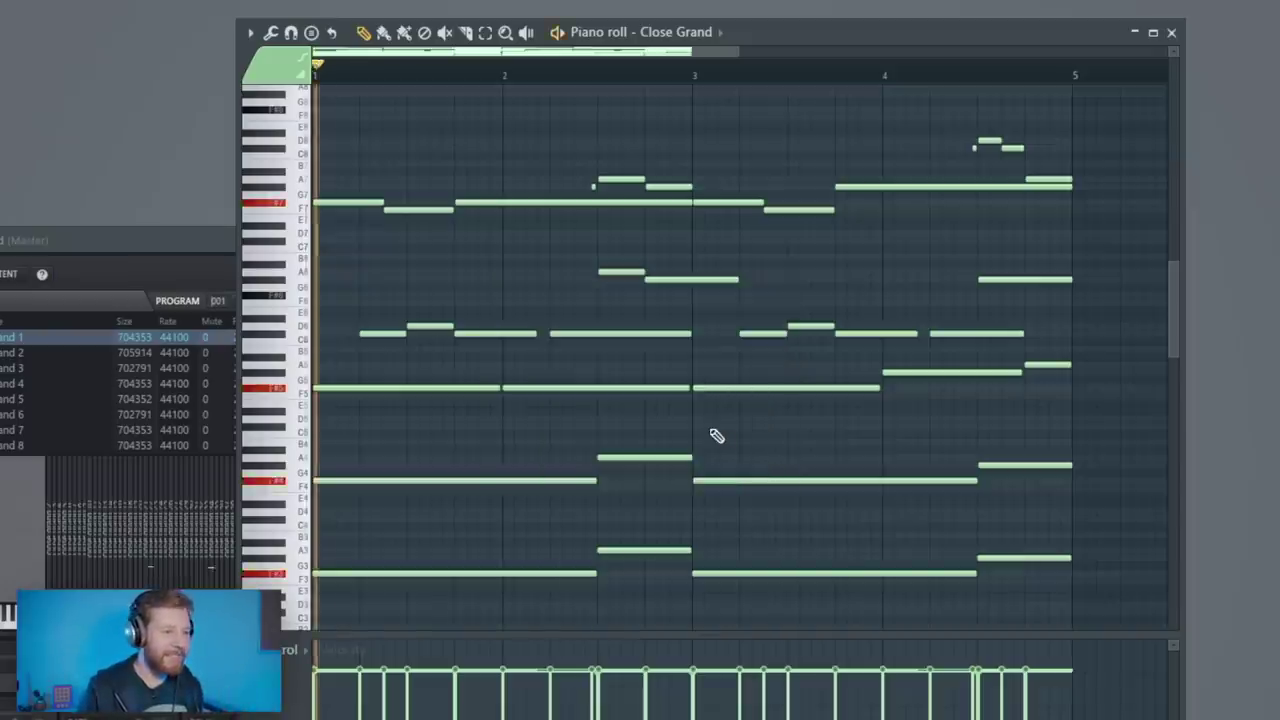
pyautogui.press('space')
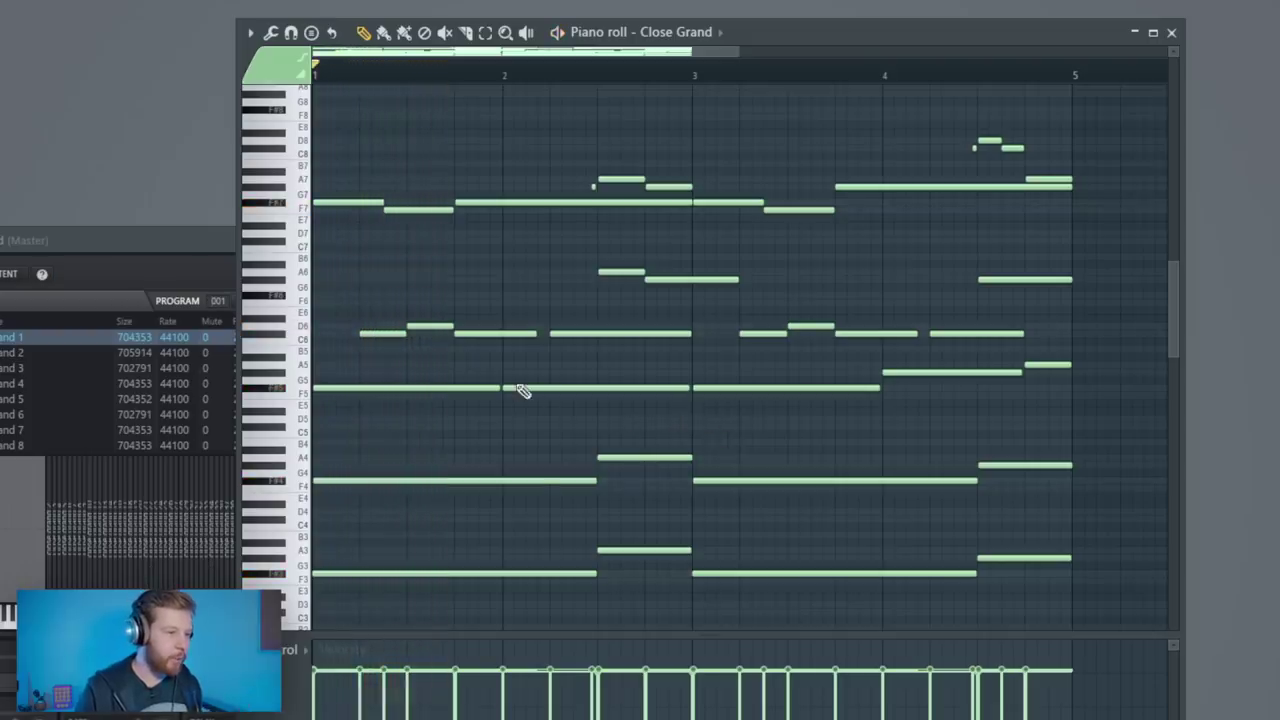
# - Lower the velocity of all notes in both bass octaves slightly and audition the balance
pyautogui.moveTo(360, 424); pyautogui.dragTo(982, 624)
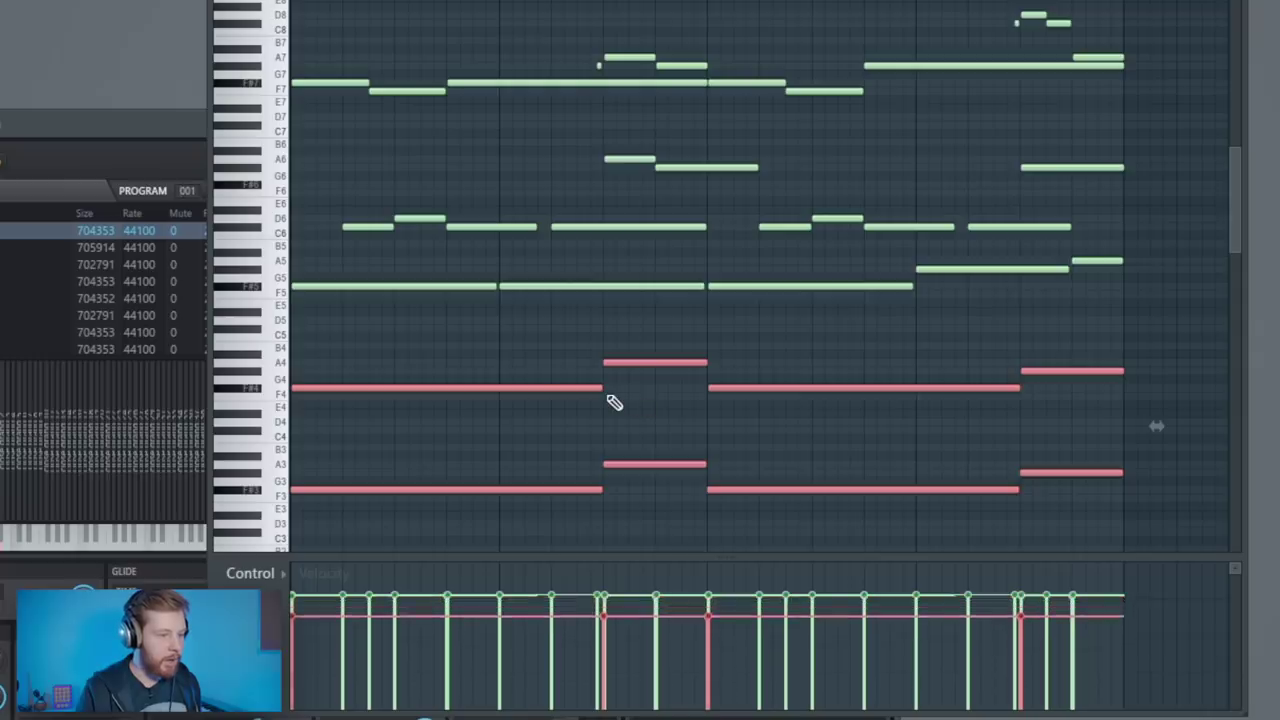
pyautogui.press('space')
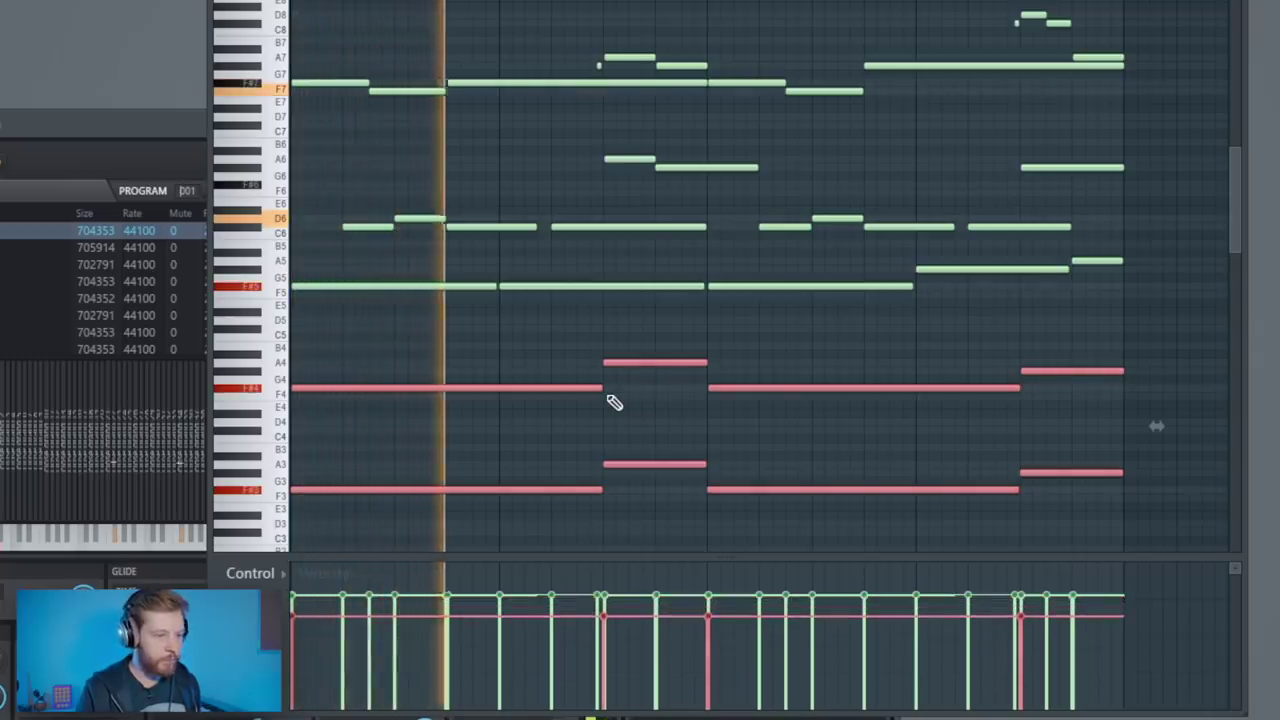
pyautogui.press('space')
# - Lower the velocities of the F#5 and arpeggio notes in bars 1 and 2 to slightly different levels
pyautogui.moveTo(348, 126); pyautogui.dragTo(1136, 334)
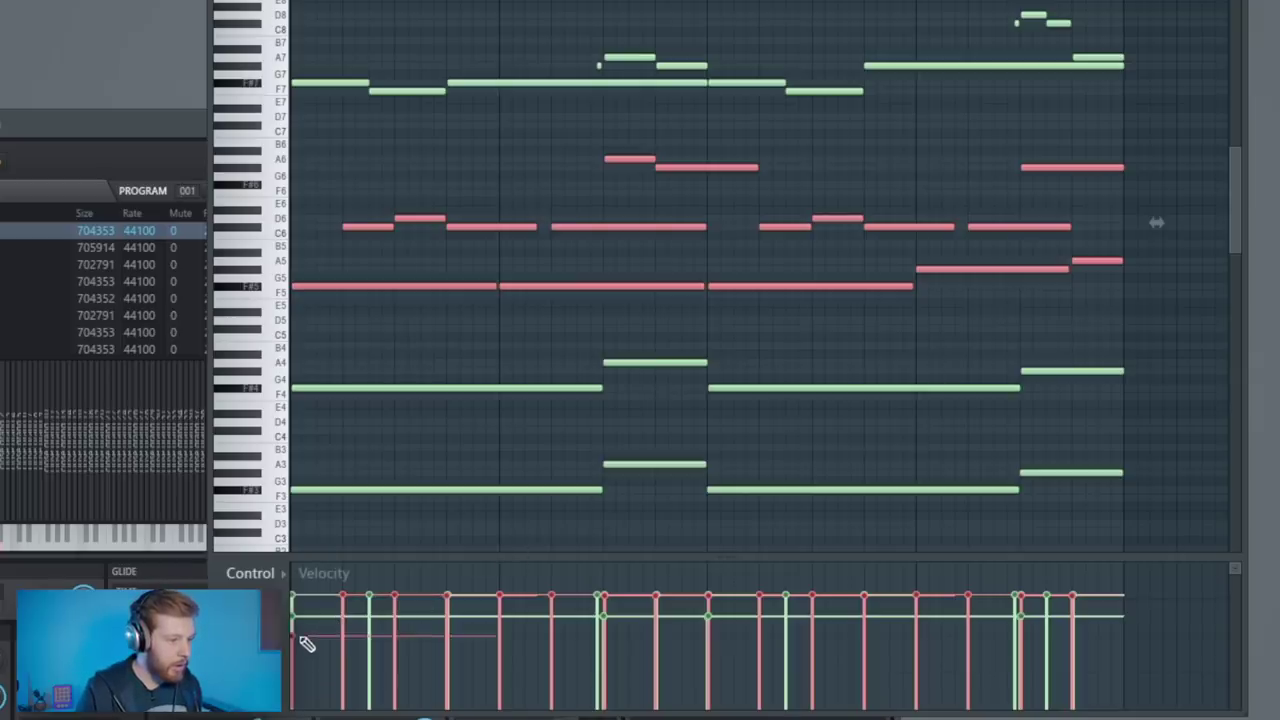
pyautogui.click(396, 616)
pyautogui.press('space')
pyautogui.press('space')
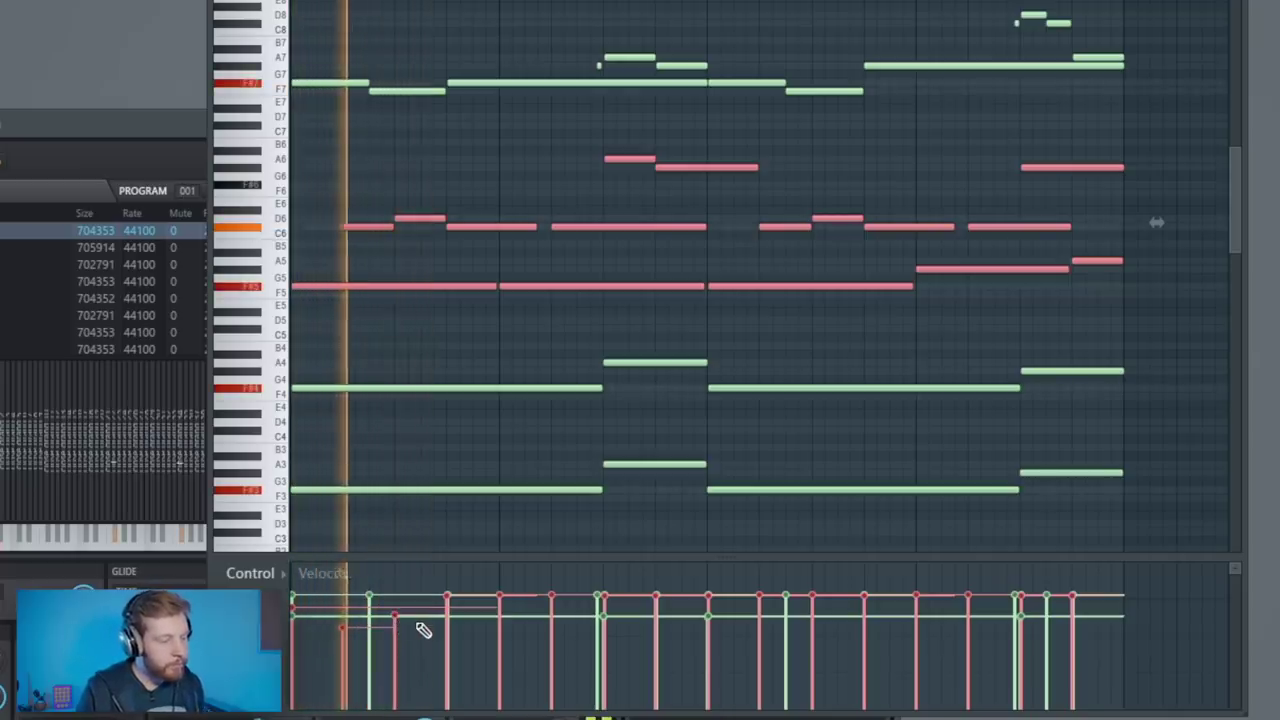
pyautogui.click(448, 617)
pyautogui.click(501, 613)
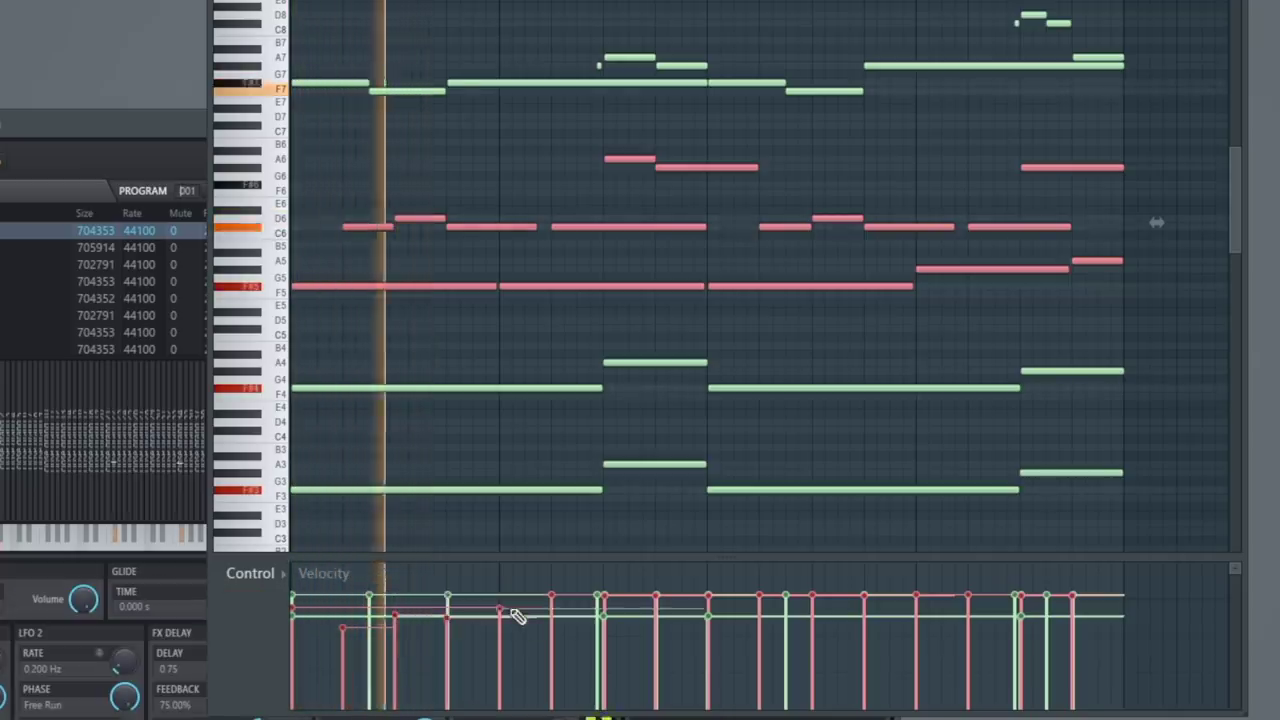
pyautogui.click(553, 632)
pyautogui.click(657, 616)
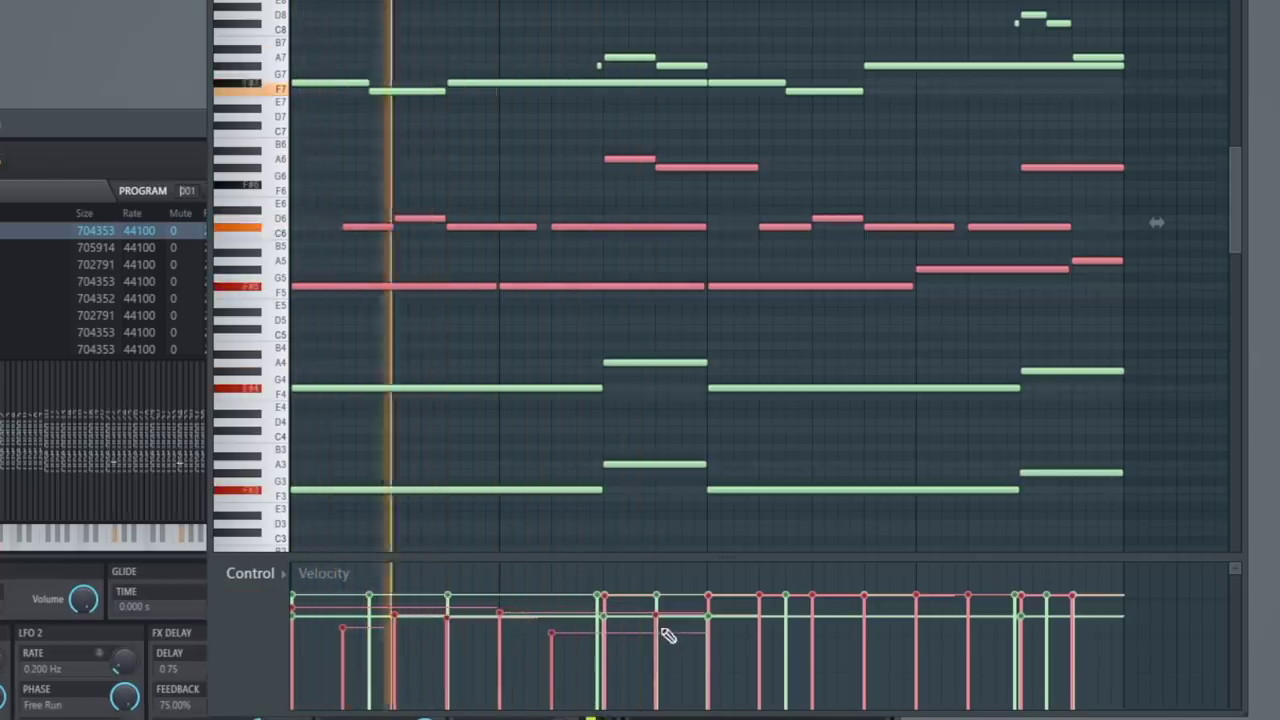
# - Vary the reduced velocities of the accompaniment notes in bars 3 and 4, then play the pattern to check them
pyautogui.click(709, 607)
pyautogui.click(760, 627)
pyautogui.click(813, 617)
pyautogui.click(865, 619)
pyautogui.click(917, 604)
pyautogui.click(969, 608)
pyautogui.click(1073, 617)
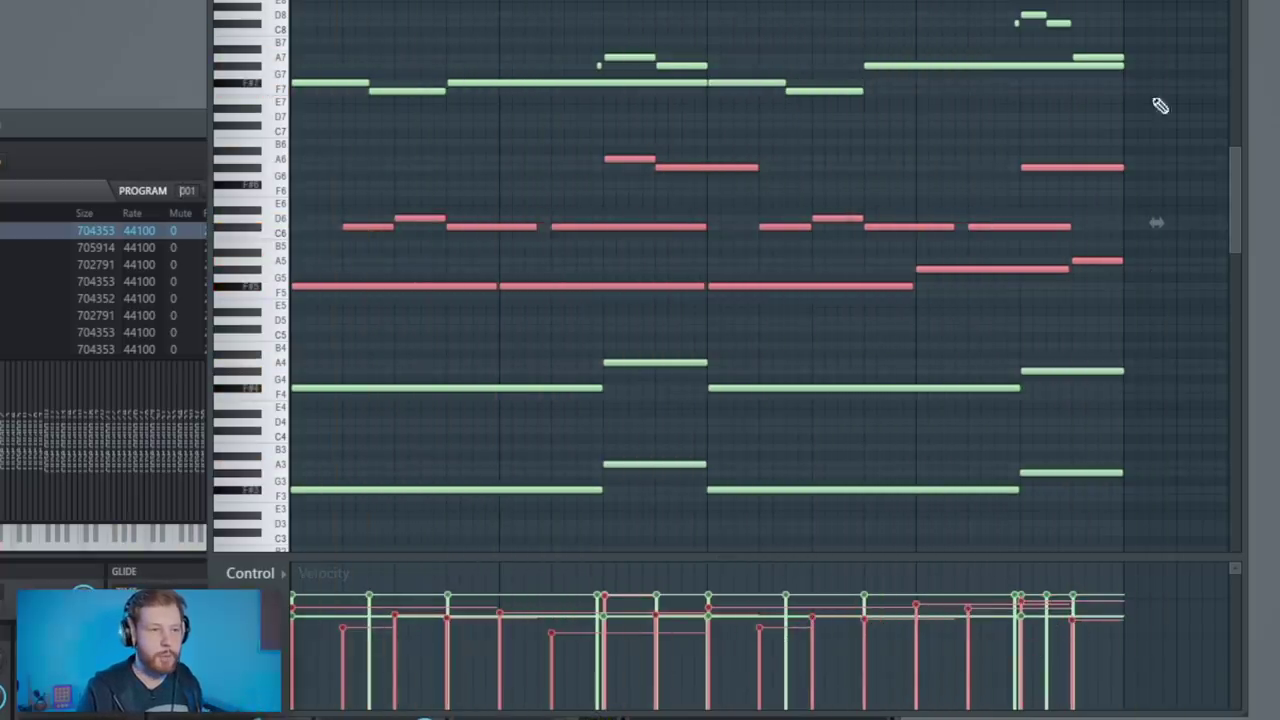
pyautogui.press('space')
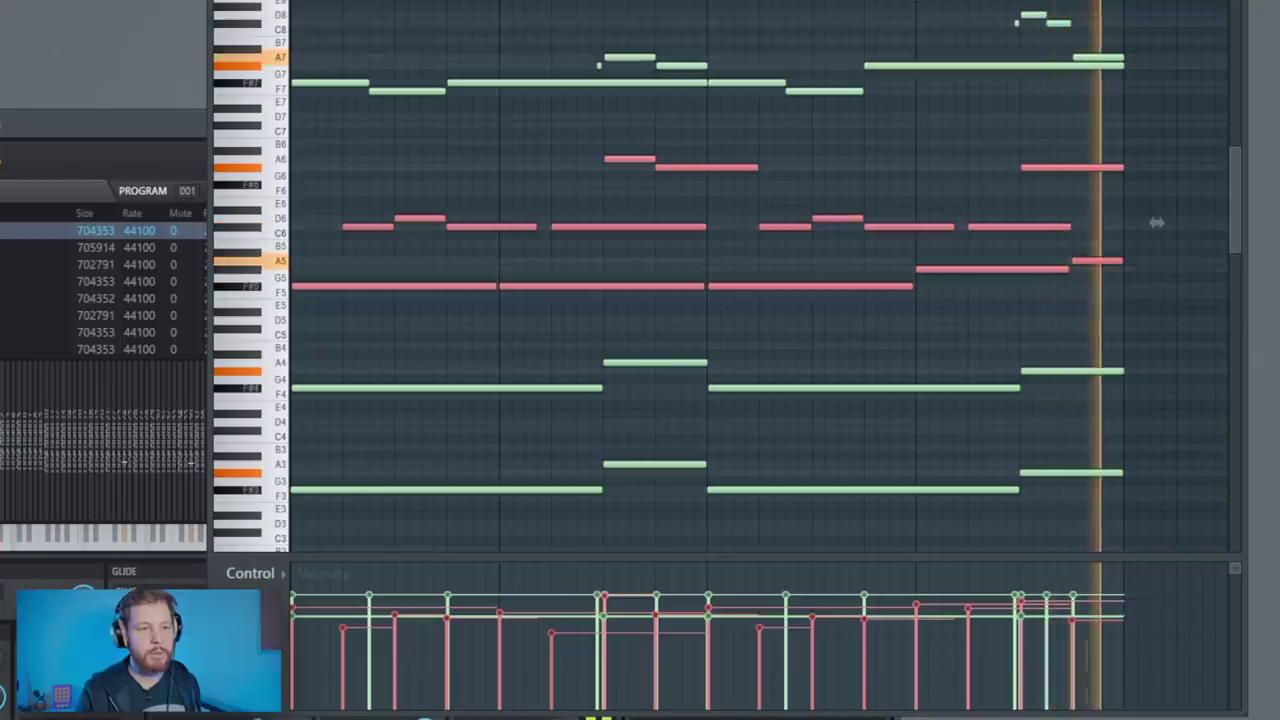
pyautogui.press('space')
# - Trim the note ends that overhang the start of bar 5 with one vertical slice that discards the cut-off parts
pyautogui.scroll(-3, 1147, 86)
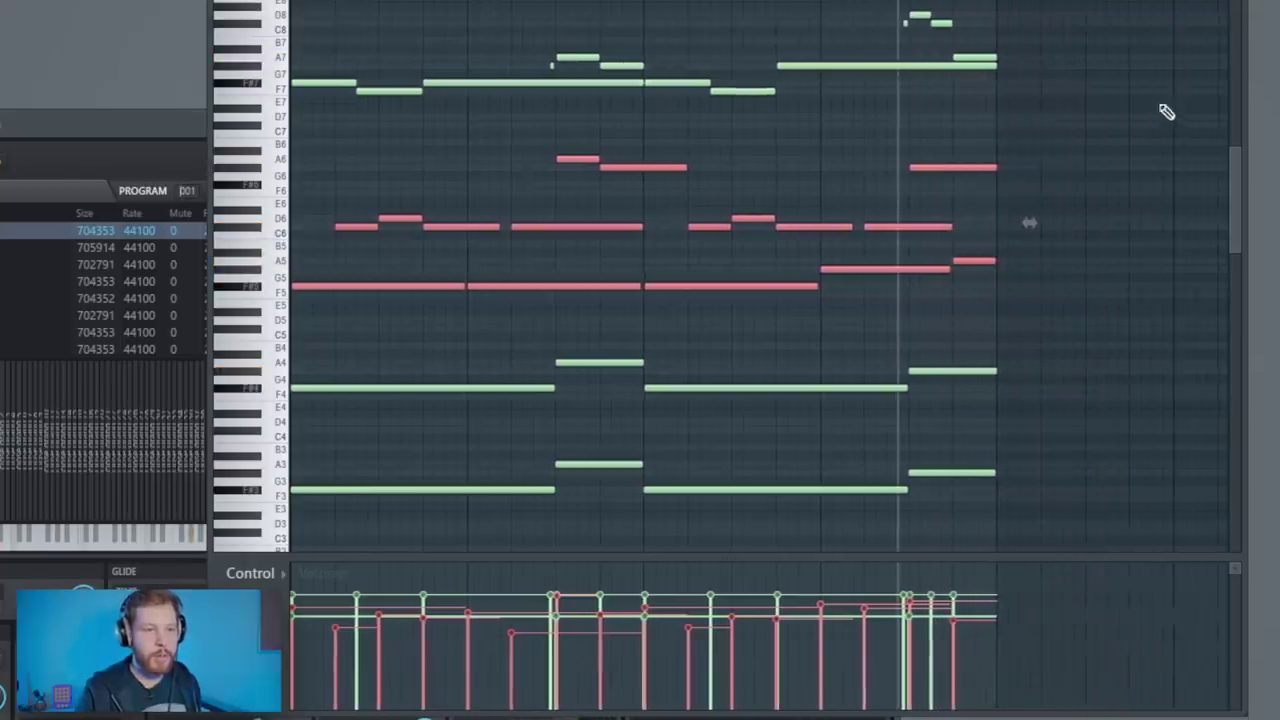
pyautogui.scroll(8, 1002, 156)
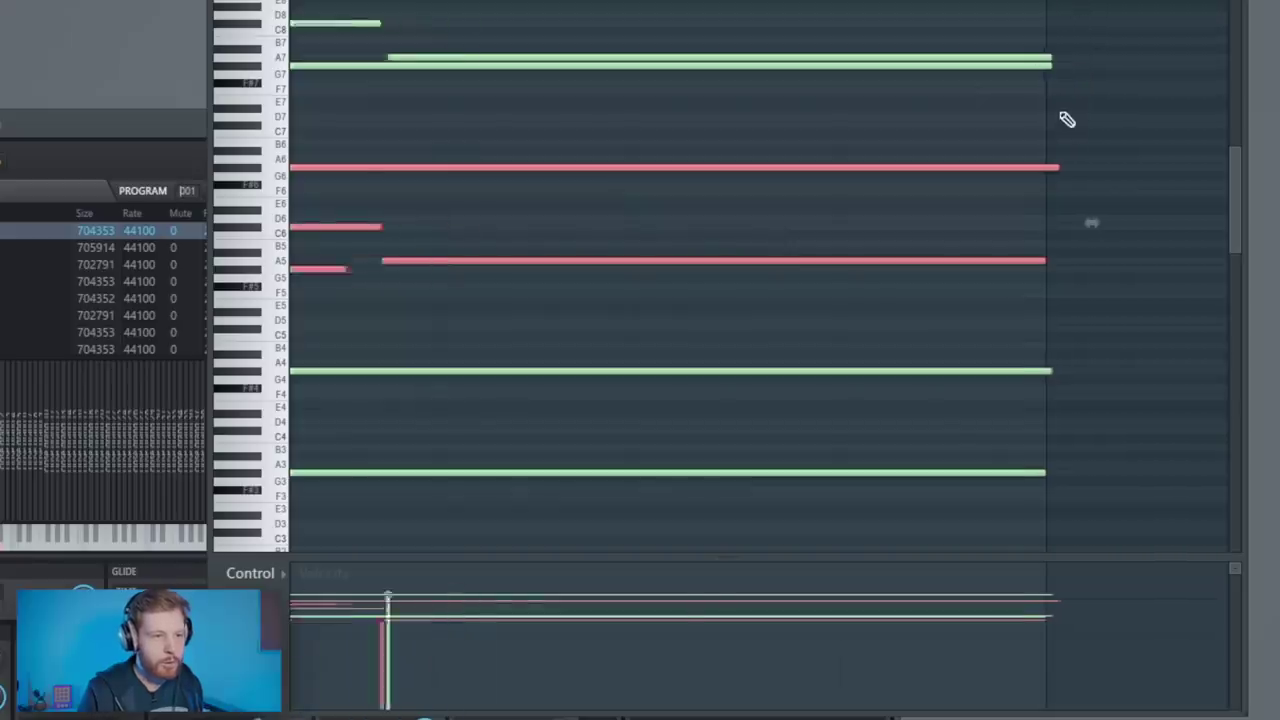
pyautogui.scroll(-6, 1080, 110)
pyautogui.scroll(3, 1142, 181)
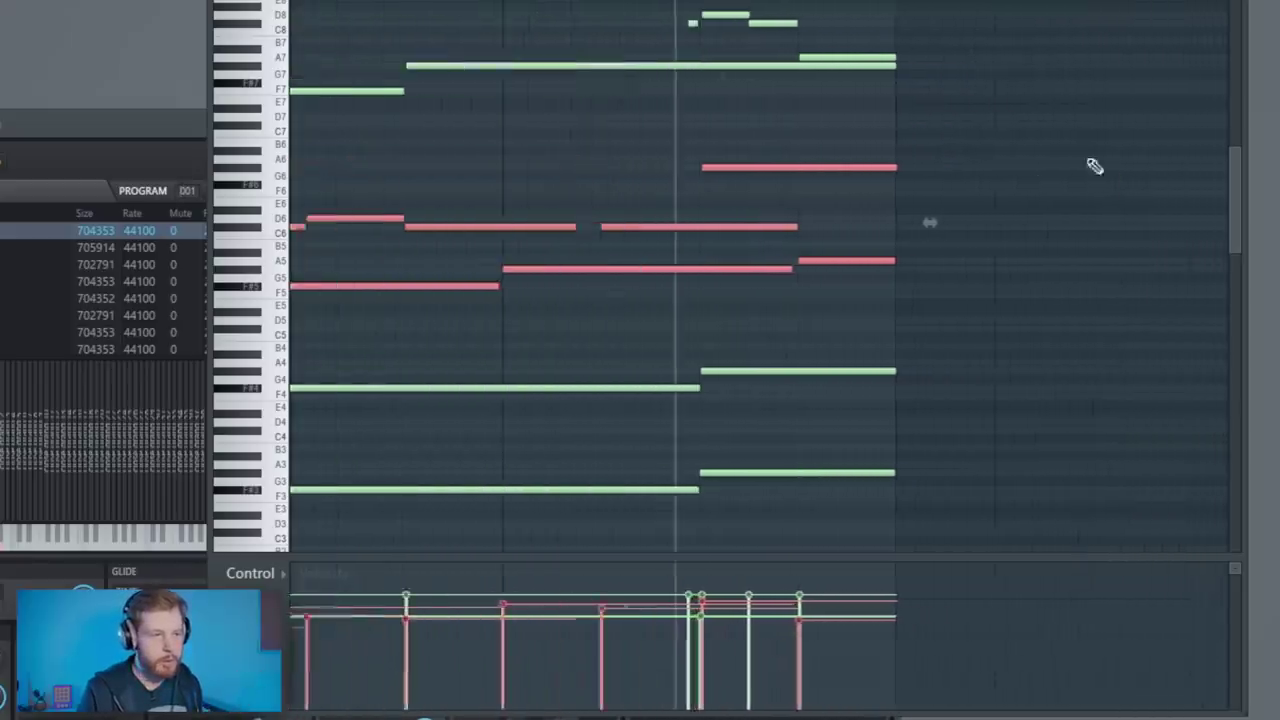
pyautogui.keyDown('ctrl'); pyautogui.click(1085, 160); pyautogui.keyUp('ctrl')
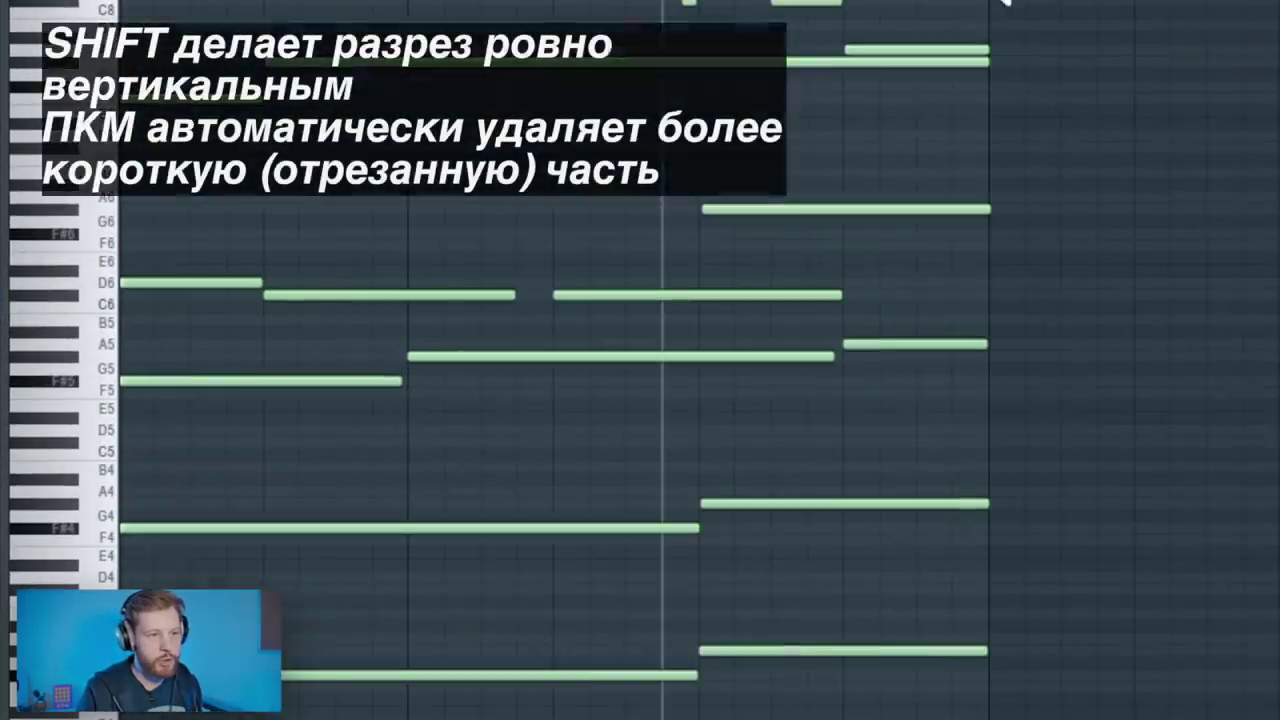
pyautogui.moveTo(1030, 10); pyautogui.dragTo(1008, 718)
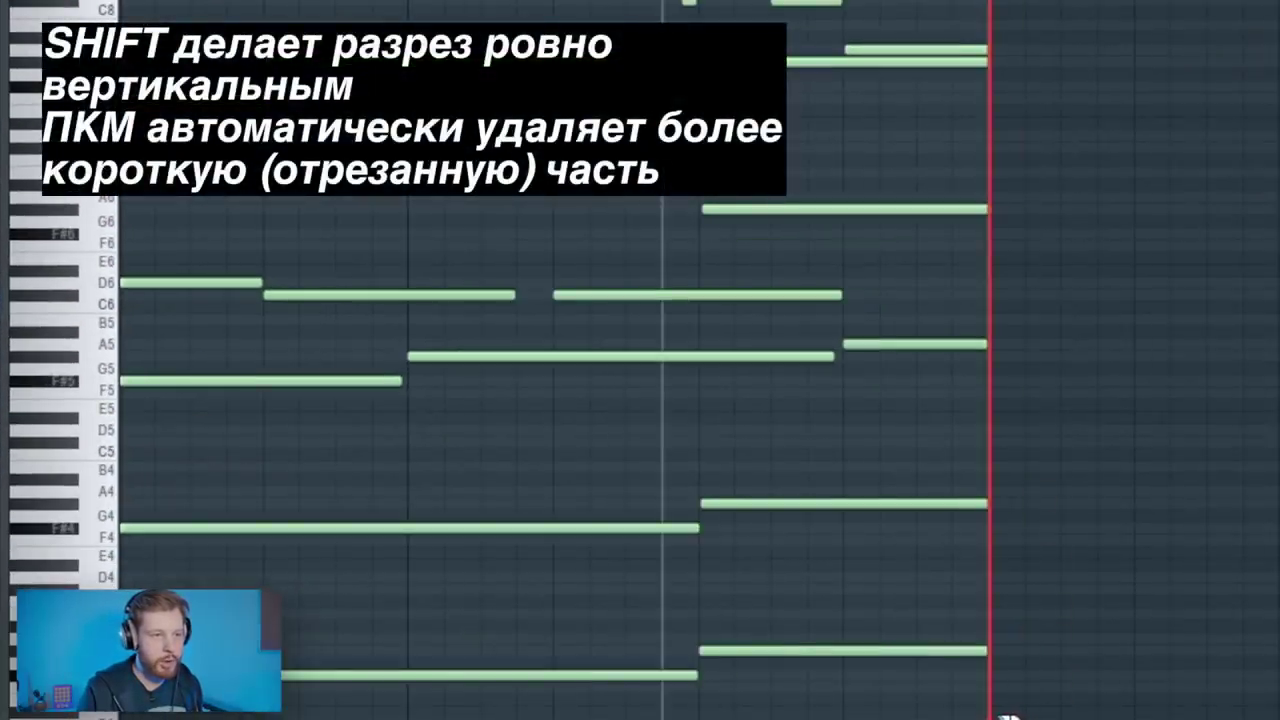
pyautogui.scroll(-3, 686, 357)
pyautogui.press('space')
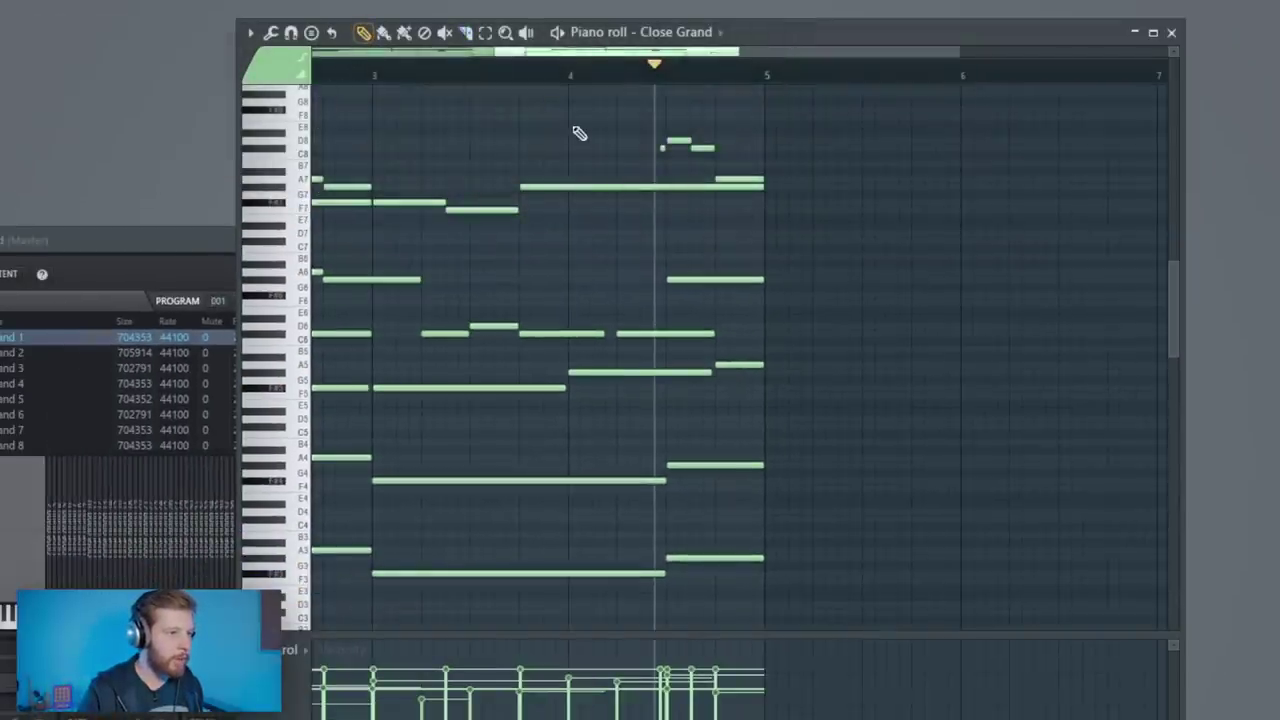
# - Lower the top melody notes' velocities to slightly varying levels across all four bars and audition the result
pyautogui.keyDown('ctrl'); pyautogui.rightClick(580, 133); pyautogui.keyUp('ctrl')
pyautogui.moveTo(1087, 233); pyautogui.dragTo(312, 132)
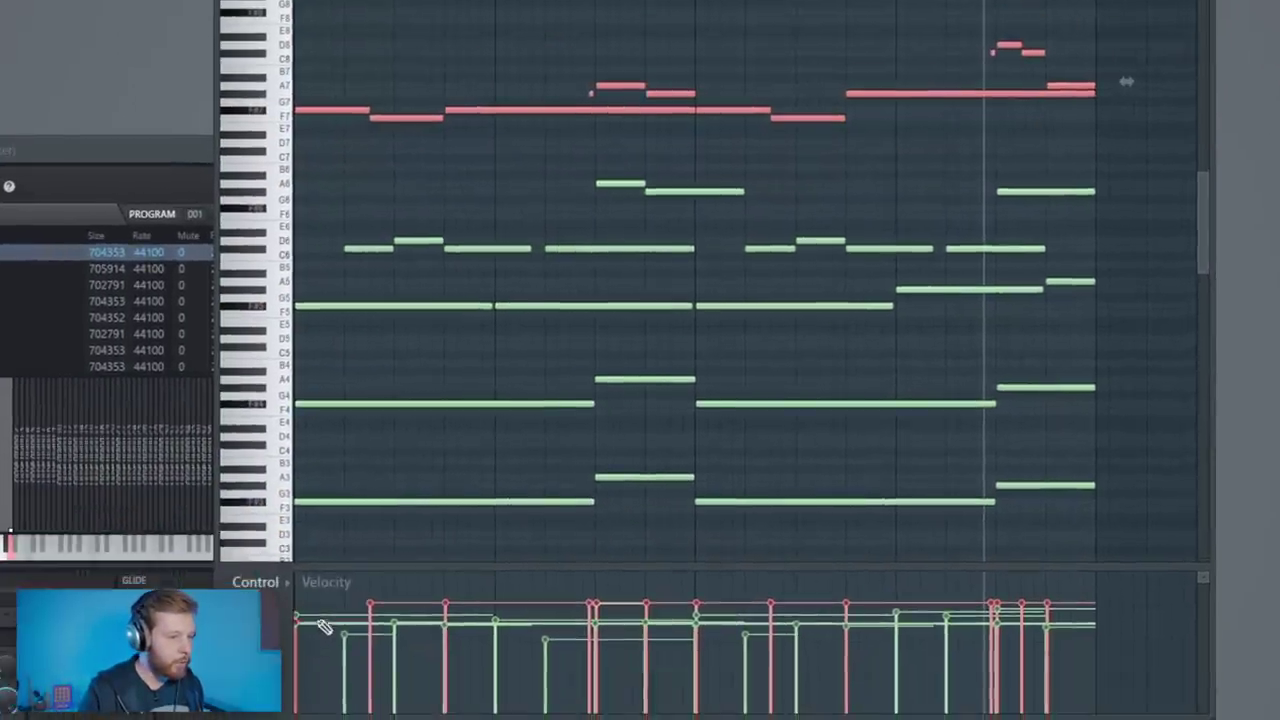
pyautogui.moveTo(324, 627); pyautogui.dragTo(324, 618)
pyautogui.press('space')
pyautogui.press('space')
pyautogui.click(443, 616)
pyautogui.press('space')
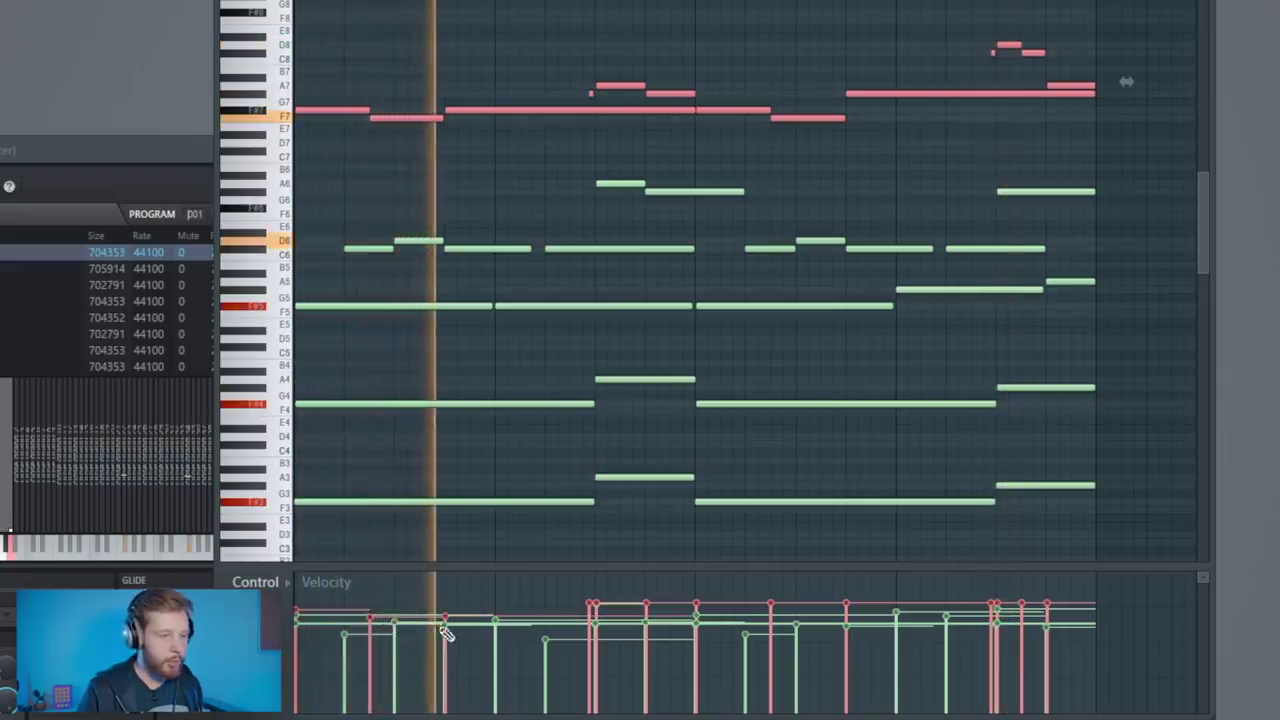
pyautogui.press('space')
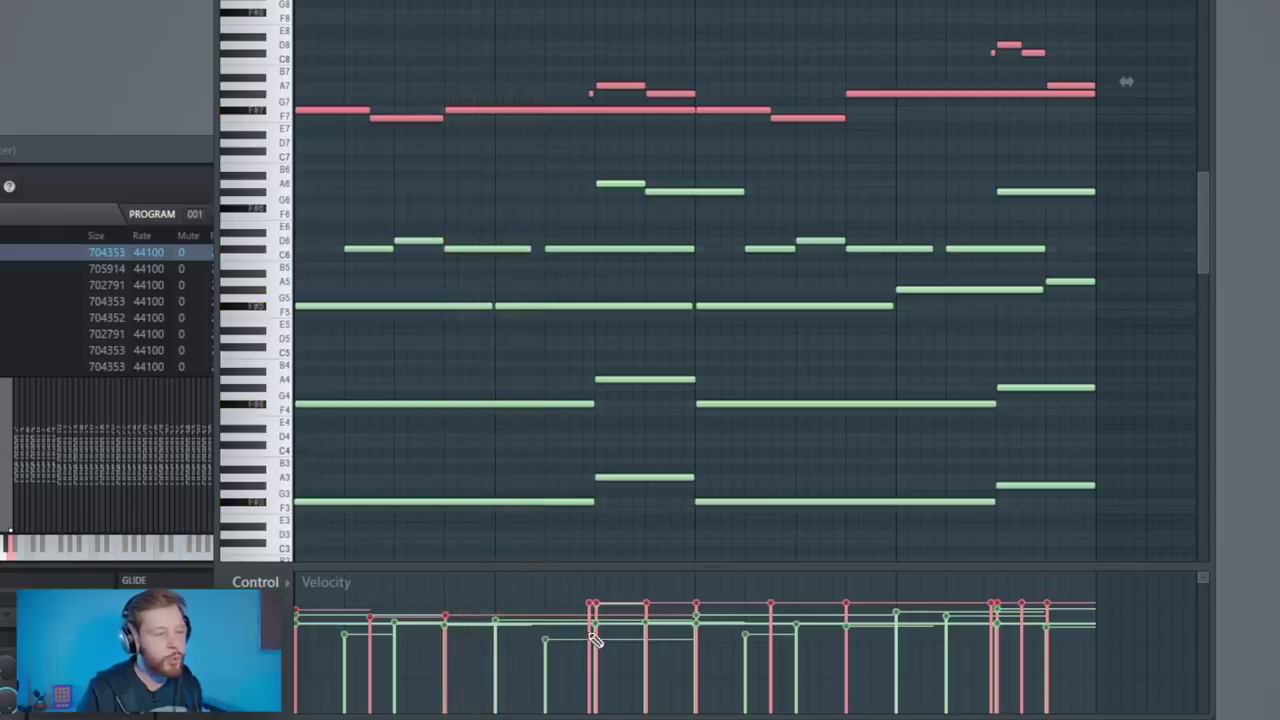
pyautogui.press('space')
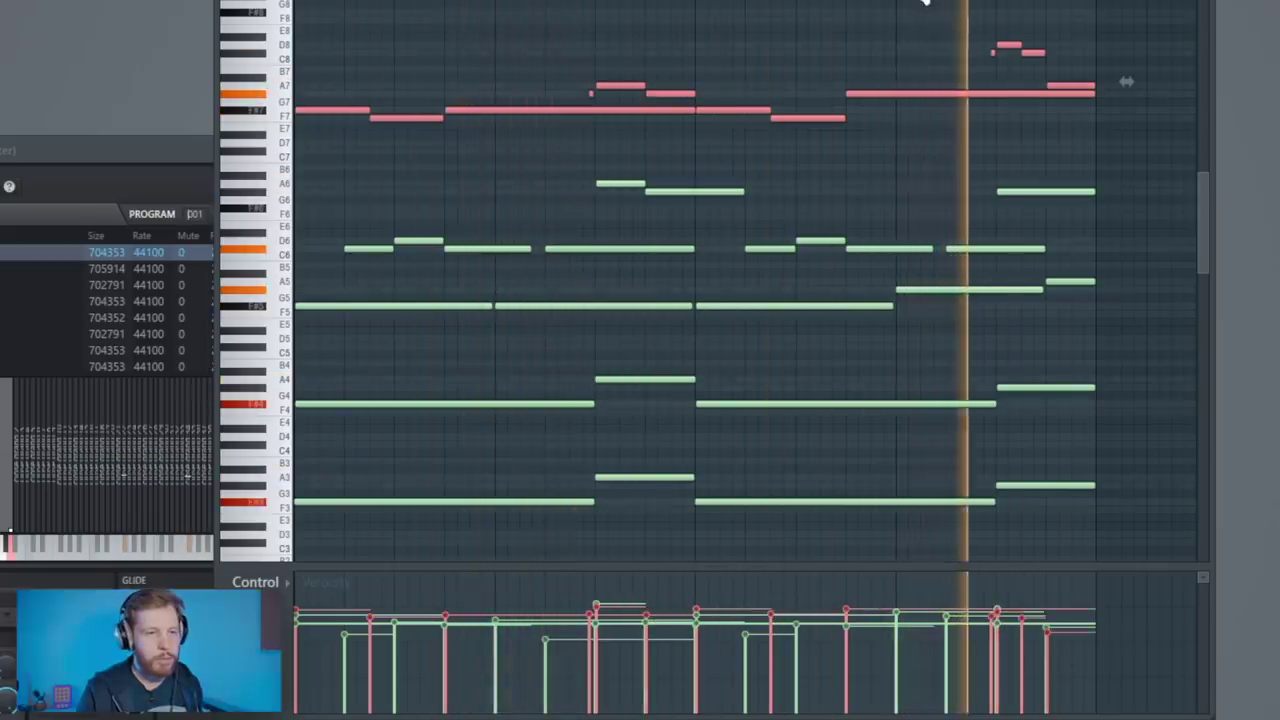
pyautogui.keyDown('ctrl'); pyautogui.click(877, 39); pyautogui.keyUp('ctrl')
pyautogui.press('space')
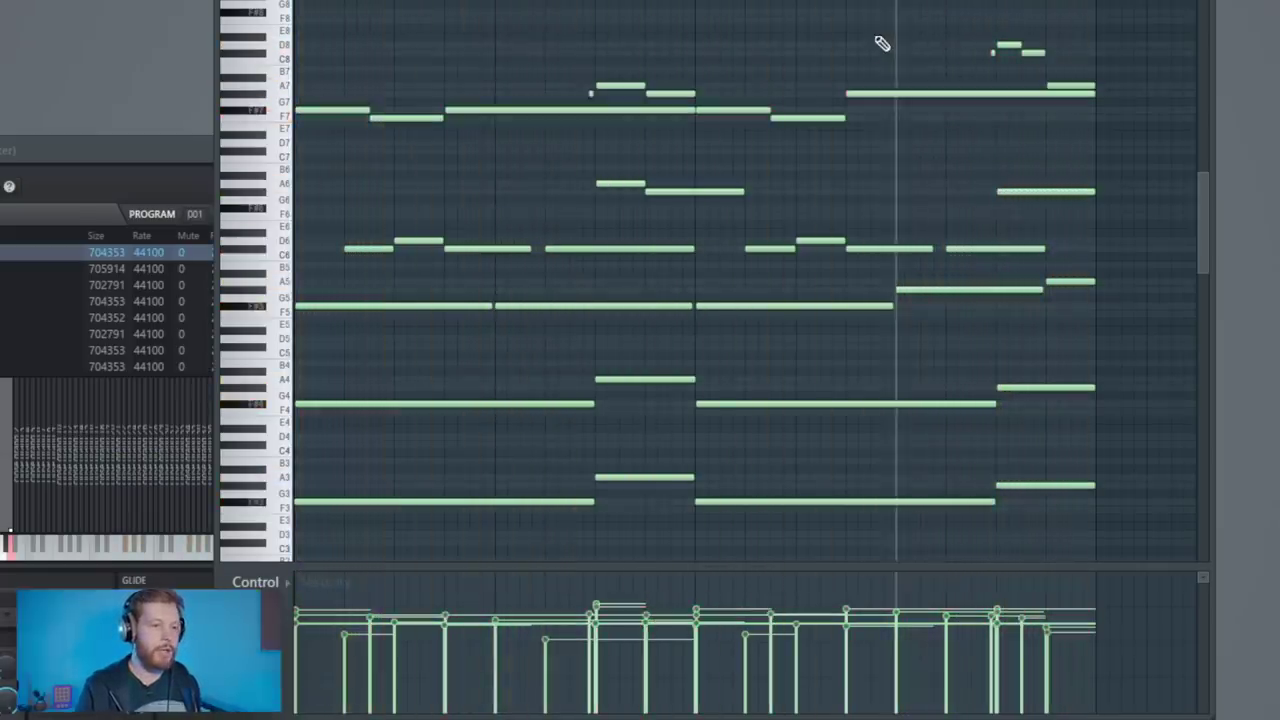
# - Cut all notes and paste them back in place, then compare the pattern with its uniform-velocity version
pyautogui.hotkey('ctrl', 'a')
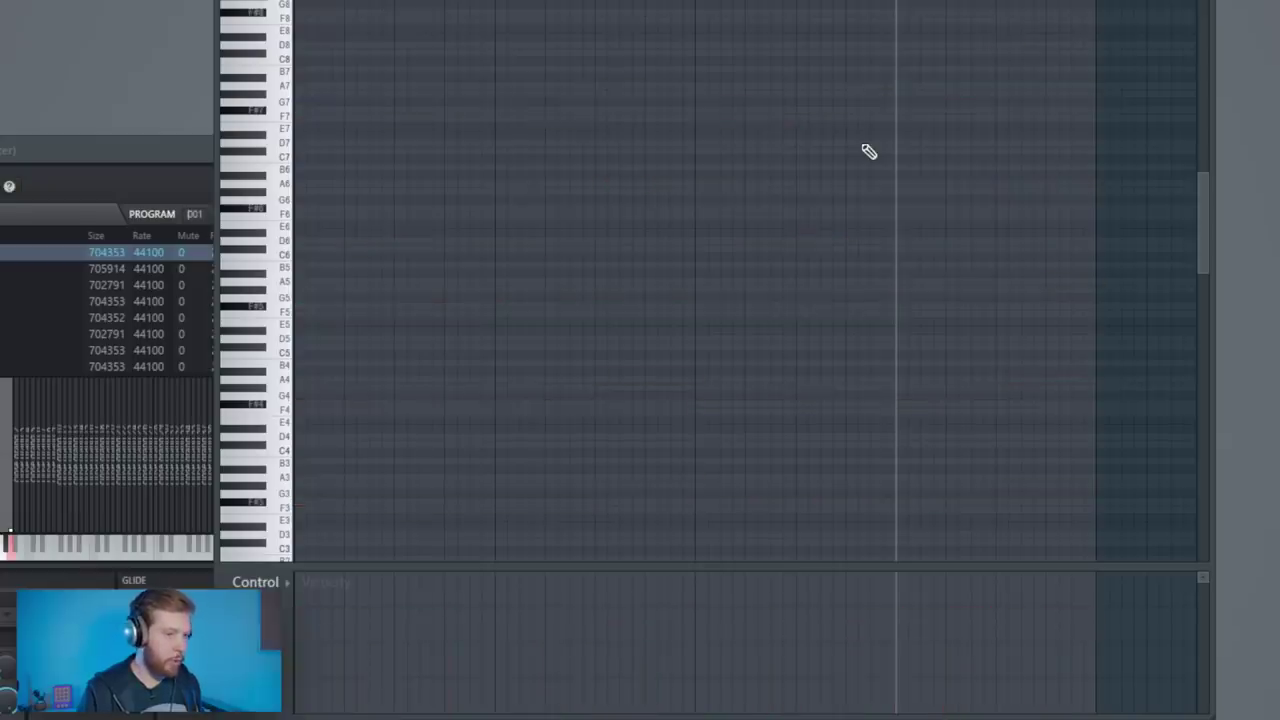
pyautogui.hotkey('ctrl', 'v')
pyautogui.keyDown('ctrl'); pyautogui.click(812, 68); pyautogui.keyUp('ctrl')
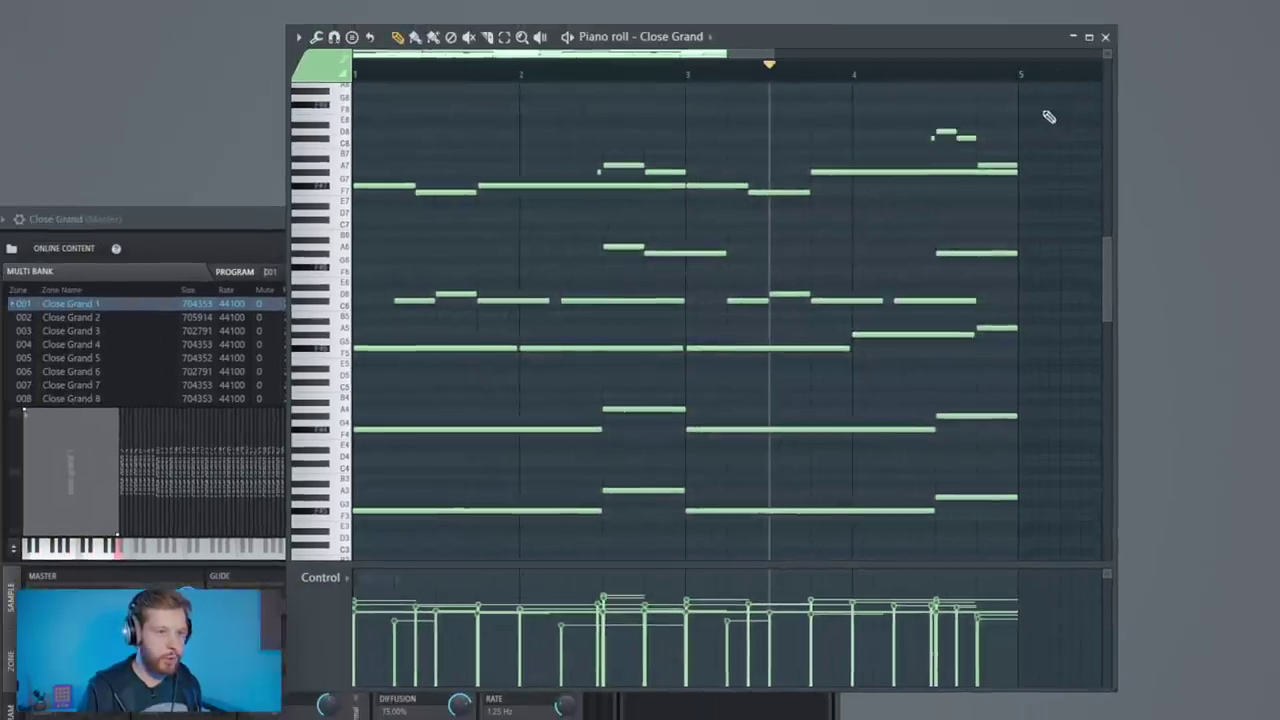
pyautogui.moveTo(1047, 103); pyautogui.dragTo(196, 581)
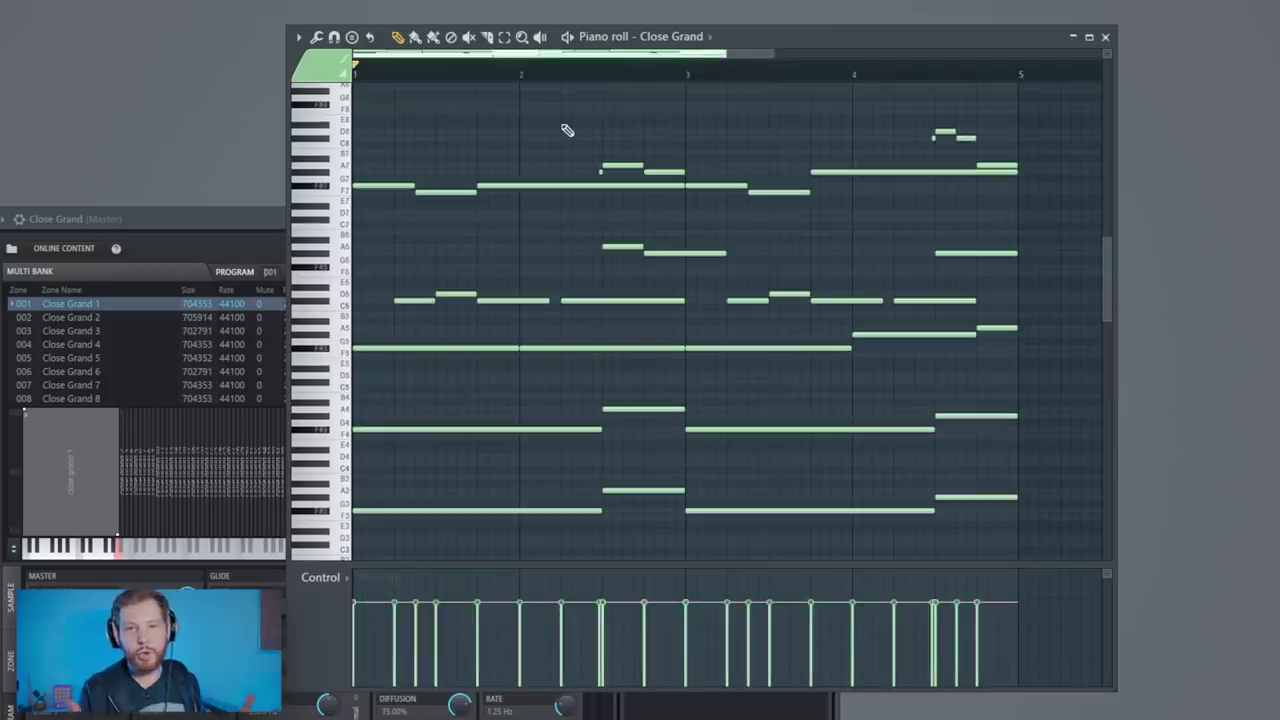
pyautogui.press('space')
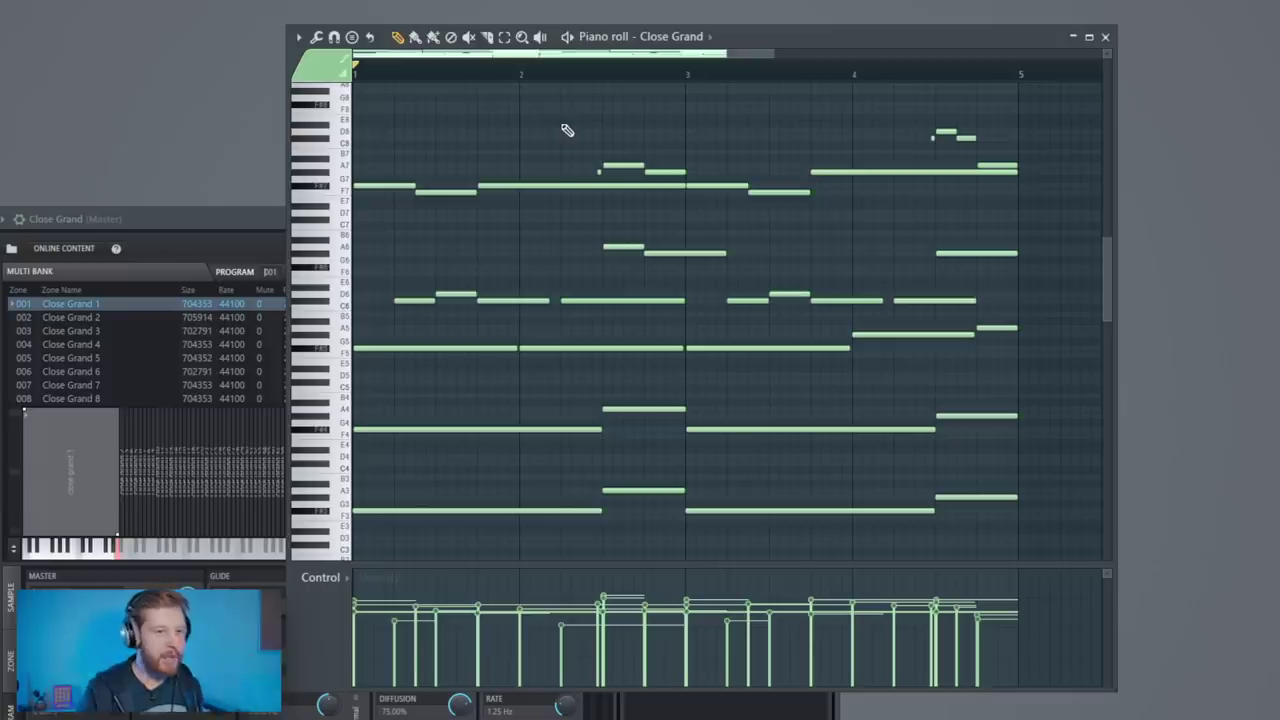
# - Insert a new synth channel after Close Grand in the channel rack and load the Flute preset from the Wind group
pyautogui.rightClick(578, 122)
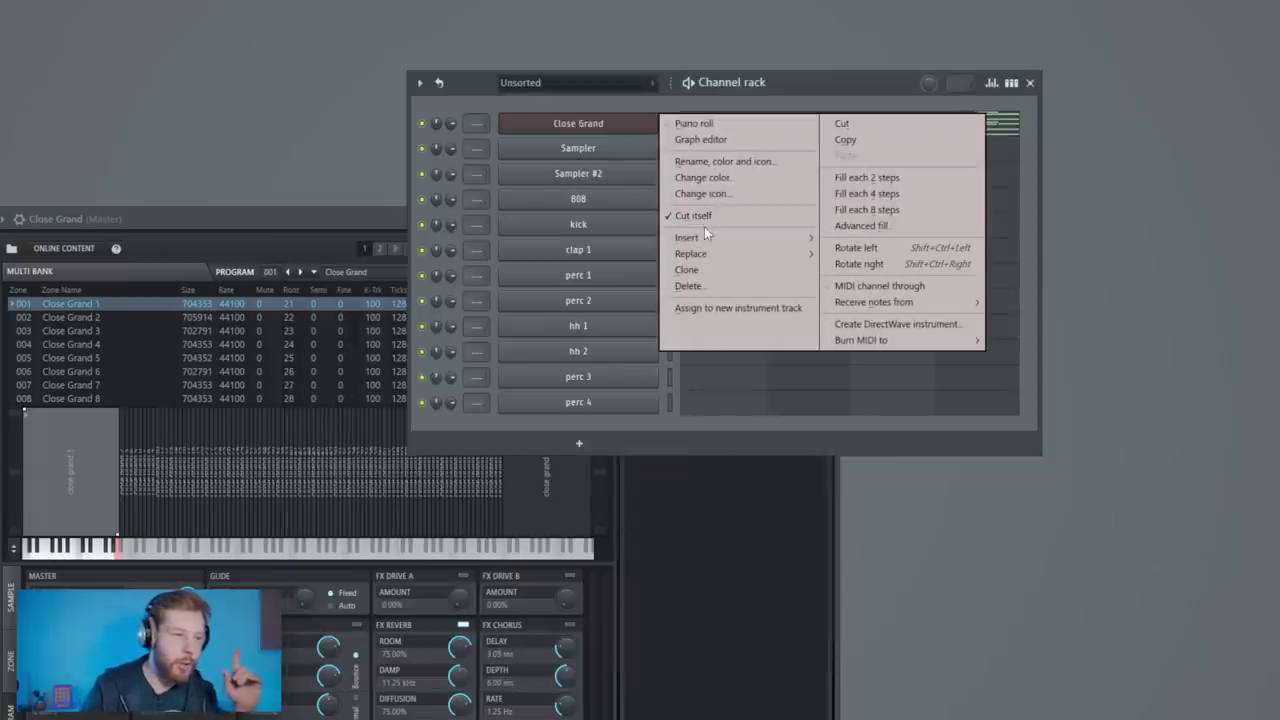
pyautogui.moveTo(706, 238)
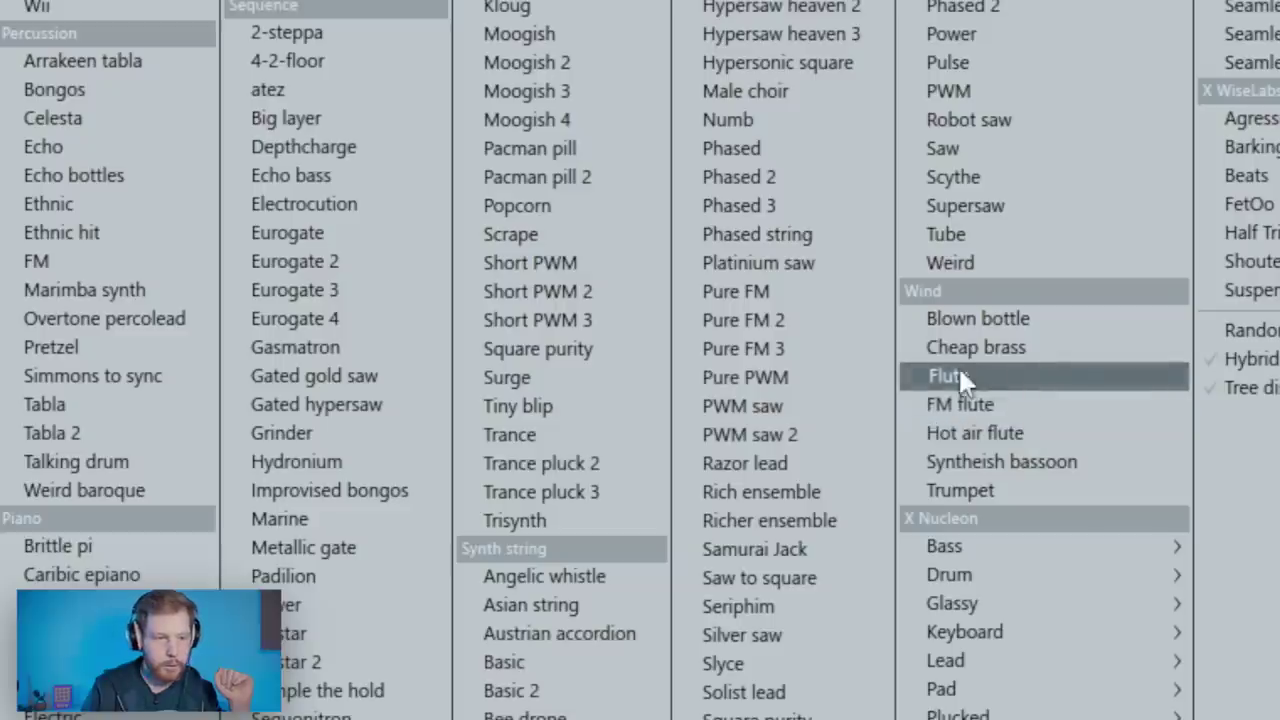
pyautogui.click(955, 377)
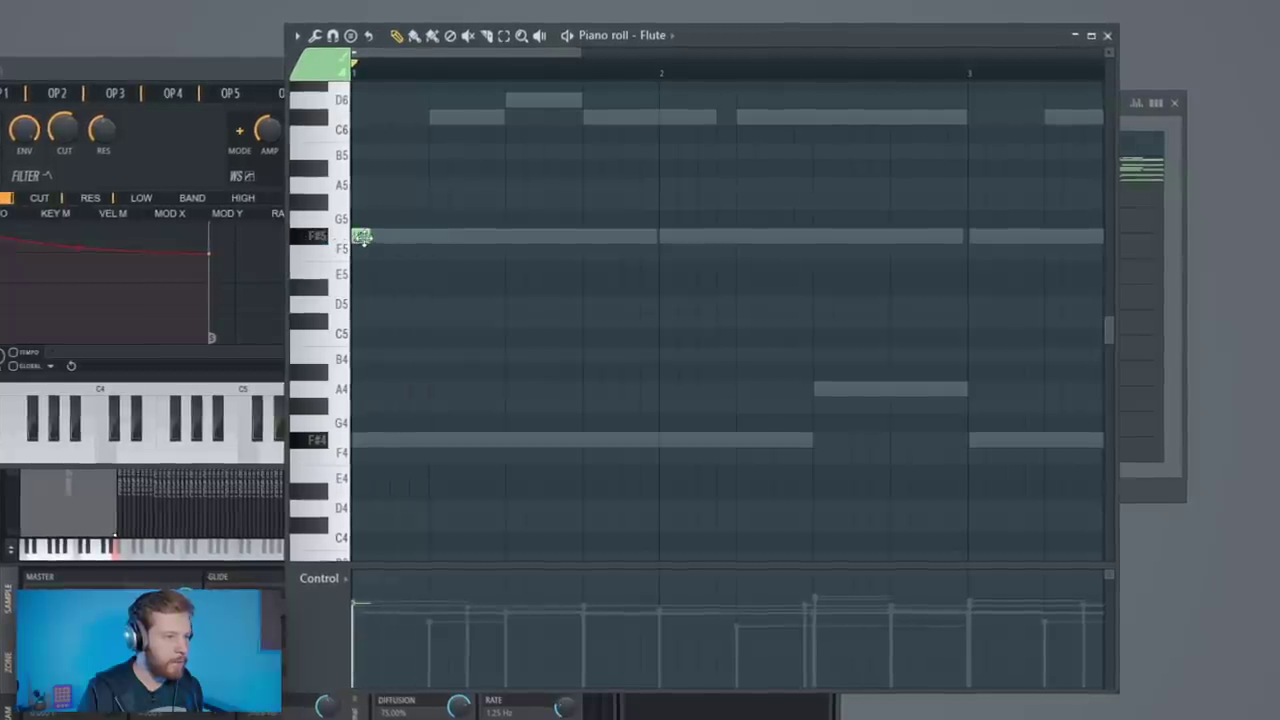
# - Add short A5 and G#5 notes before bar 2 and half-bar C#5 and D5 notes in bar 2 of the Flute part
pyautogui.click(645, 184)
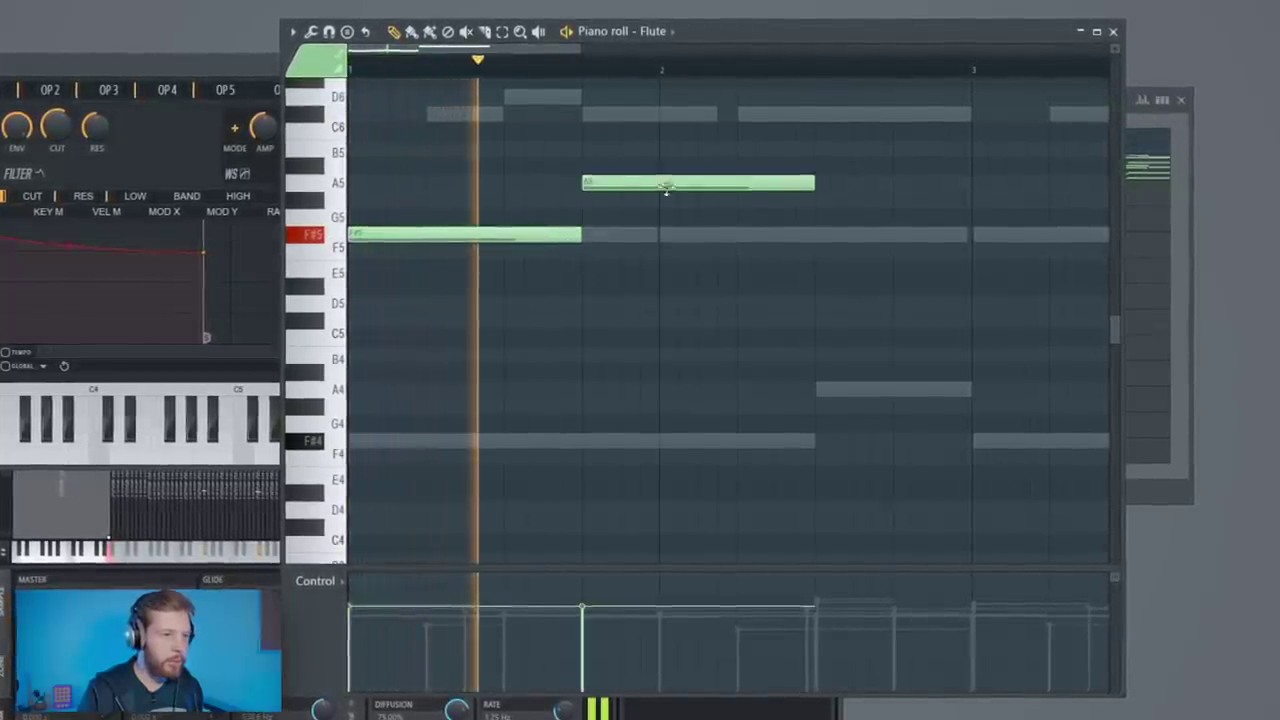
pyautogui.click(625, 196)
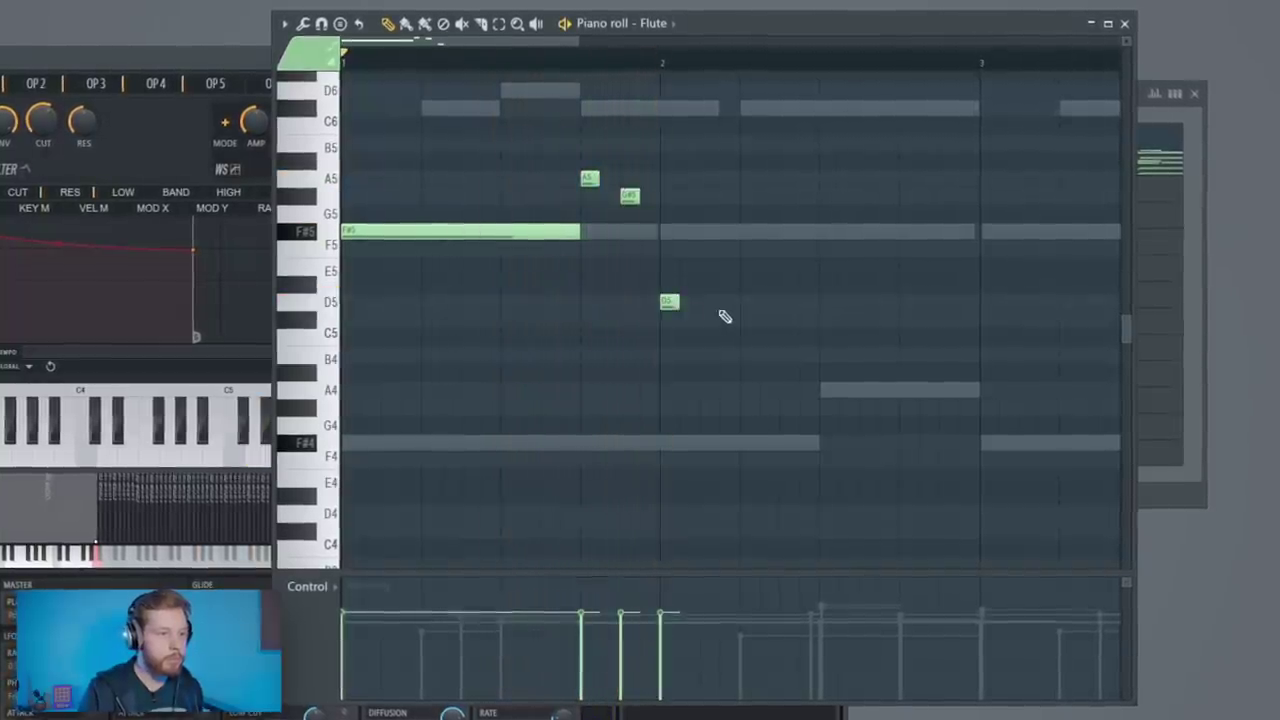
pyautogui.moveTo(669, 302); pyautogui.dragTo(810, 335)
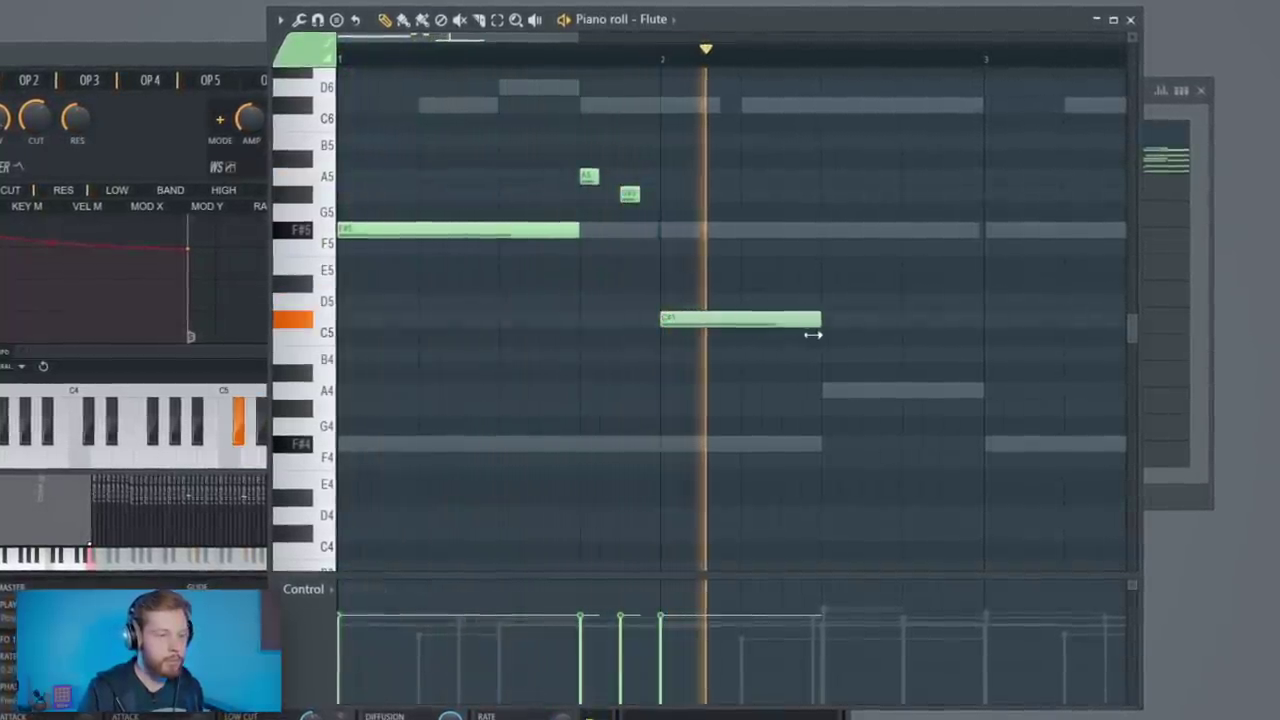
pyautogui.click(826, 298)
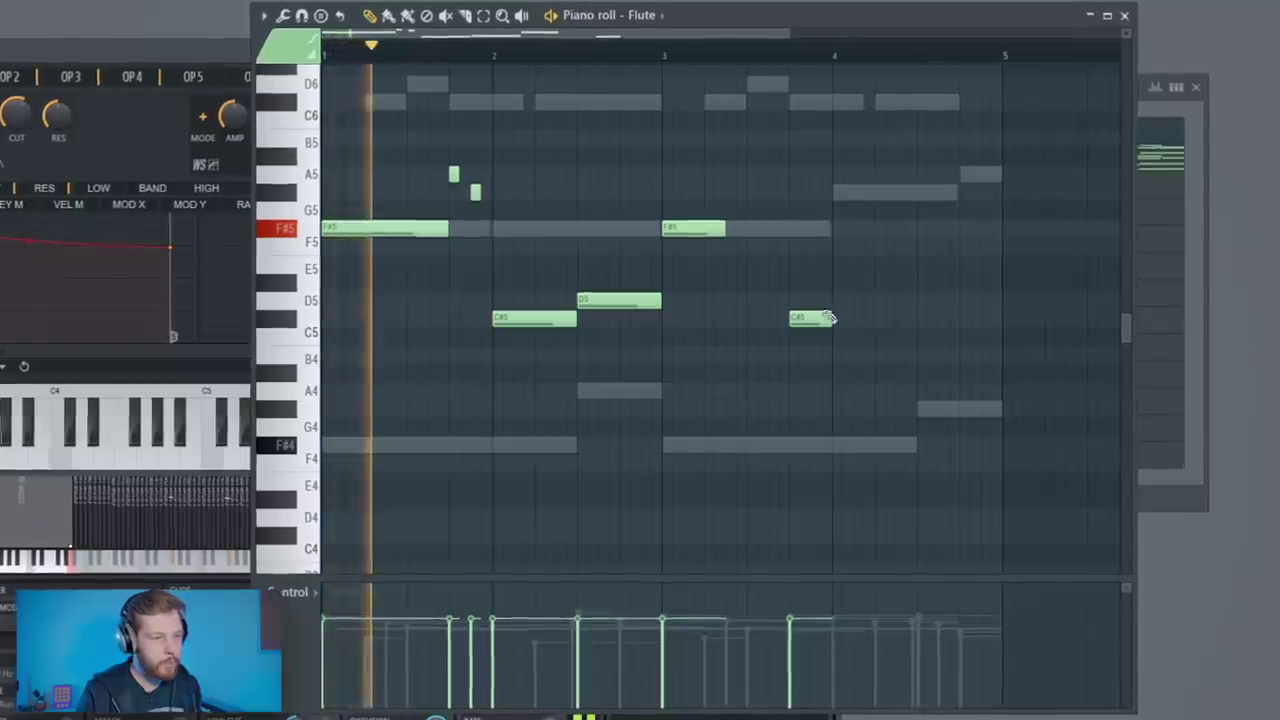
# - Complete the Flute melody with F#5 and C#5 in bar 3, G#5 and A5 in bar 4, and slightly vary all note velocities
pyautogui.moveTo(682, 166); pyautogui.dragTo(815, 326)
pyautogui.moveTo(702, 233); pyautogui.dragTo(869, 244)
pyautogui.keyDown('ctrl'); pyautogui.click(929, 289); pyautogui.keyUp('ctrl')
pyautogui.moveTo(990, 319); pyautogui.dragTo(990, 167)
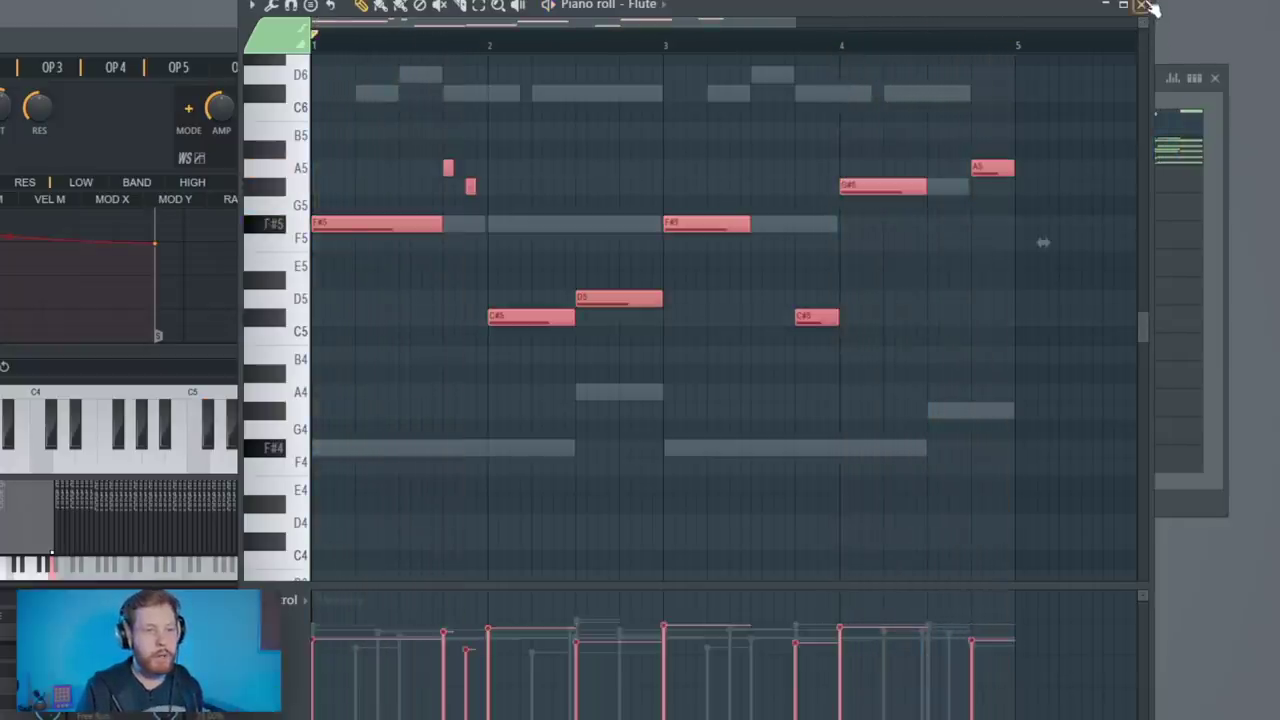
# - Duplicate the four-bar Close Grand and Flute parts so both also fill bars 5 to 8
pyautogui.click(1142, 5)
pyautogui.click(838, 157)
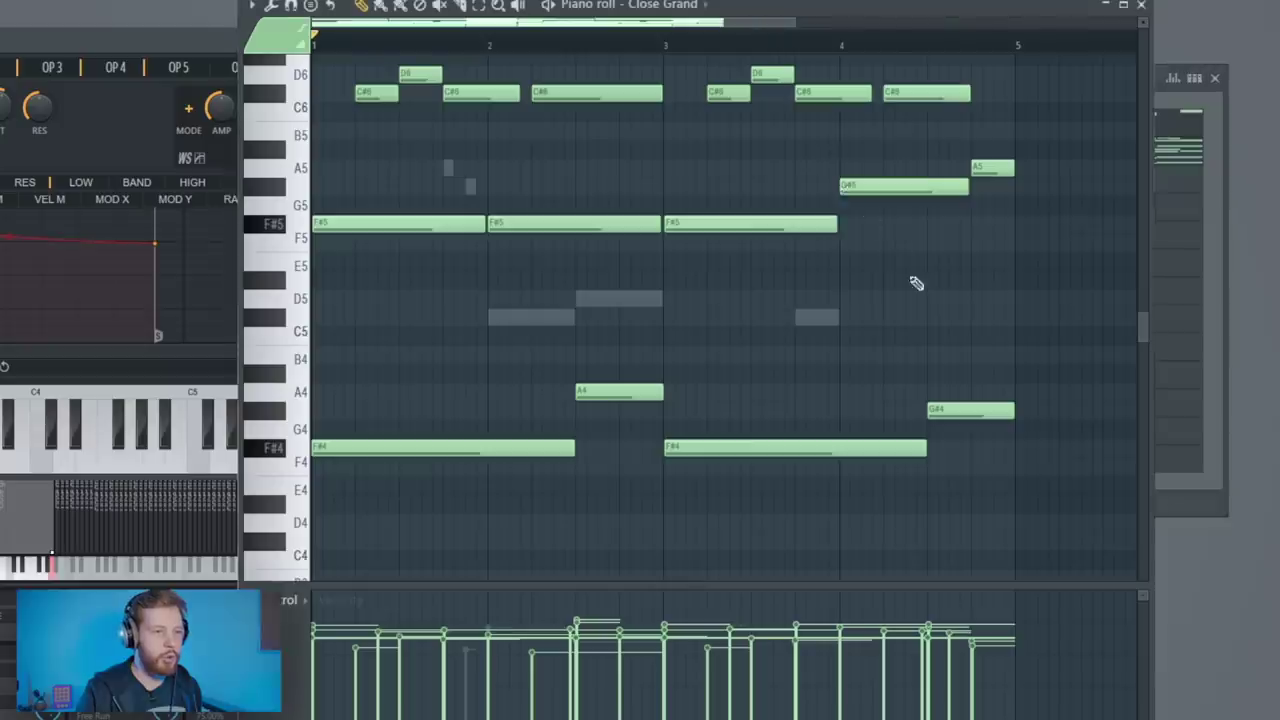
pyautogui.hotkey('ctrl', 'b')
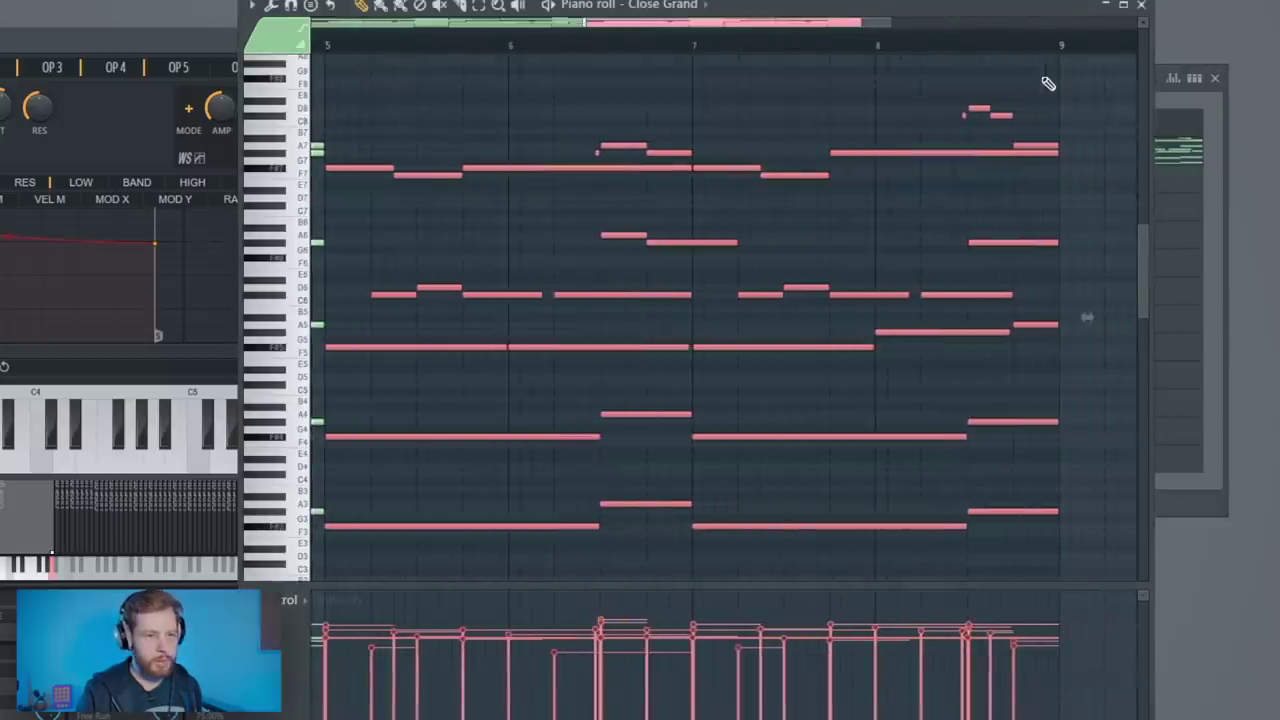
pyautogui.click(1212, 201)
pyautogui.click(1141, 122)
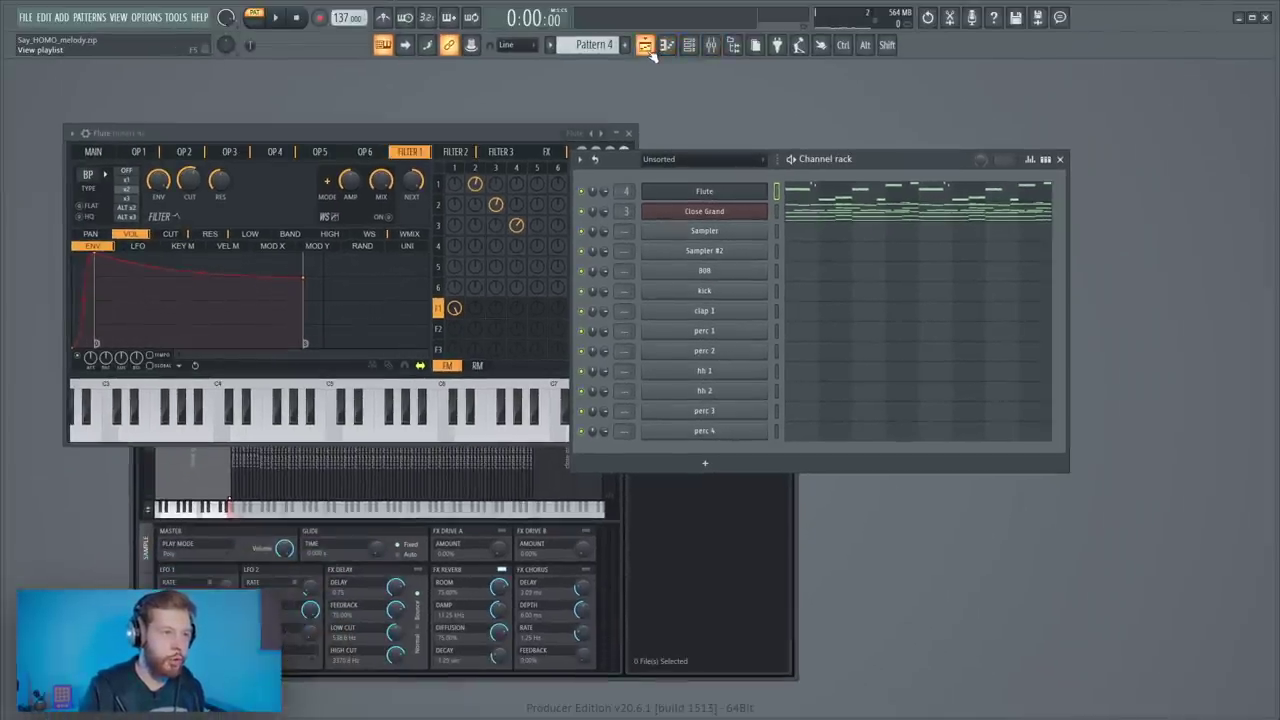
# - Consolidate the eight-bar Pattern 4 clip in the playlist to audio with only the Close Grand channel sounding
pyautogui.click(648, 48)
pyautogui.moveTo(600, 131); pyautogui.dragTo(245, 131)
pyautogui.click(711, 48)
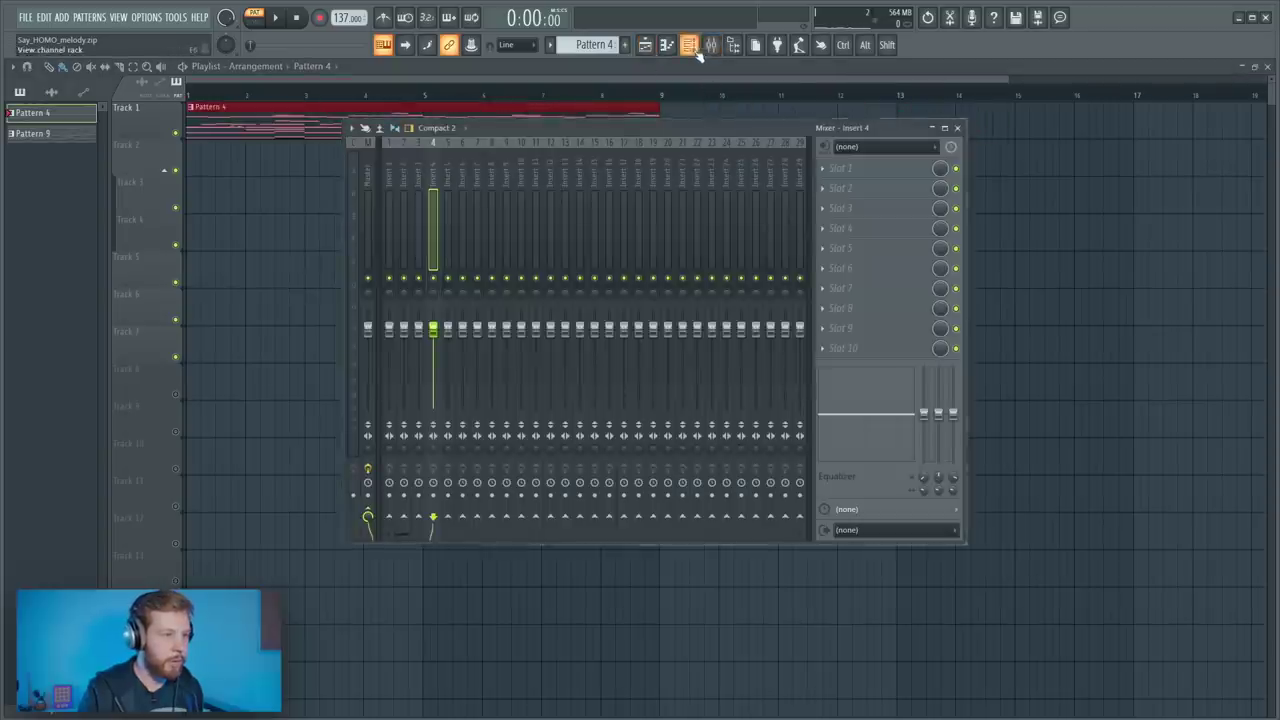
pyautogui.click(689, 44)
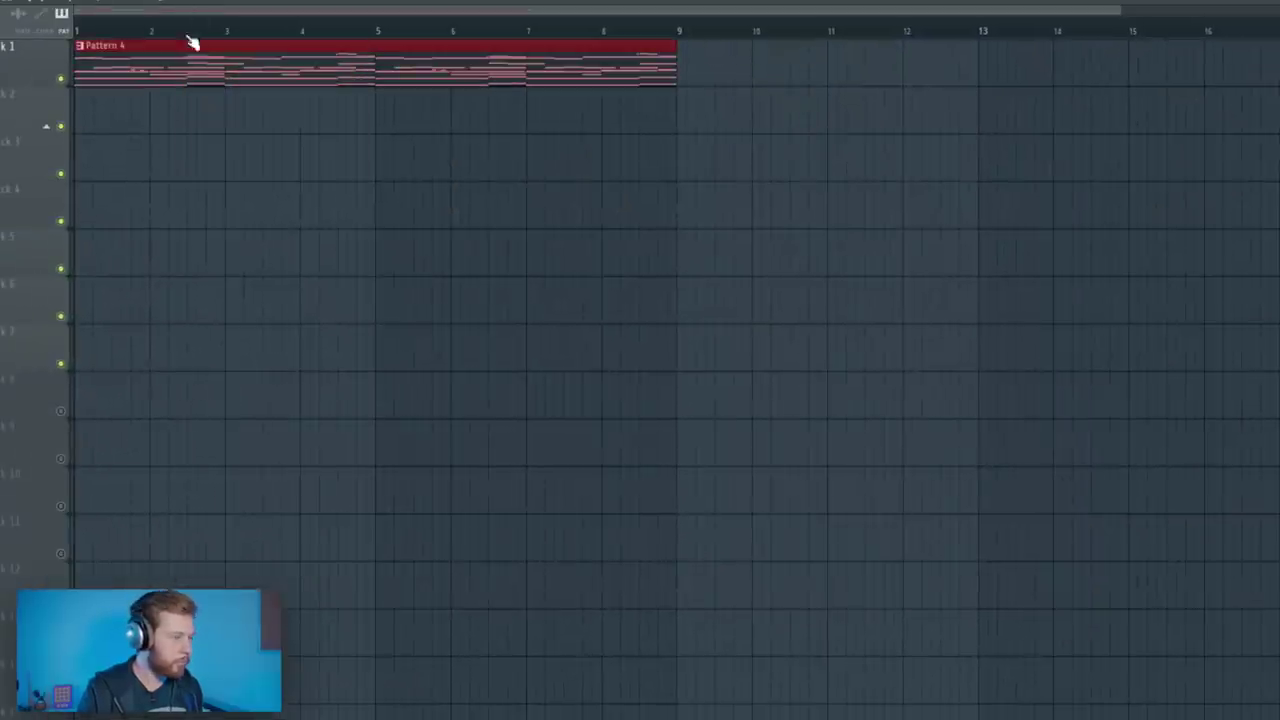
pyautogui.hotkey('ctrl', 'alt', 'c')
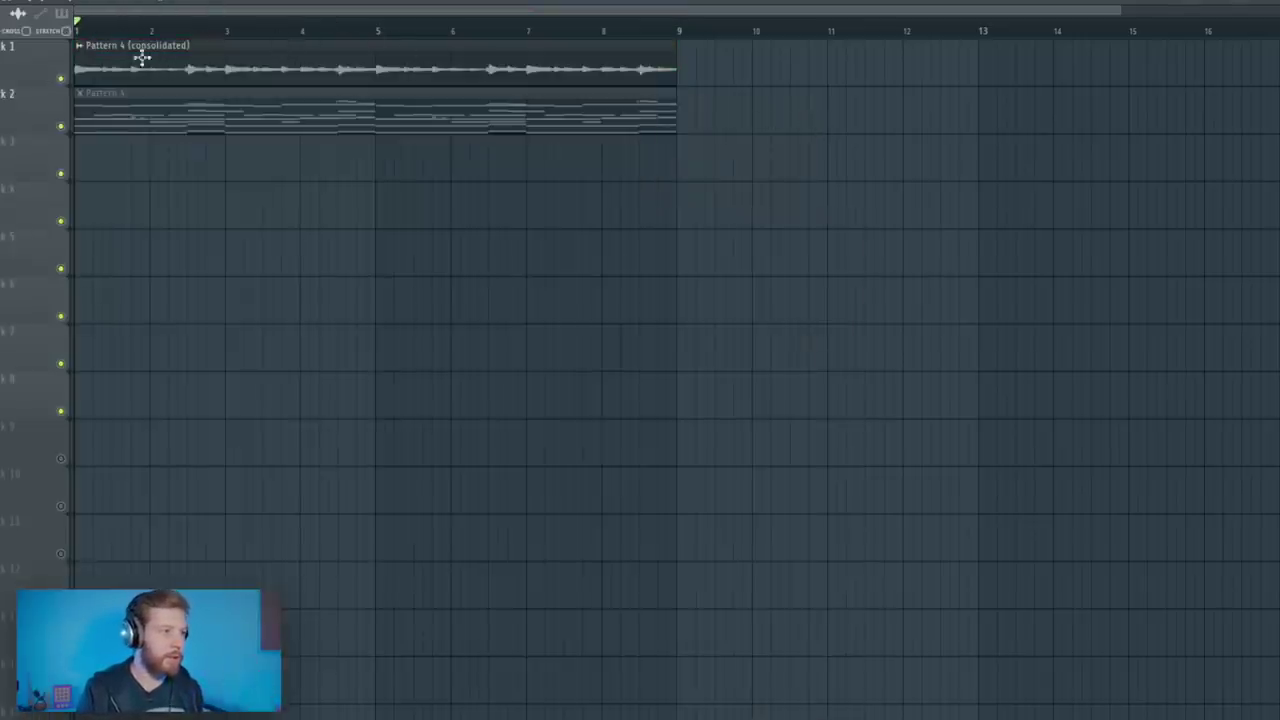
# - Unmute the Pattern 4 clip and consolidate it to audio with only the Flute channel sounding, removing the piano audio clip from track 1
pyautogui.click(254, 120)
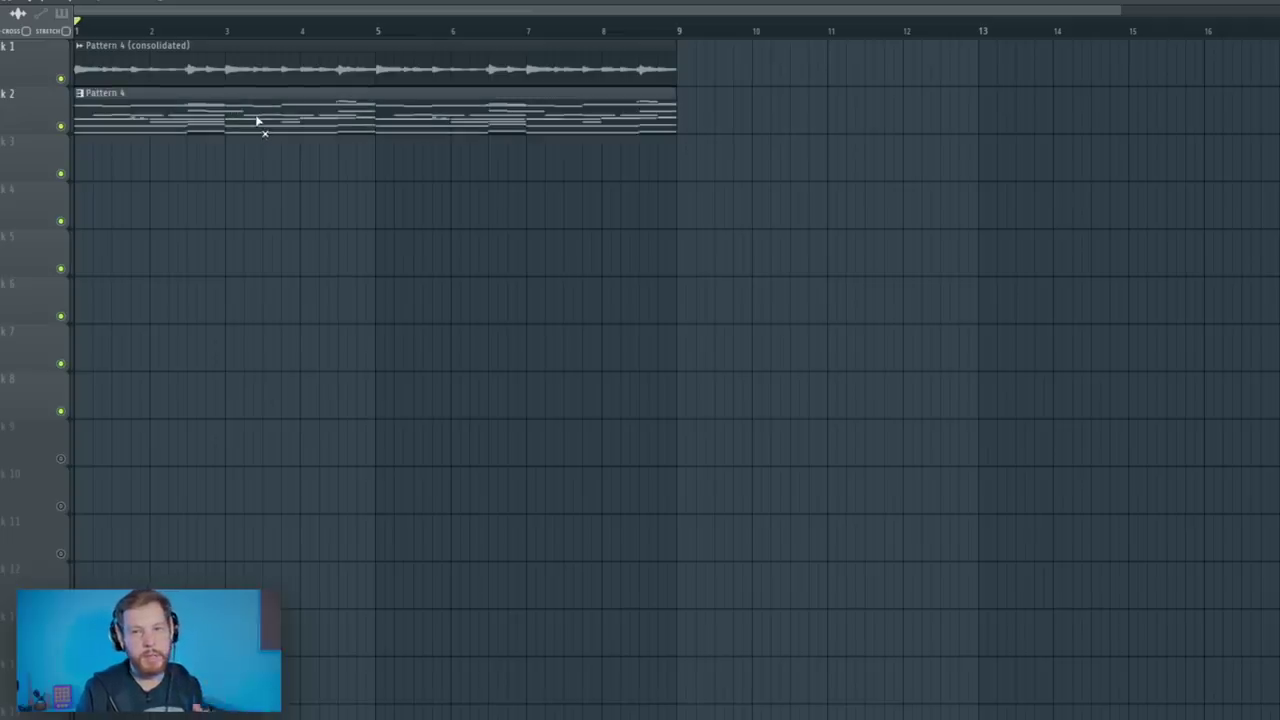
pyautogui.doubleClick(82, 91)
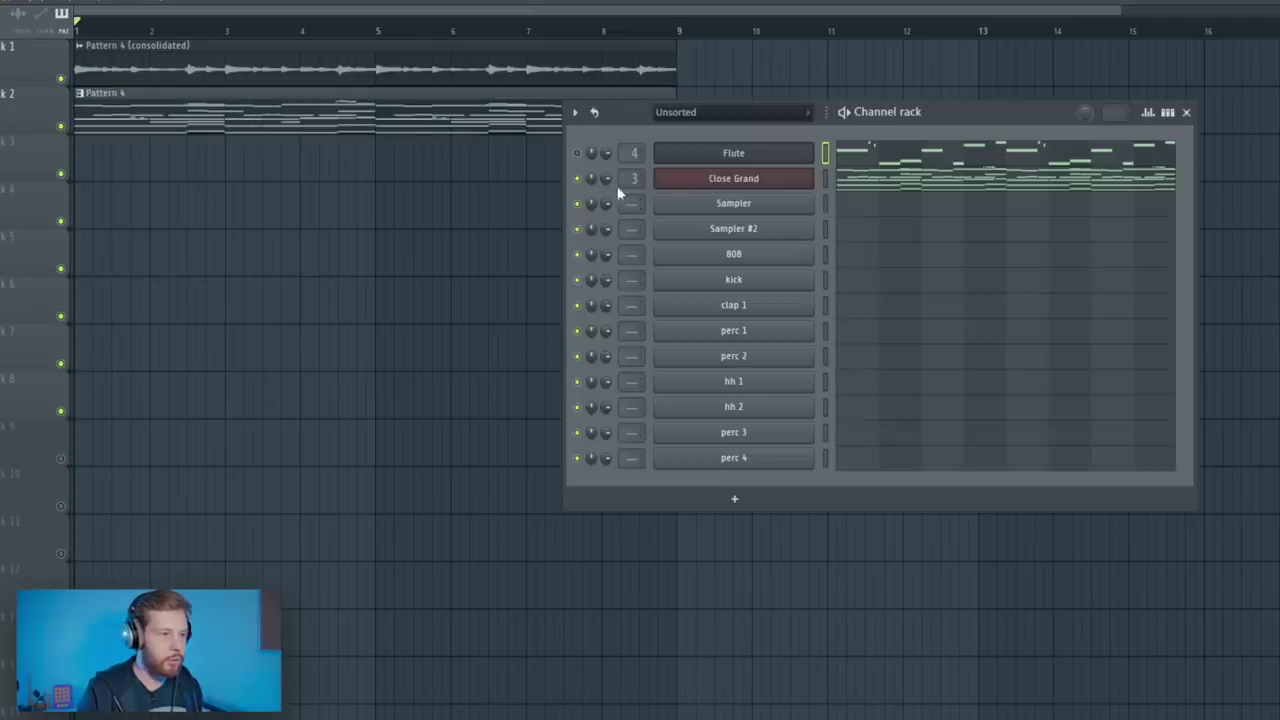
pyautogui.rightClick(463, 64)
pyautogui.moveTo(700, 208); pyautogui.dragTo(310, 107)
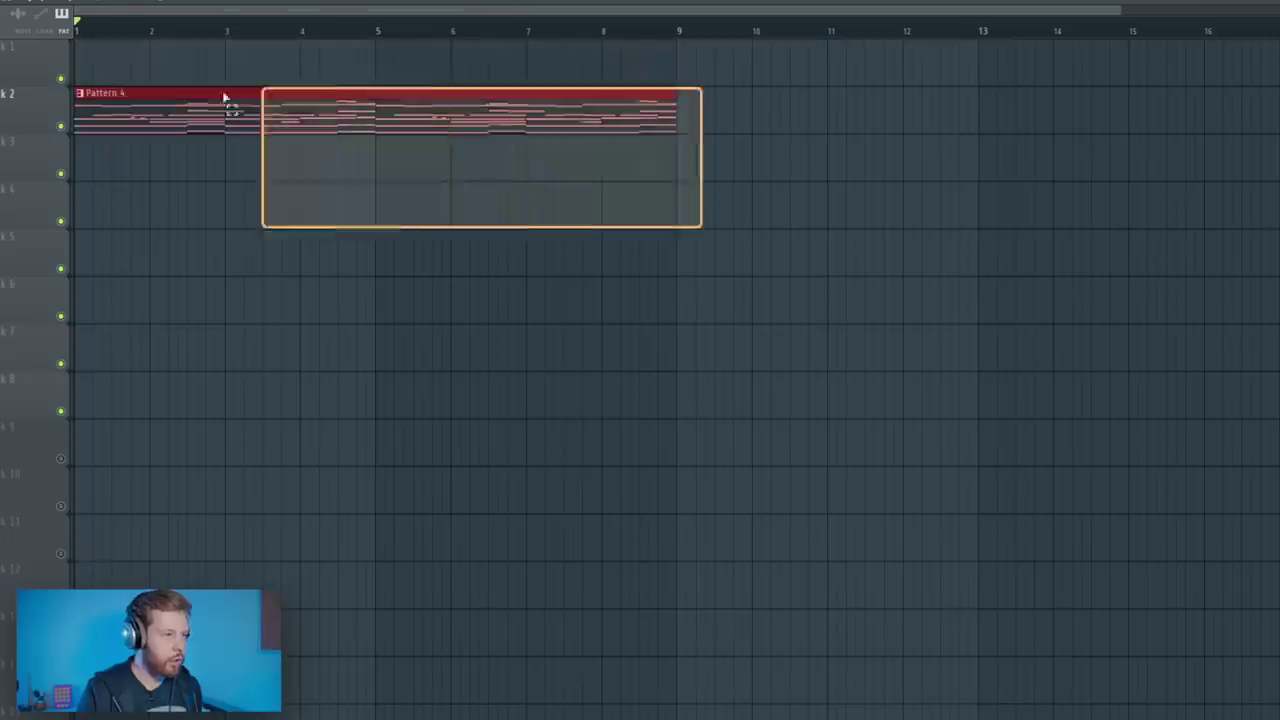
pyautogui.hotkey('ctrl', 'alt', 'c')
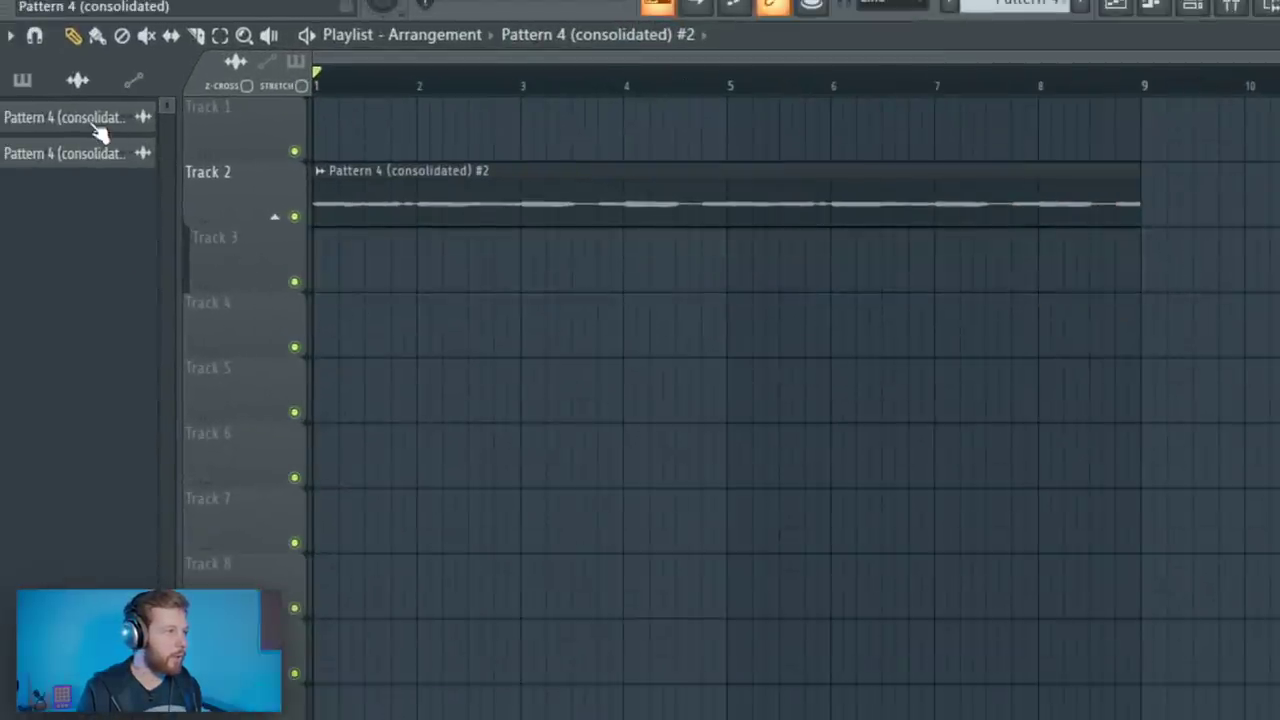
# - Place the consolidated piano audio on track 1 at bar 1, above the flute audio on track 2
pyautogui.hotkey('ctrl', 'a')
pyautogui.press('Delete')
pyautogui.moveTo(92, 160); pyautogui.dragTo(760, 175)
pyautogui.moveTo(527, 167); pyautogui.dragTo(338, 160)
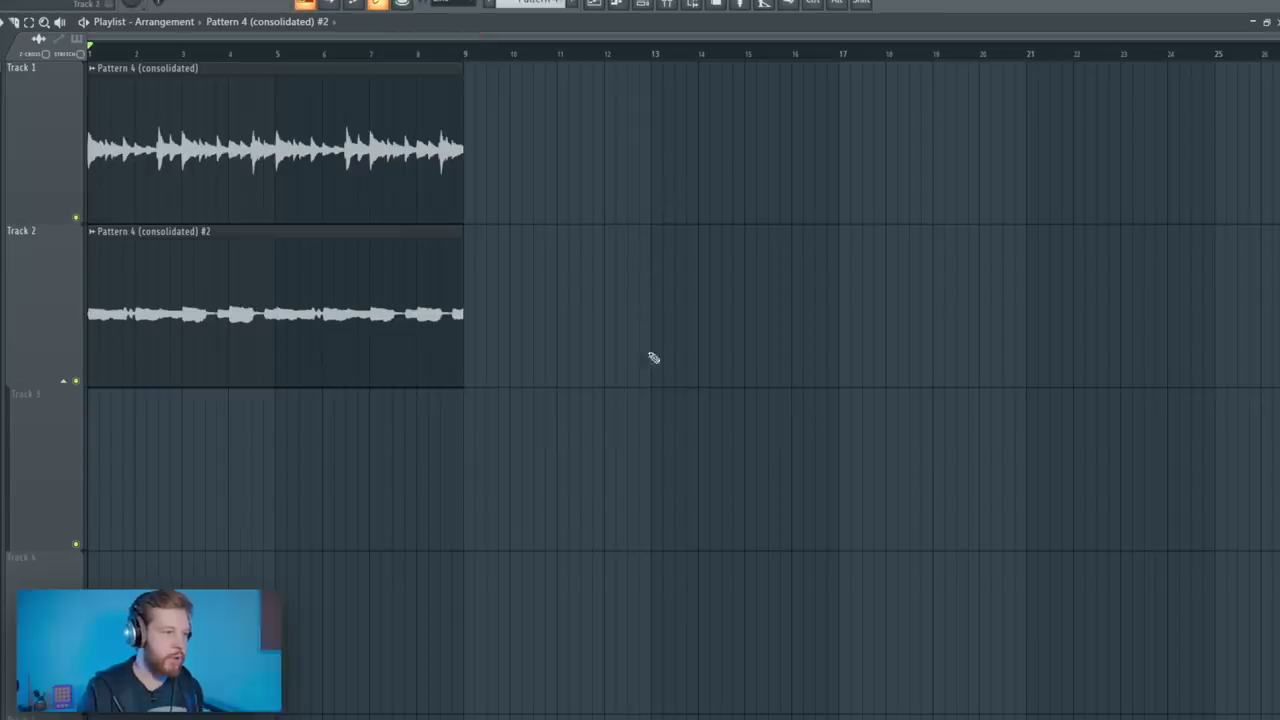
# - Duplicate the piano and flute audio clips to bar 9 and make each copy unique
pyautogui.moveTo(236, 305); pyautogui.dragTo(609, 302)
pyautogui.moveTo(319, 116); pyautogui.dragTo(696, 150)
pyautogui.click(468, 69)
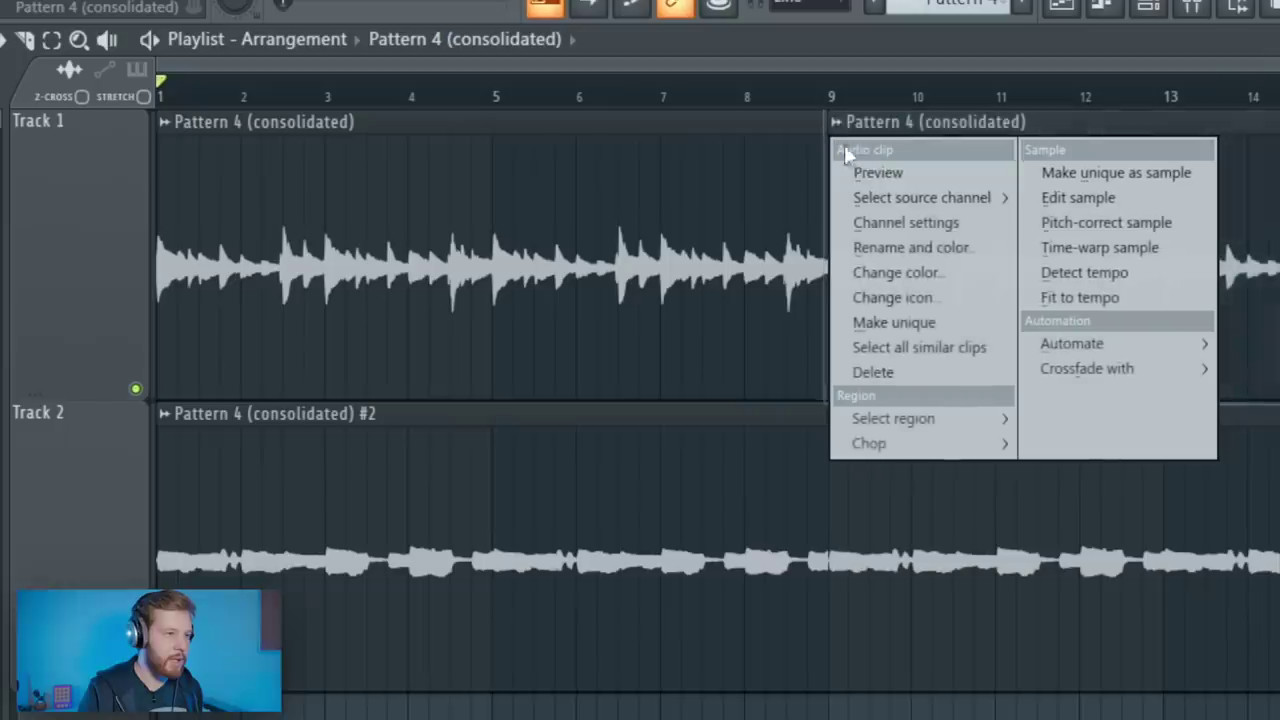
pyautogui.click(505, 179)
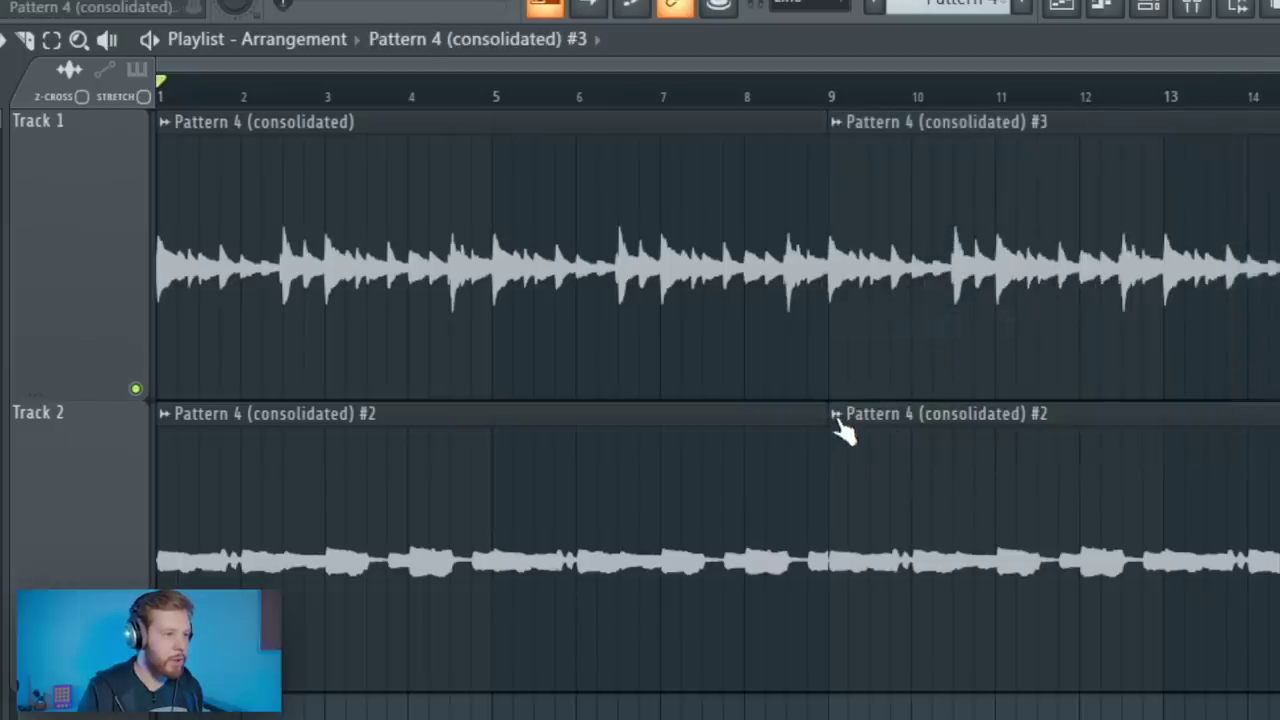
pyautogui.click(837, 416)
pyautogui.click(900, 613)
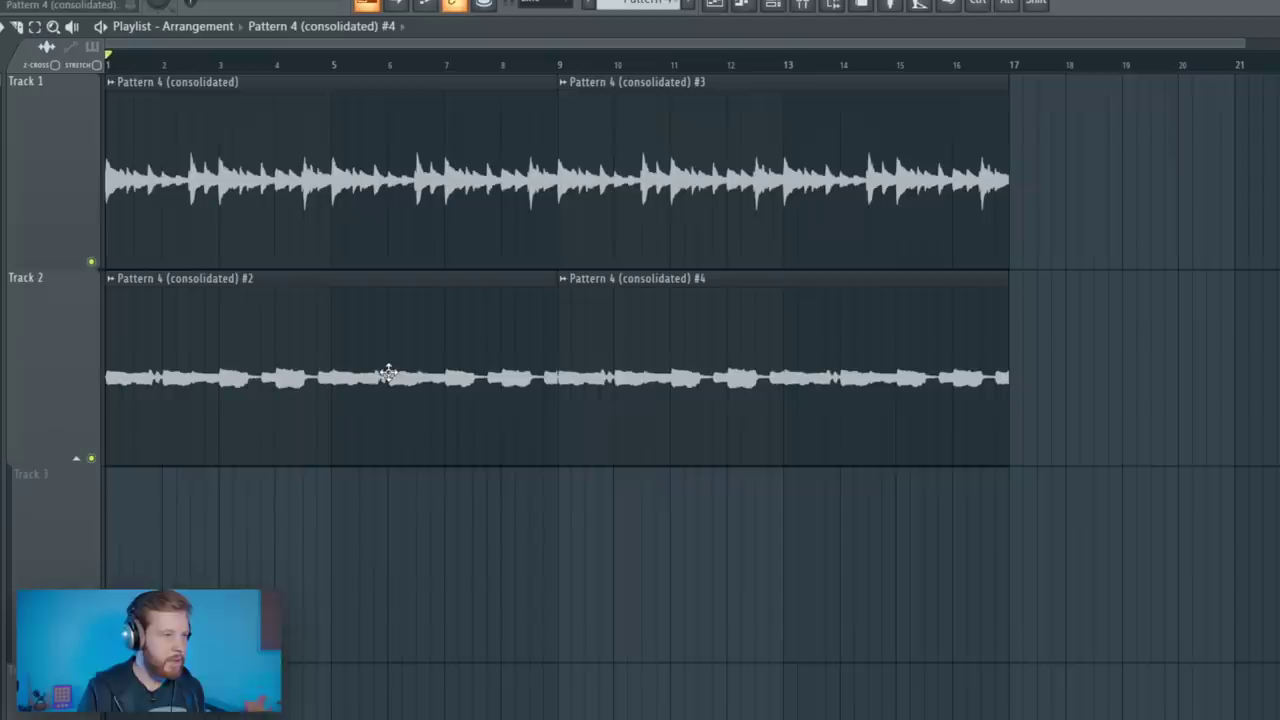
# - Open the settings of the piano and flute clips at bar 1, lower the flute clip's time-stretching pitch, and play the arrangement
pyautogui.doubleClick(337, 131)
pyautogui.rightClick(510, 576)
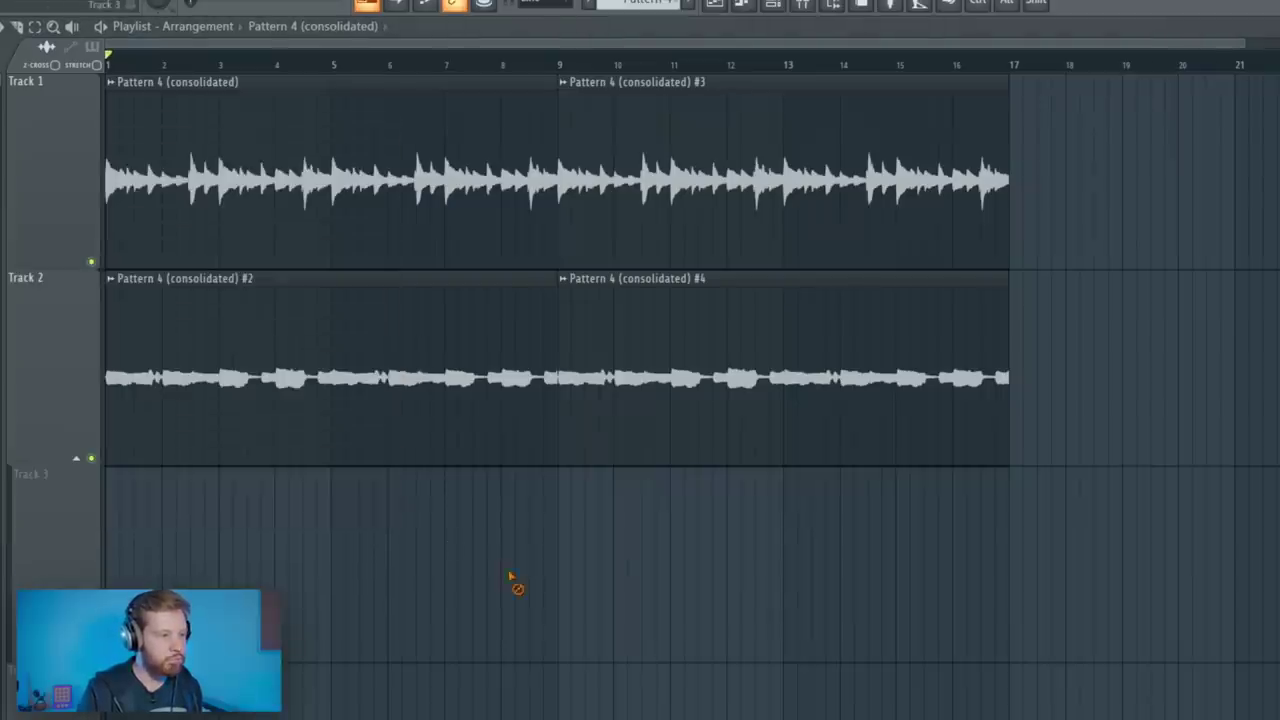
pyautogui.doubleClick(387, 376)
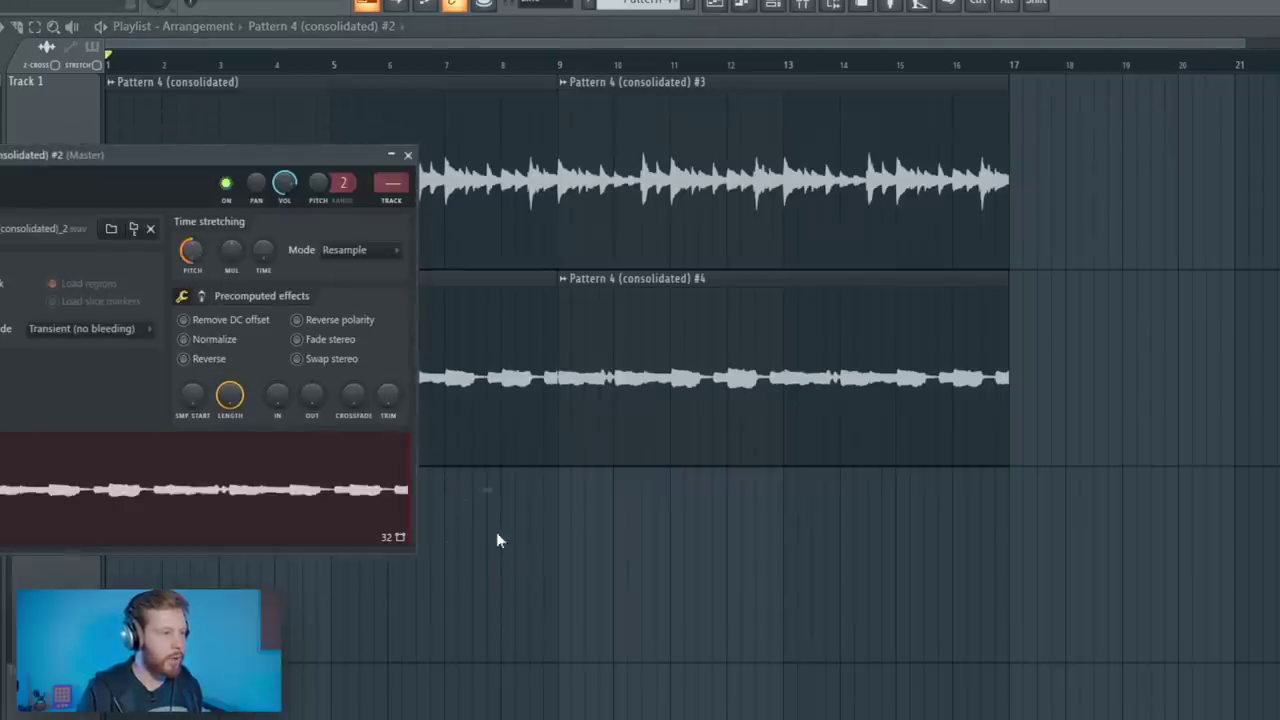
pyautogui.rightClick(500, 534)
pyautogui.press('space')
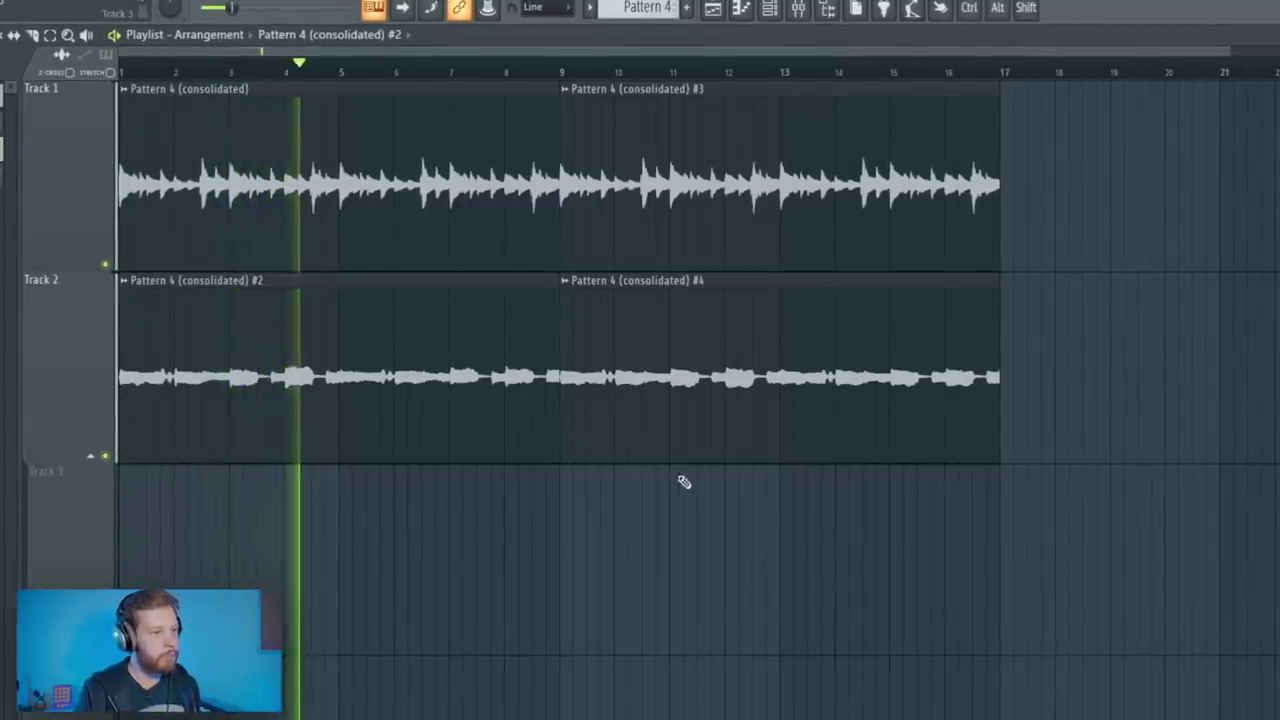
# - Check the channel settings of the piano and flute clips that start at bar 9
pyautogui.doubleClick(768, 160)
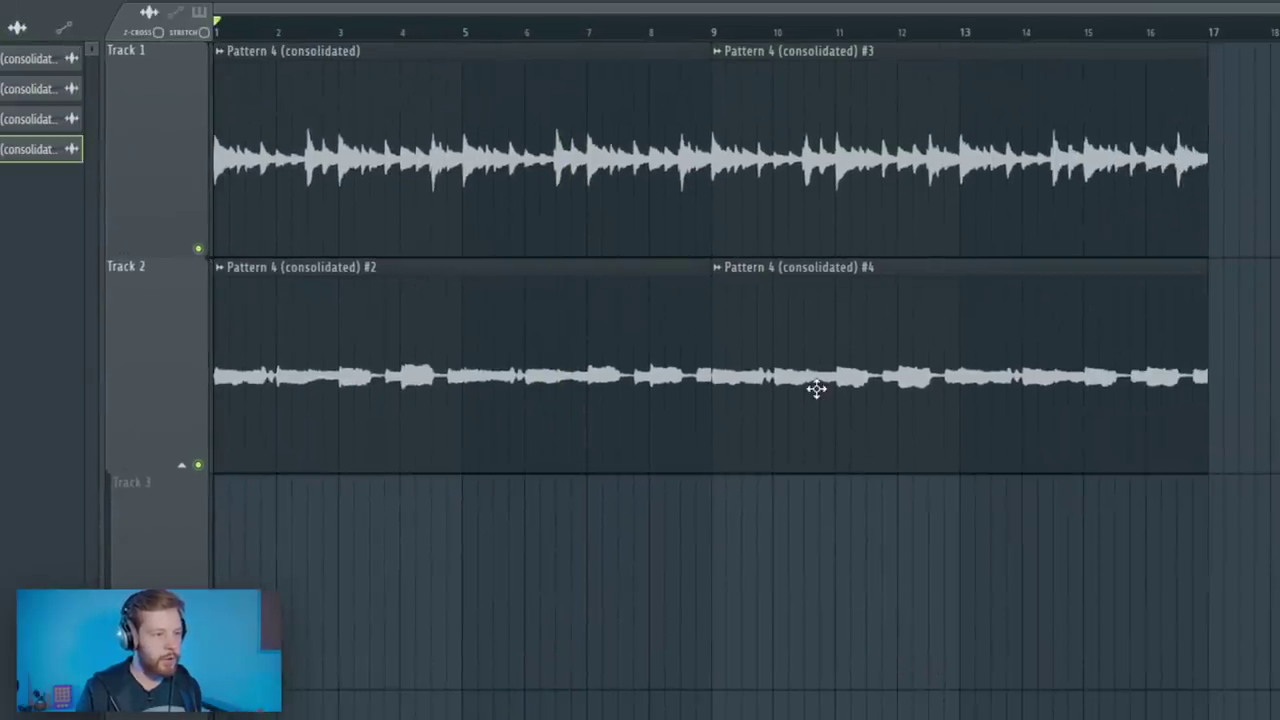
pyautogui.doubleClick(816, 389)
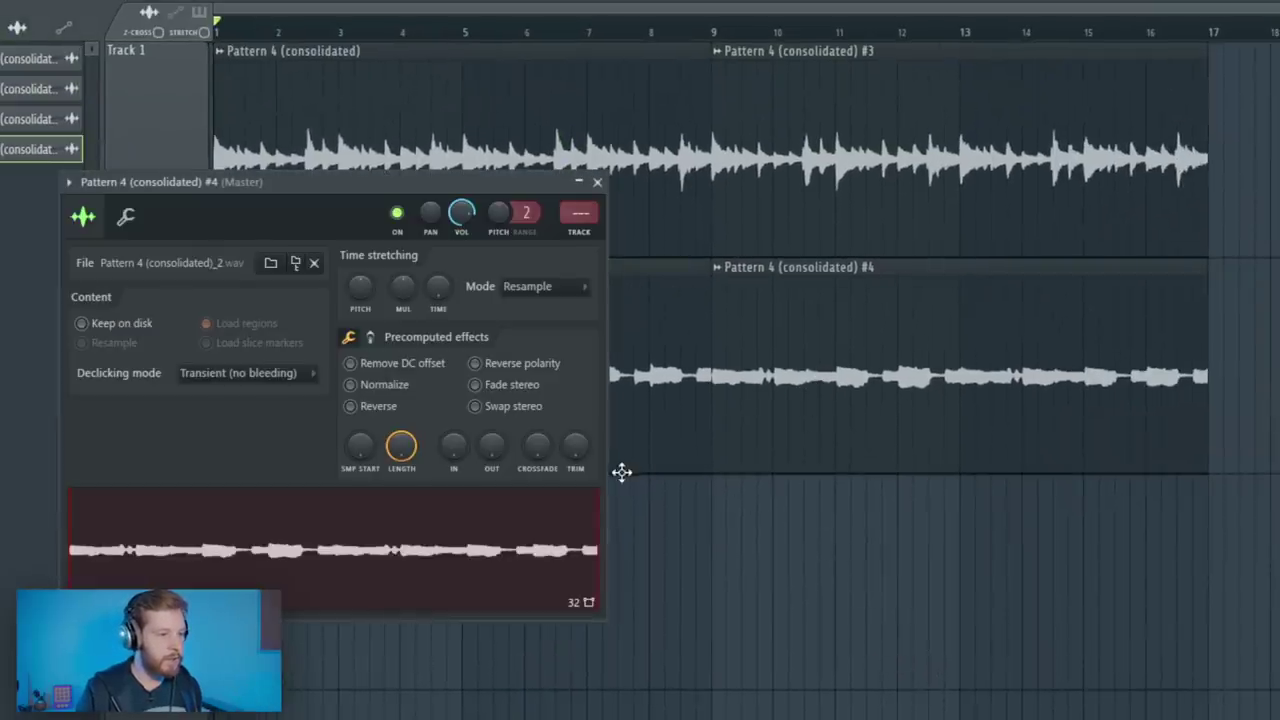
pyautogui.press('Escape')
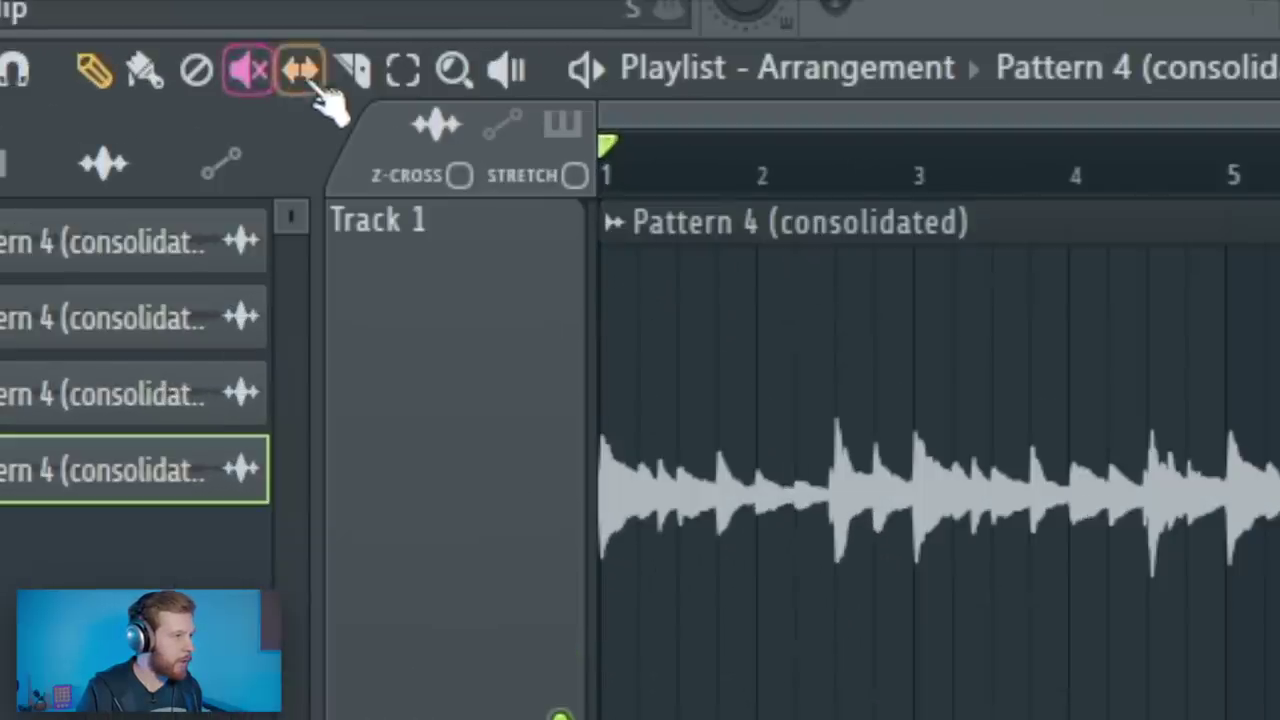
# - Slice and trim the second flute clip into two pieces of one and a half bars, starting at bars 9 and 13
pyautogui.click(351, 66)
pyautogui.scroll(3, 730, 34)
pyautogui.click(607, 57)
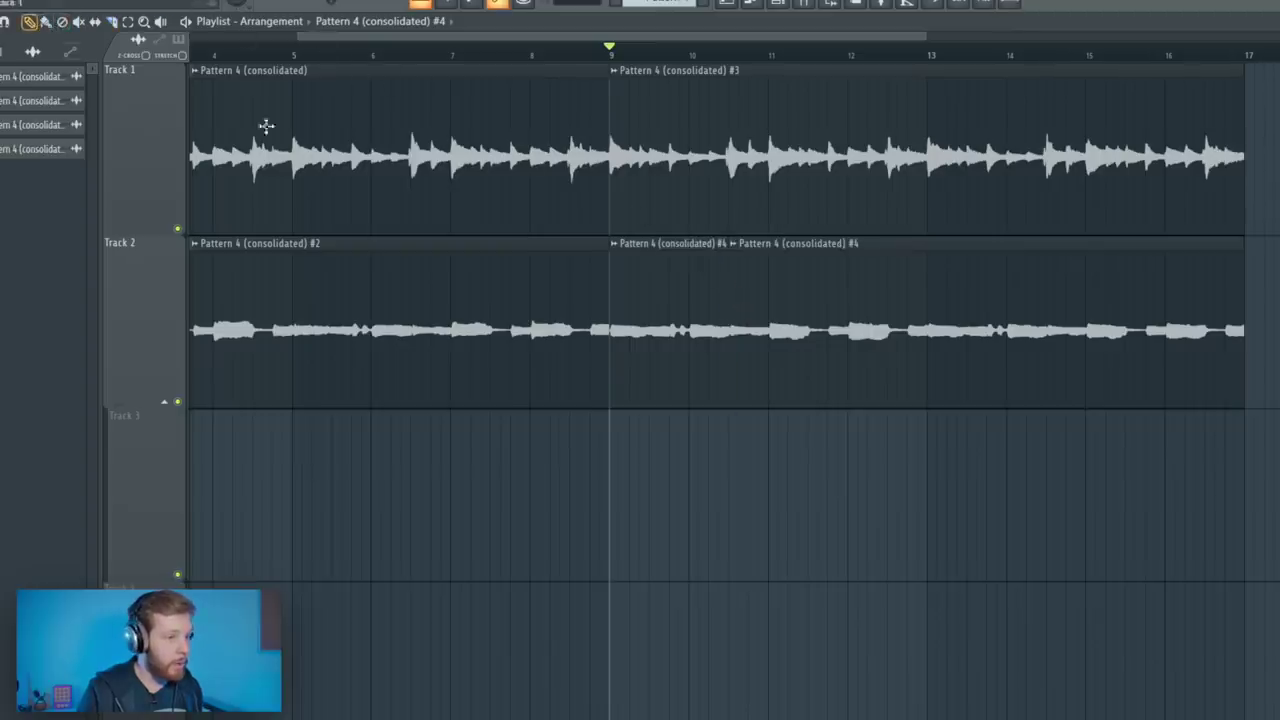
pyautogui.moveTo(737, 286); pyautogui.dragTo(921, 309)
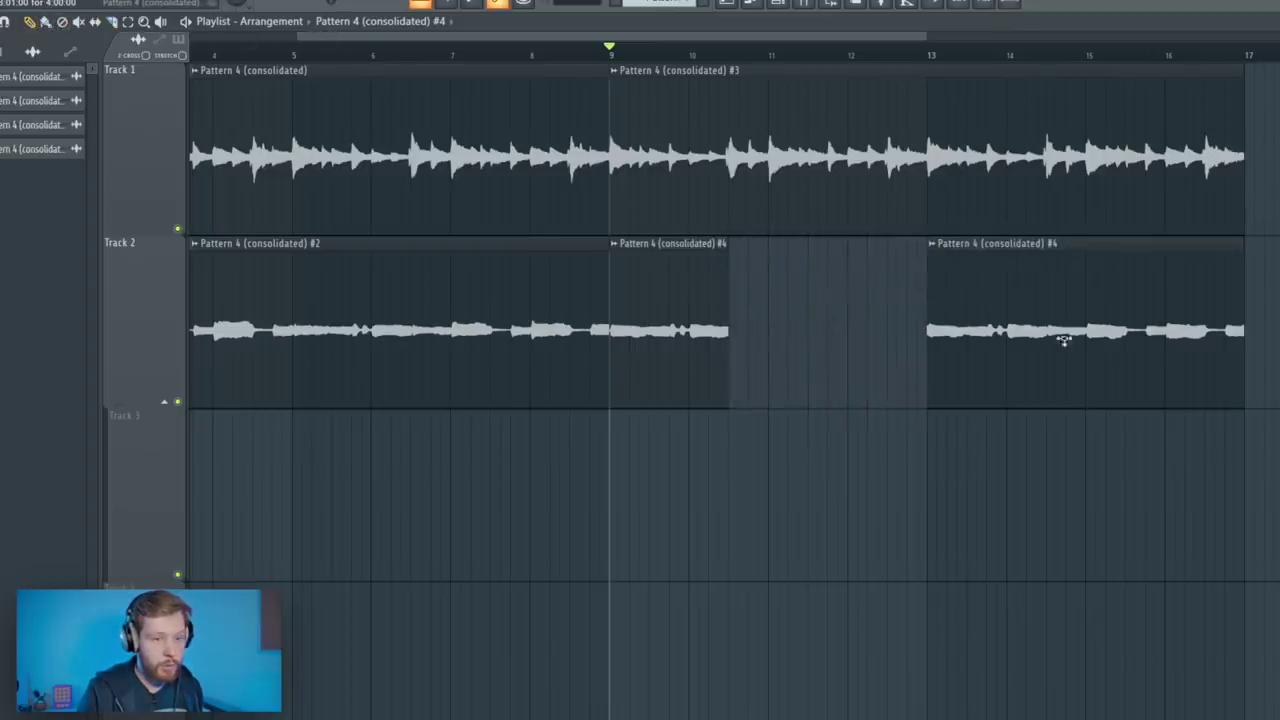
pyautogui.moveTo(1244, 354); pyautogui.dragTo(1047, 361)
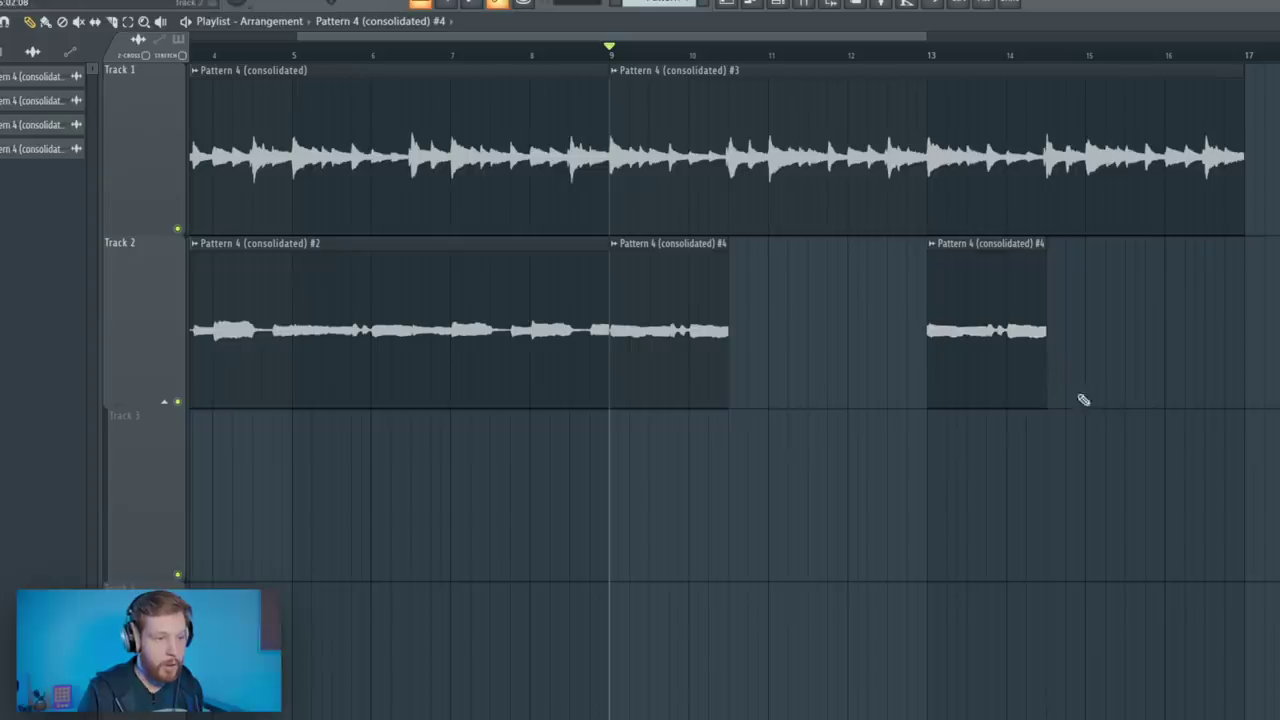
# - Route the sliced flute clip to mixer insert 6 and load Fruity Delay 3 in its first effect slot
pyautogui.doubleClick(971, 345)
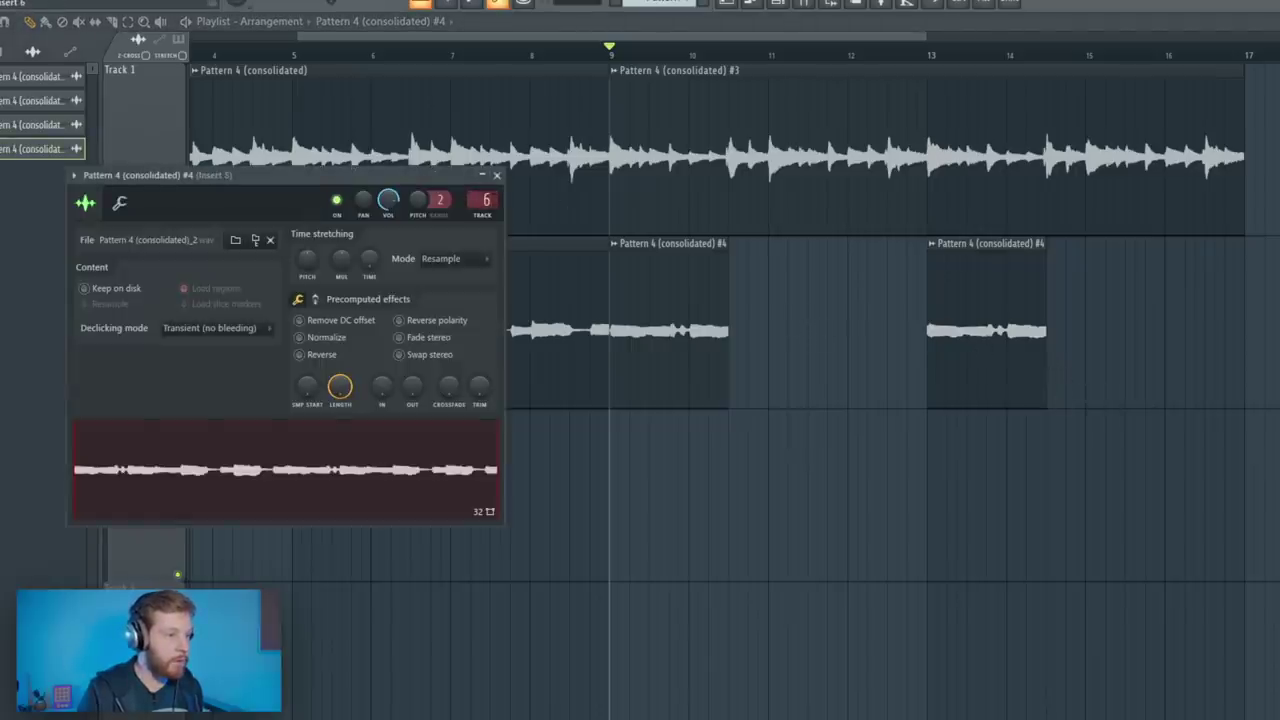
pyautogui.click(810, 5)
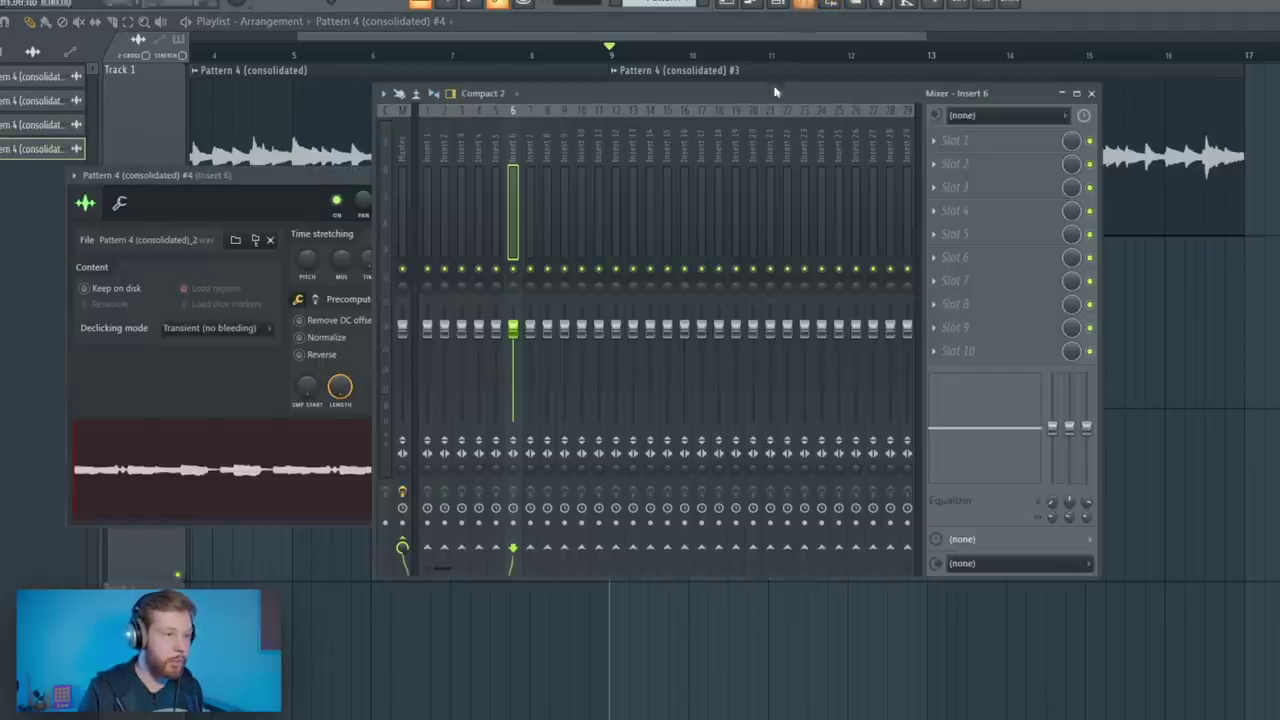
pyautogui.click(958, 143)
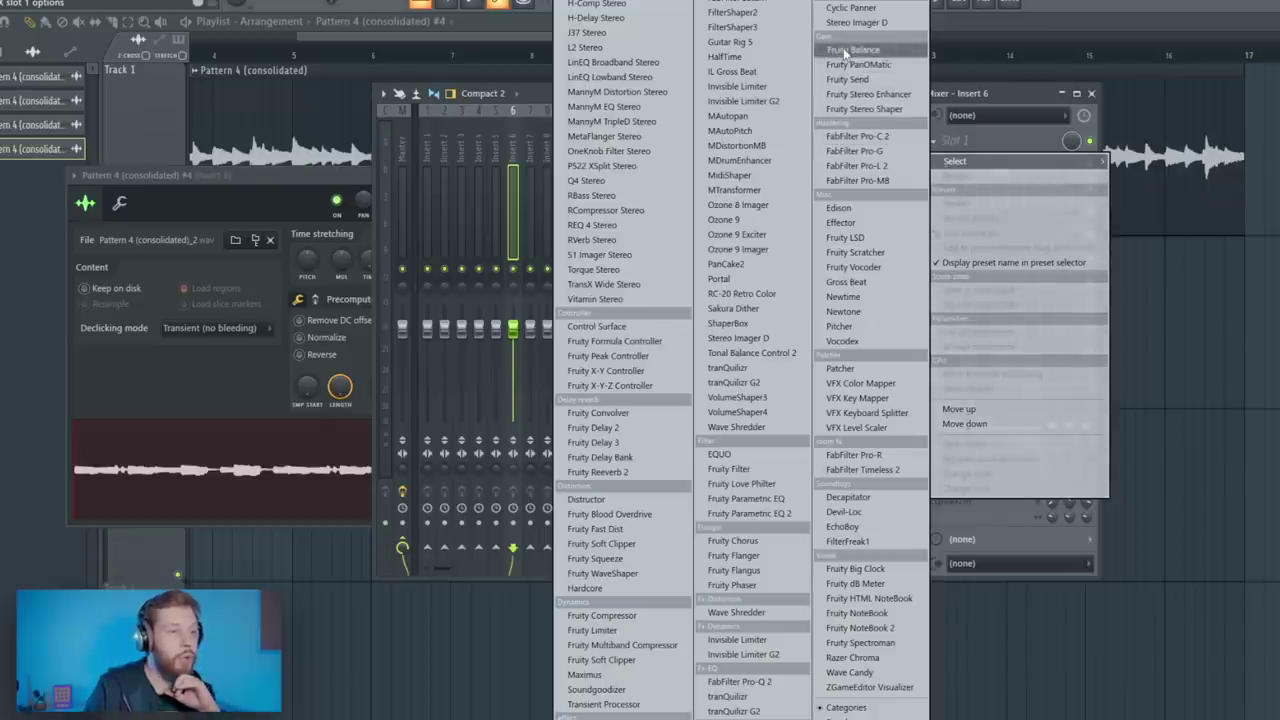
pyautogui.click(636, 448)
# - Load the Ping pong preset in Fruity Delay 3 and set its delay time to 1/8
pyautogui.click(913, 206)
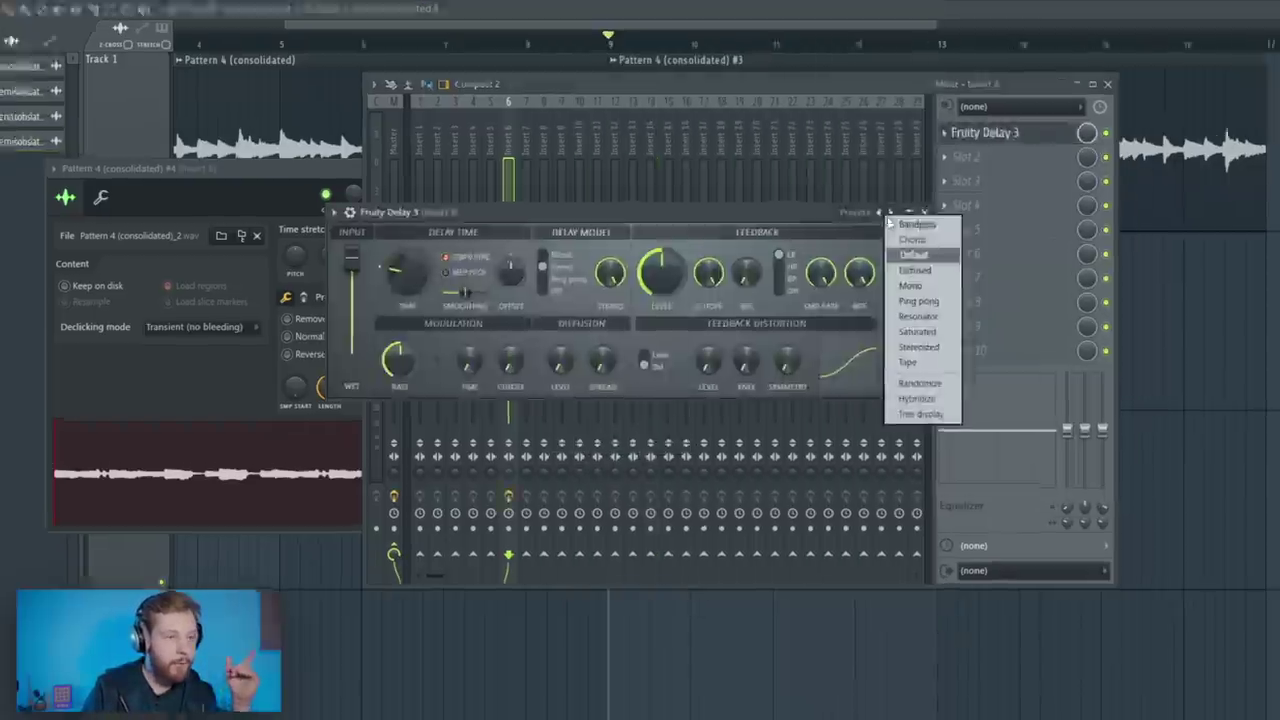
pyautogui.click(1084, 278)
pyautogui.rightClick(298, 238)
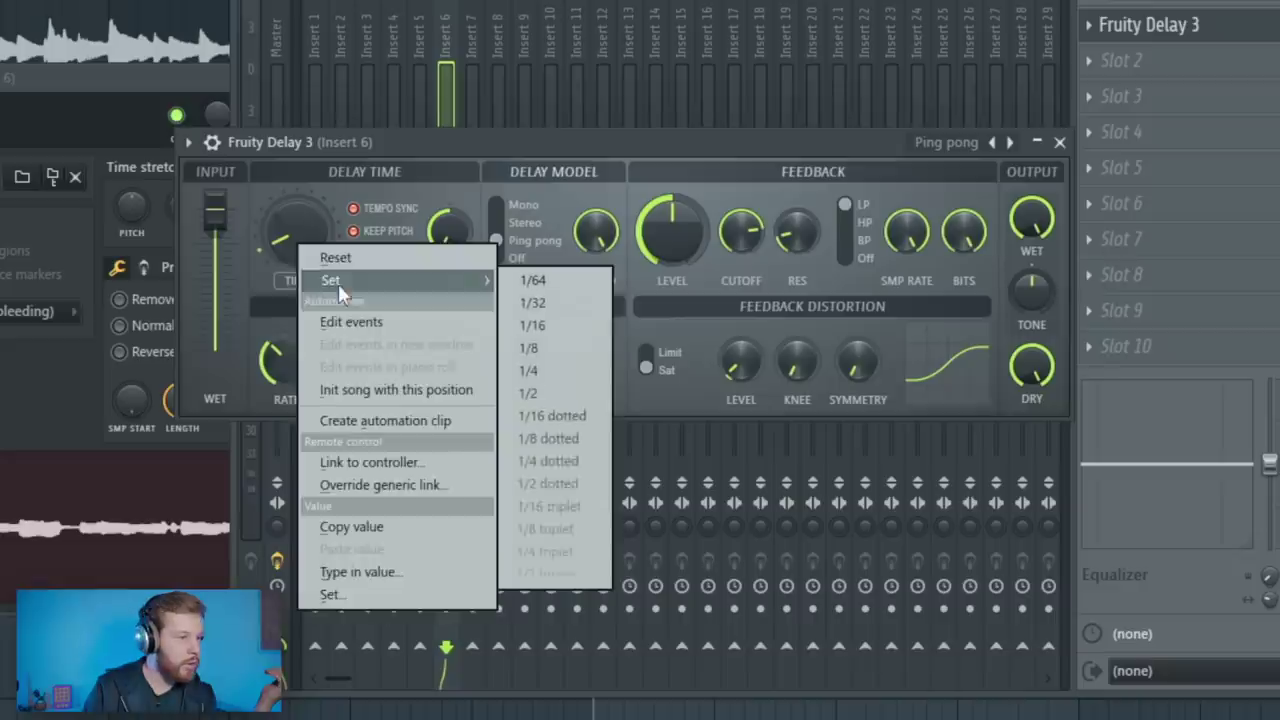
pyautogui.click(568, 345)
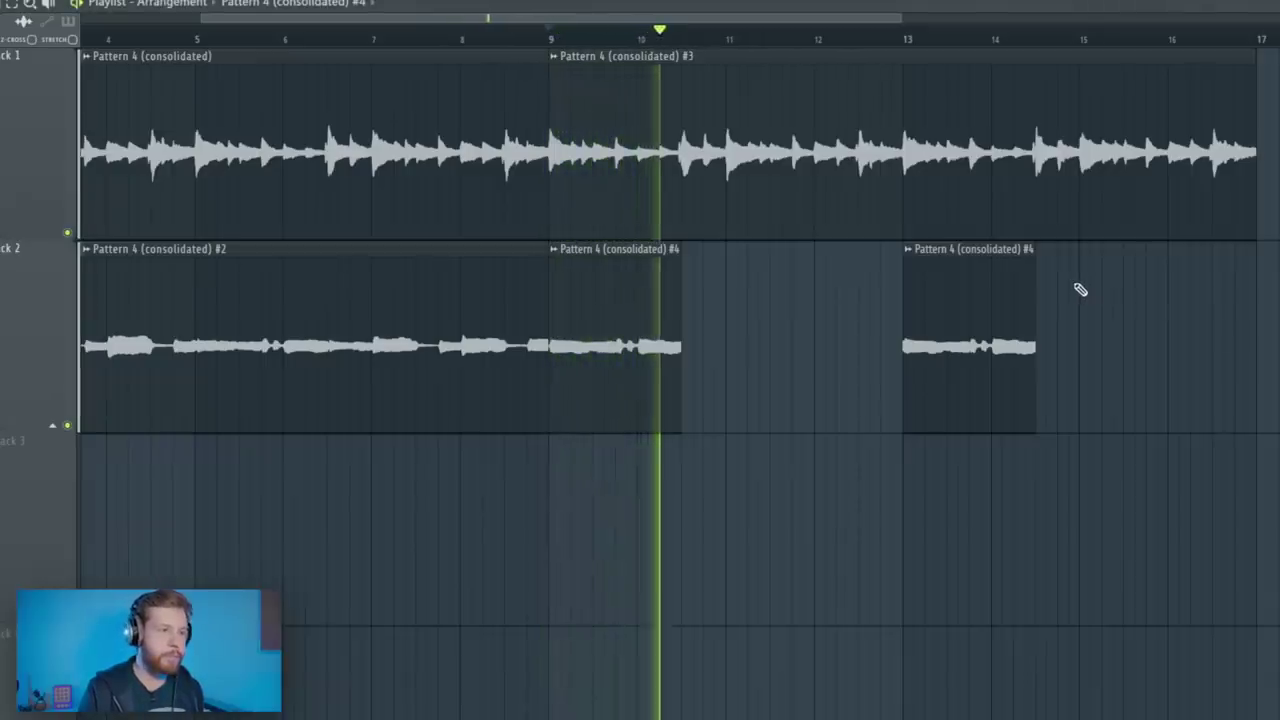
# - Set the delay time of Fruity Delay 3 on insert 6 to 1/4
pyautogui.press('space')
pyautogui.press('F6')
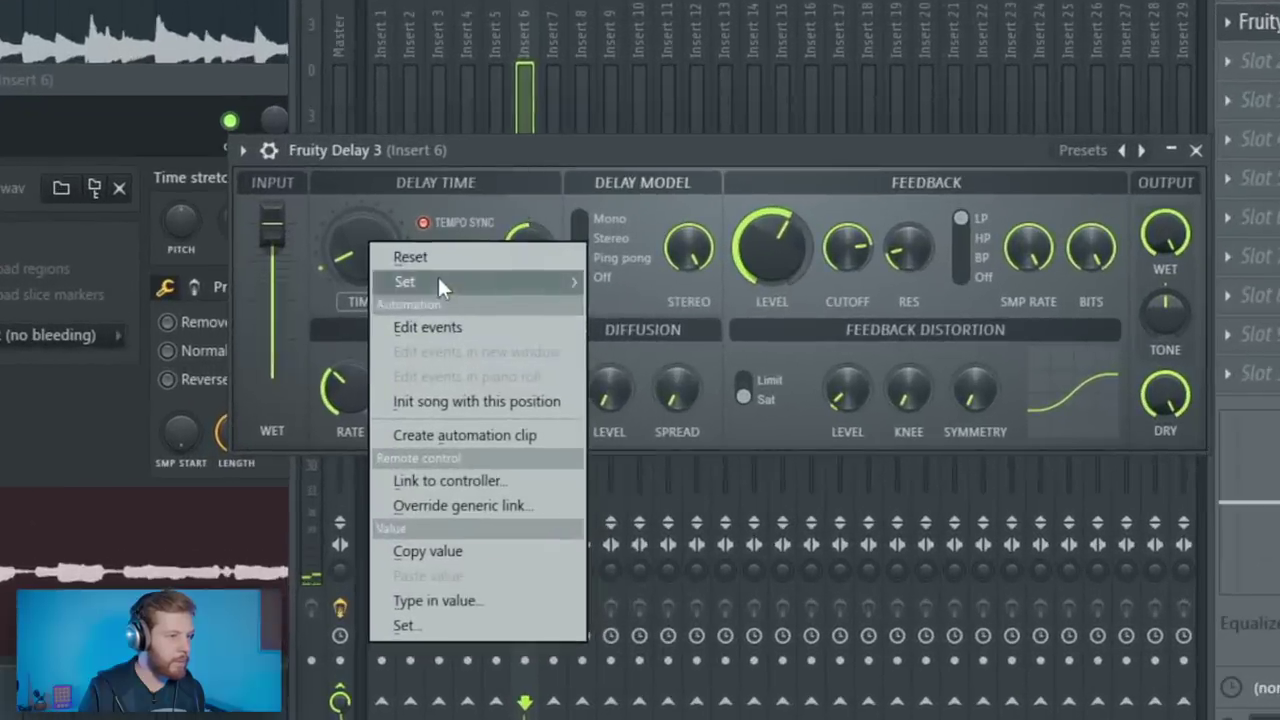
pyautogui.moveTo(437, 283)
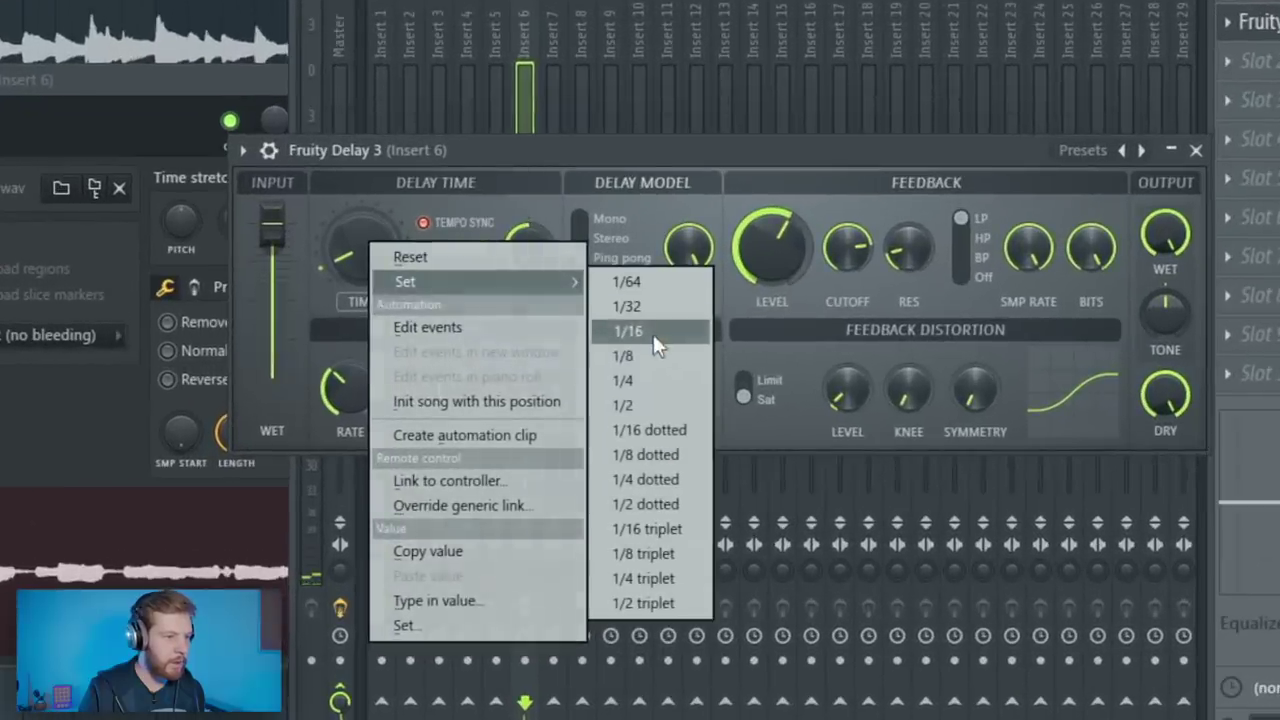
pyautogui.click(645, 380)
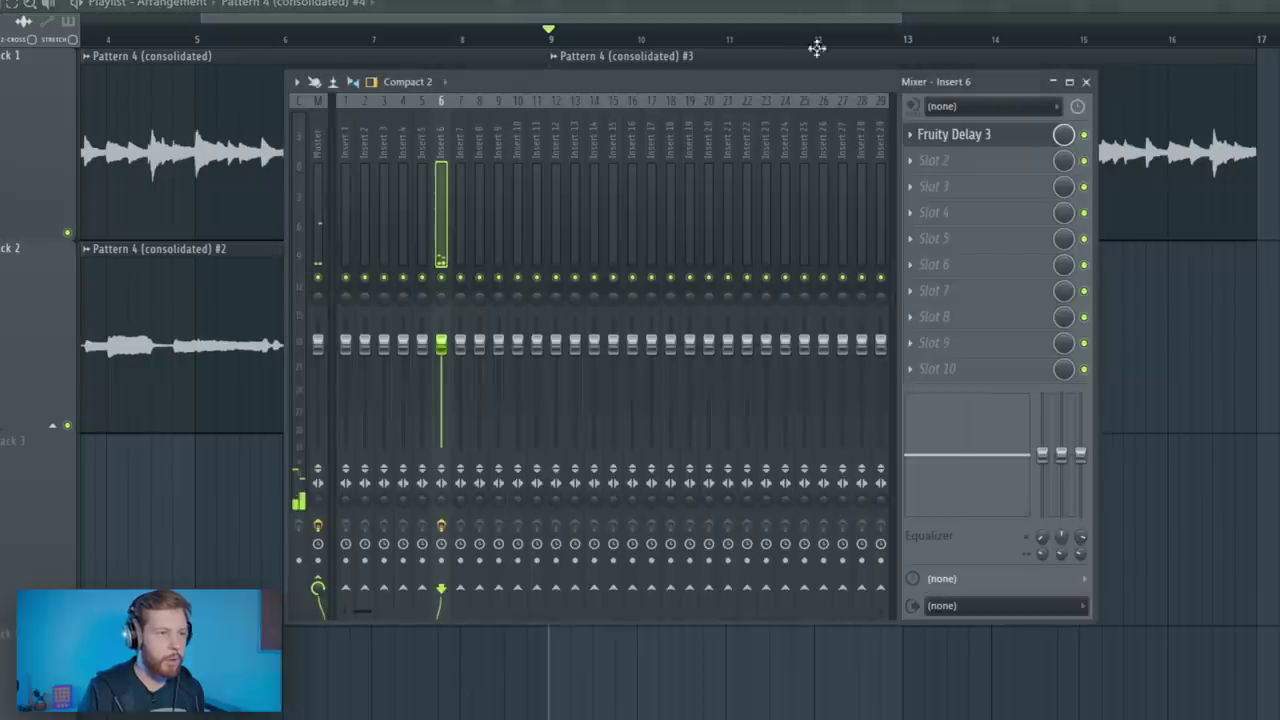
# - Create an automation clip for the output wet level of Fruity Delay 3 on insert 6
pyautogui.click(995, 134)
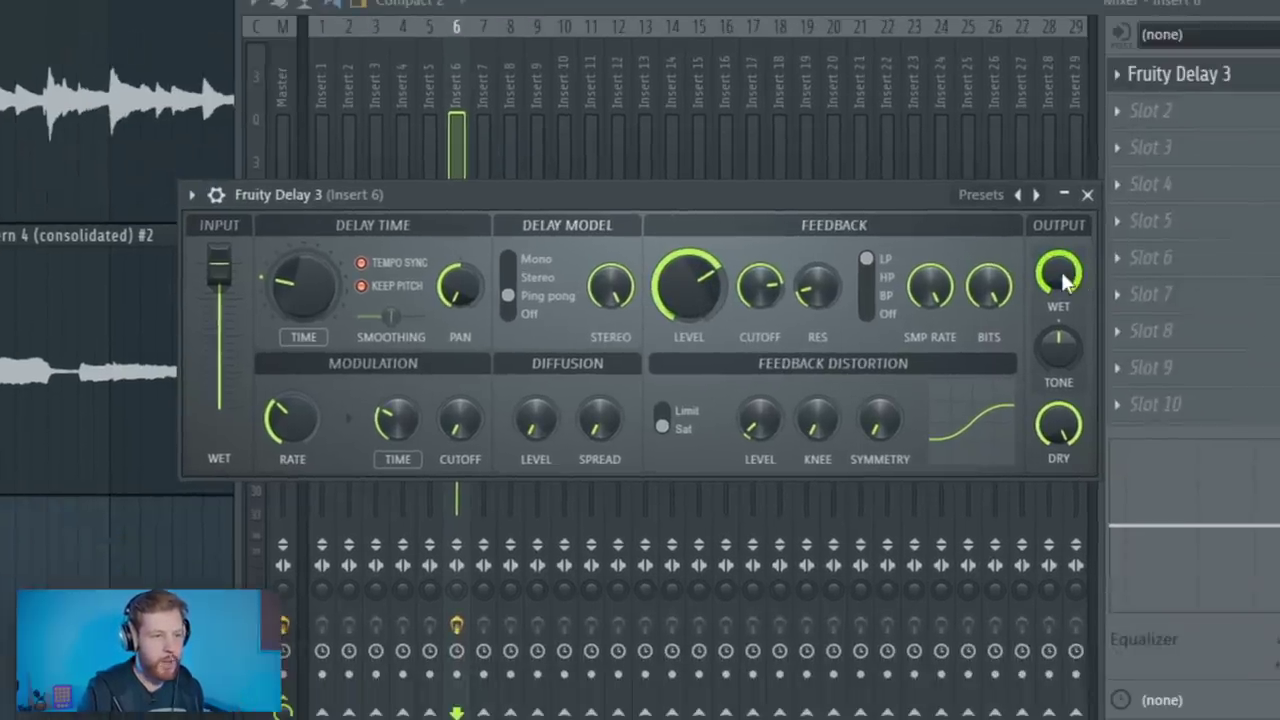
pyautogui.rightClick(1236, 413)
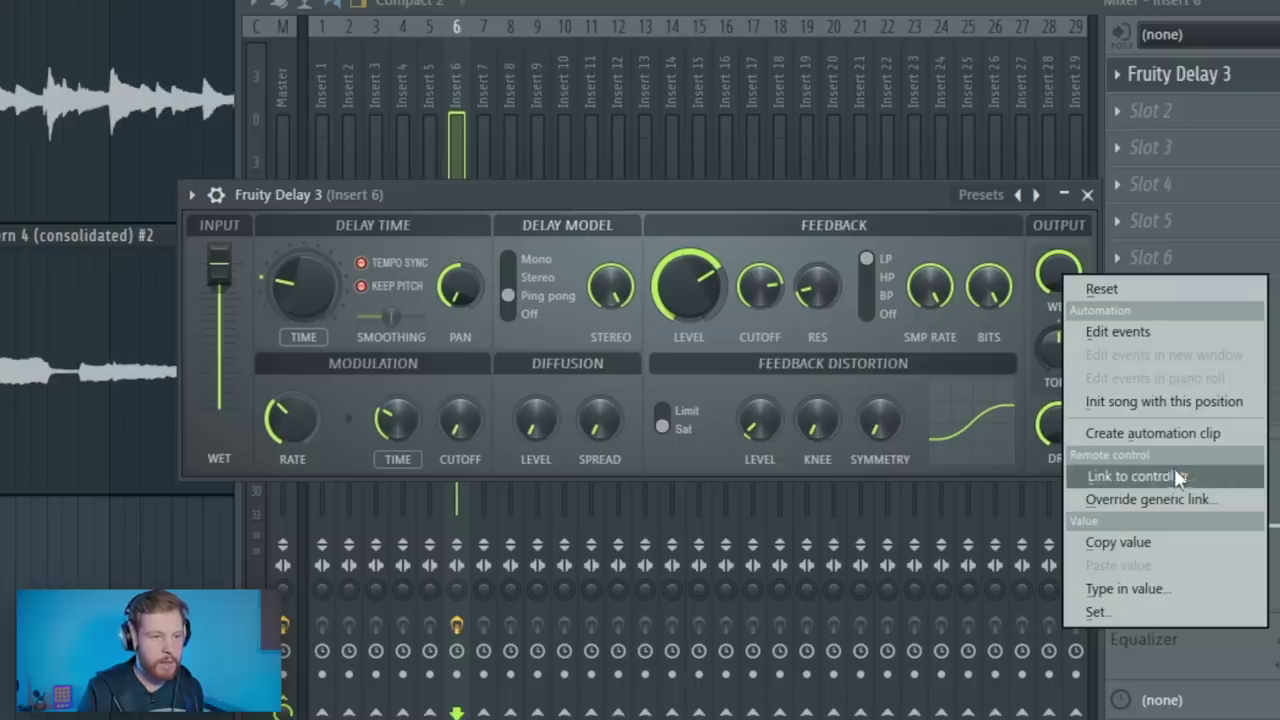
pyautogui.click(1150, 433)
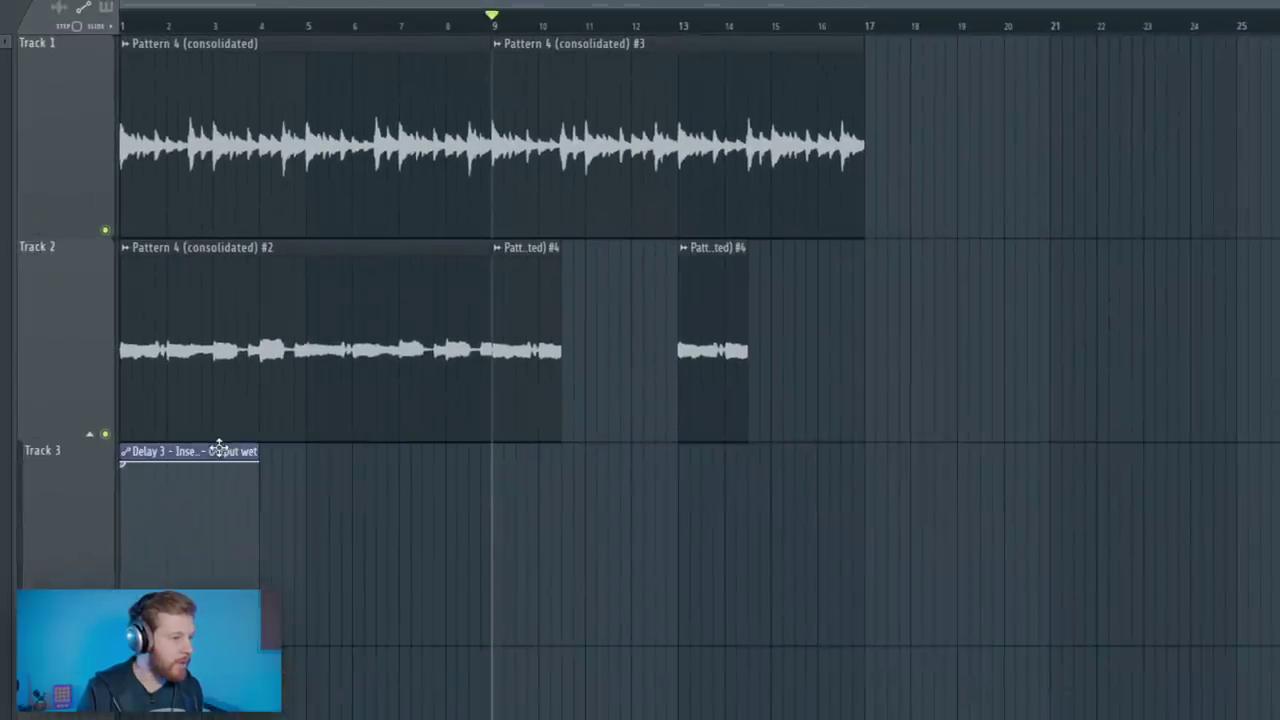
# - Start the wet automation at bar 9, shape it from zero to full by the middle of bar 10, and duplicate it at bar 13
pyautogui.moveTo(219, 447); pyautogui.dragTo(585, 468)
pyautogui.scroll(4, 503, 485)
pyautogui.moveTo(500, 463); pyautogui.dragTo(501, 635)
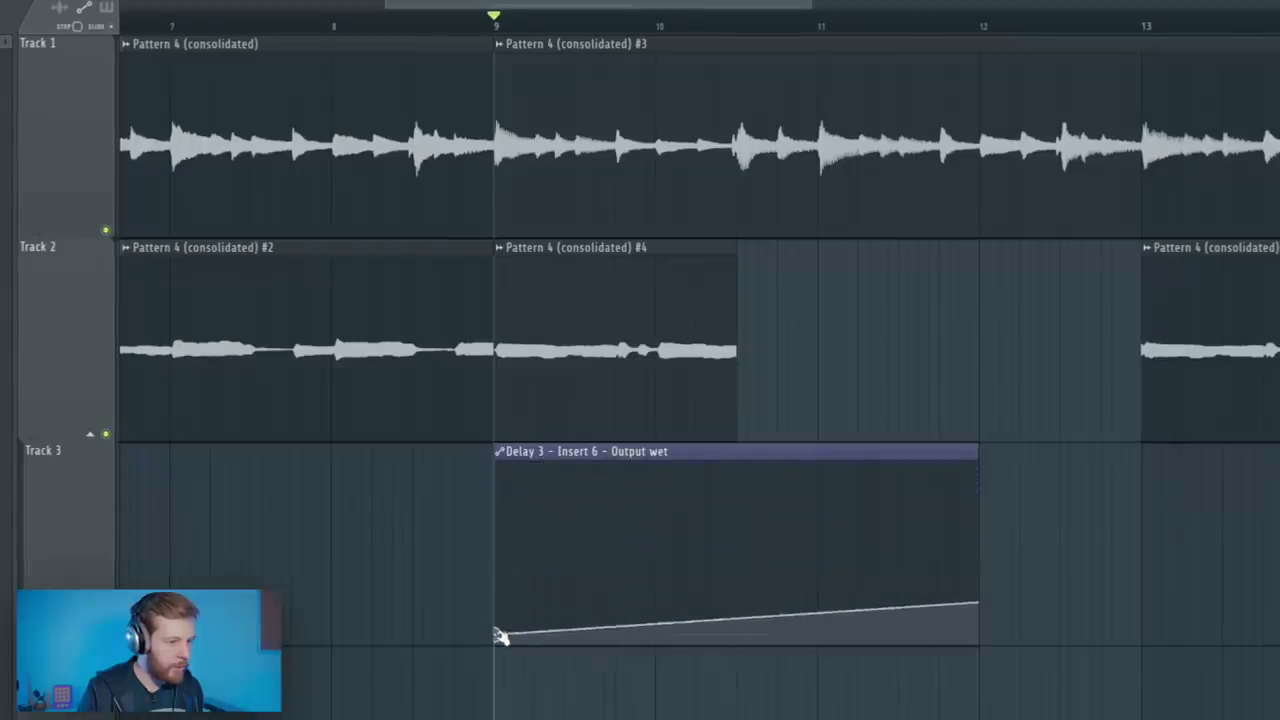
pyautogui.moveTo(688, 603); pyautogui.dragTo(740, 463)
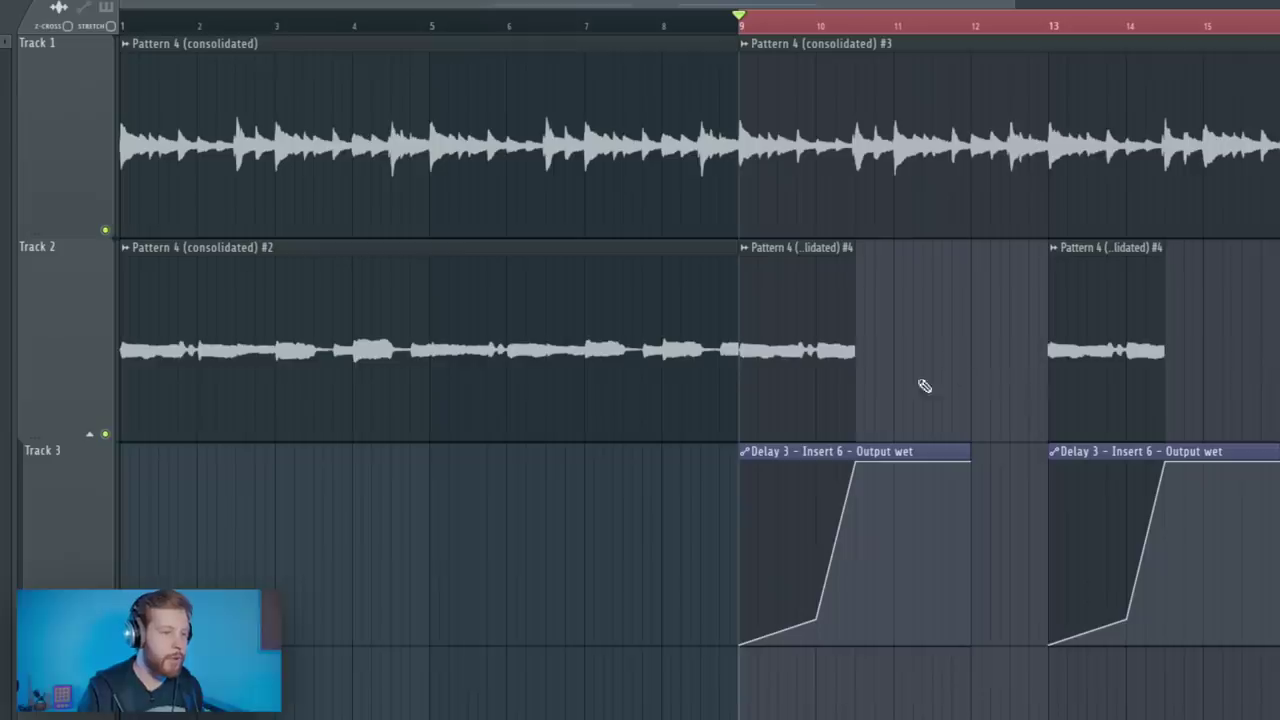
# - Mark the whole arrangement from bar 1 to bar 17 as the playback range and clear the clip selection
pyautogui.scroll(-2, 1000, 390)
pyautogui.scroll(-1, 441, 57)
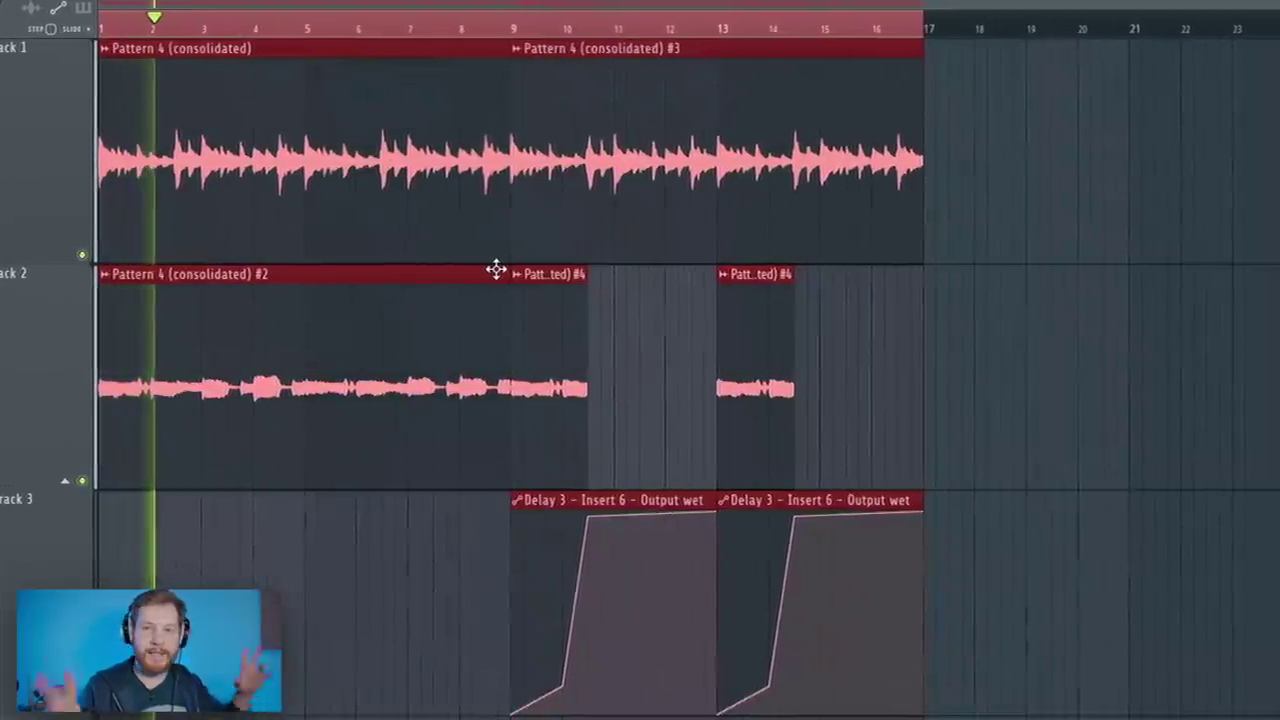
pyautogui.keyDown('ctrl'); pyautogui.click(680, 437); pyautogui.keyUp('ctrl')
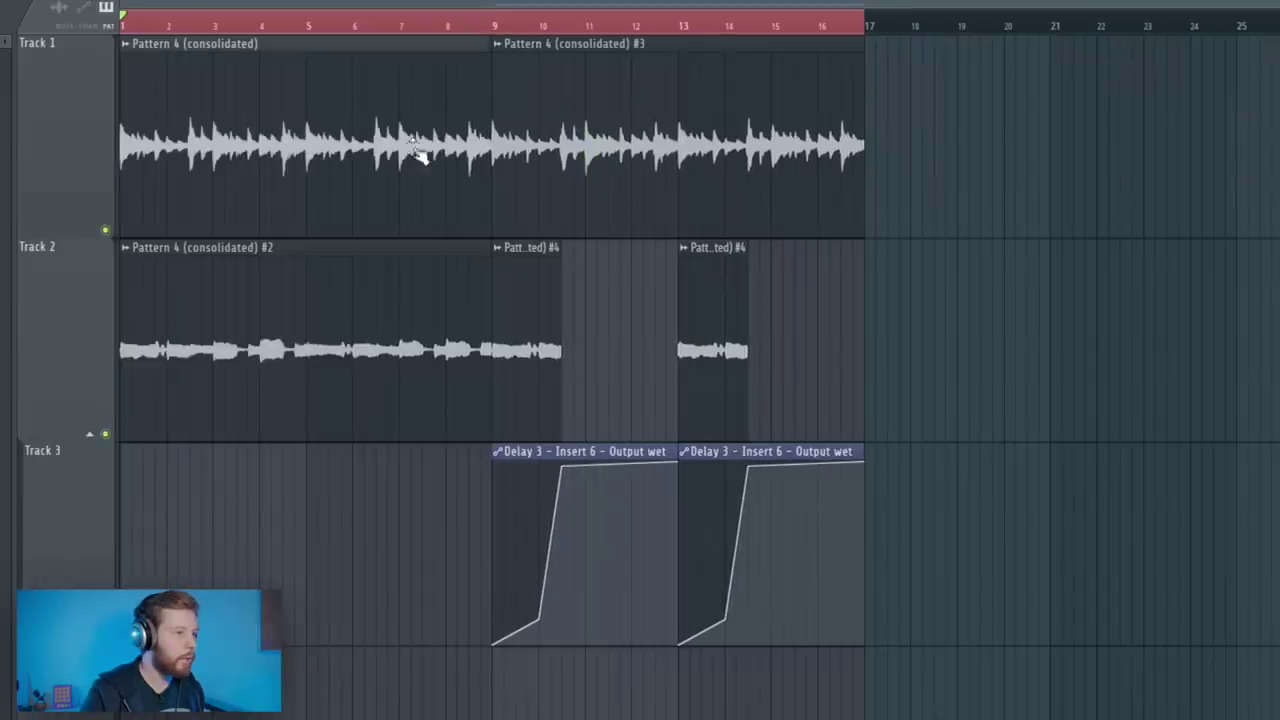
# - Route the piano clips to mixer insert 7 and the first flute clip to insert 5
pyautogui.doubleClick(417, 152)
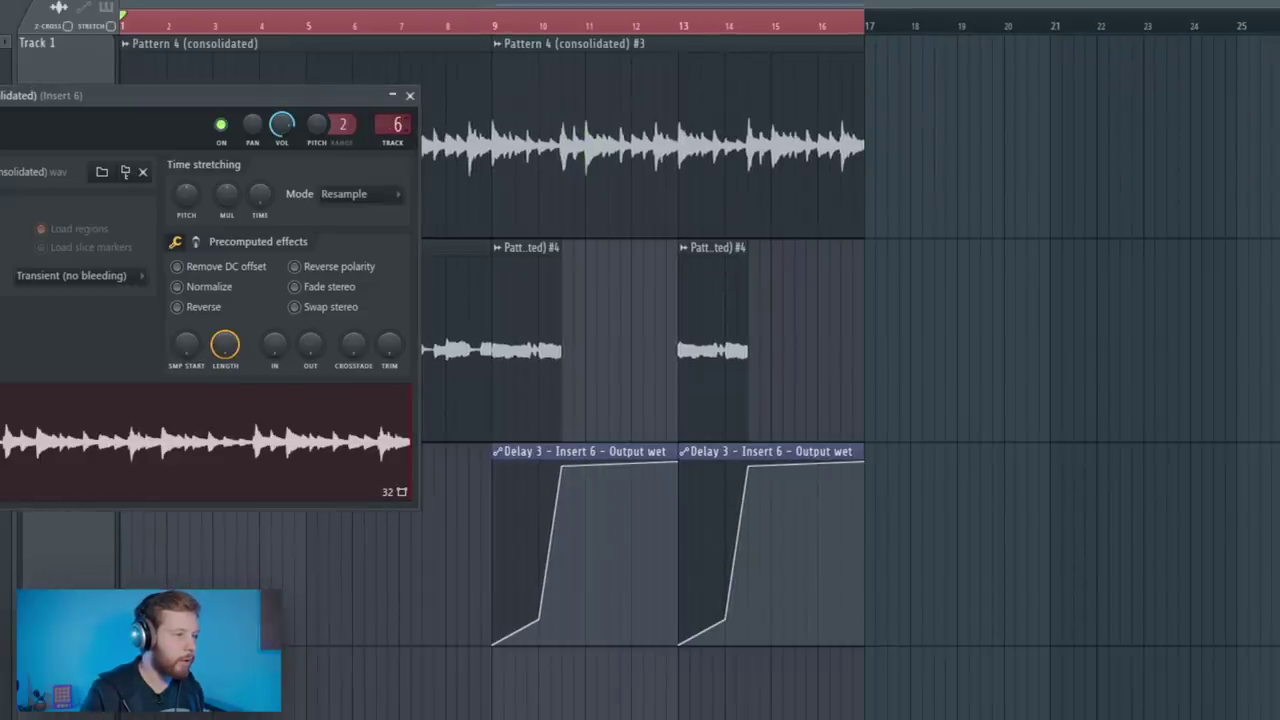
pyautogui.doubleClick(574, 114)
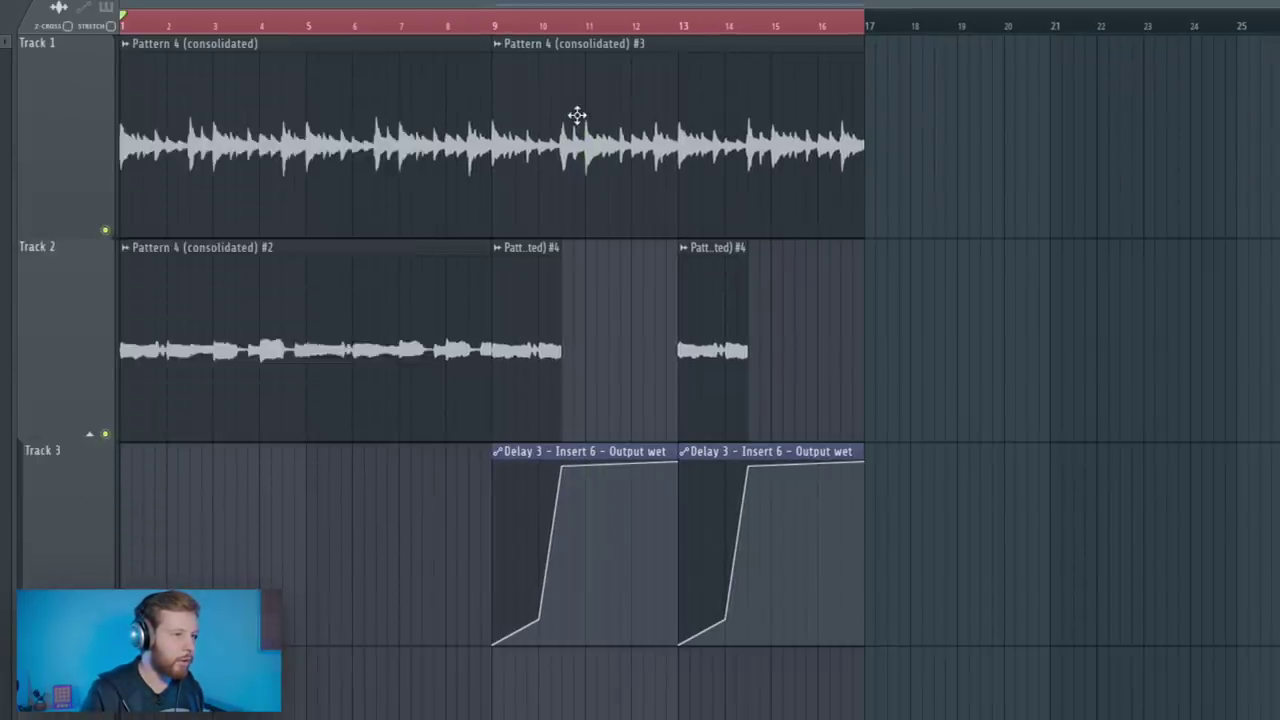
pyautogui.press('Escape')
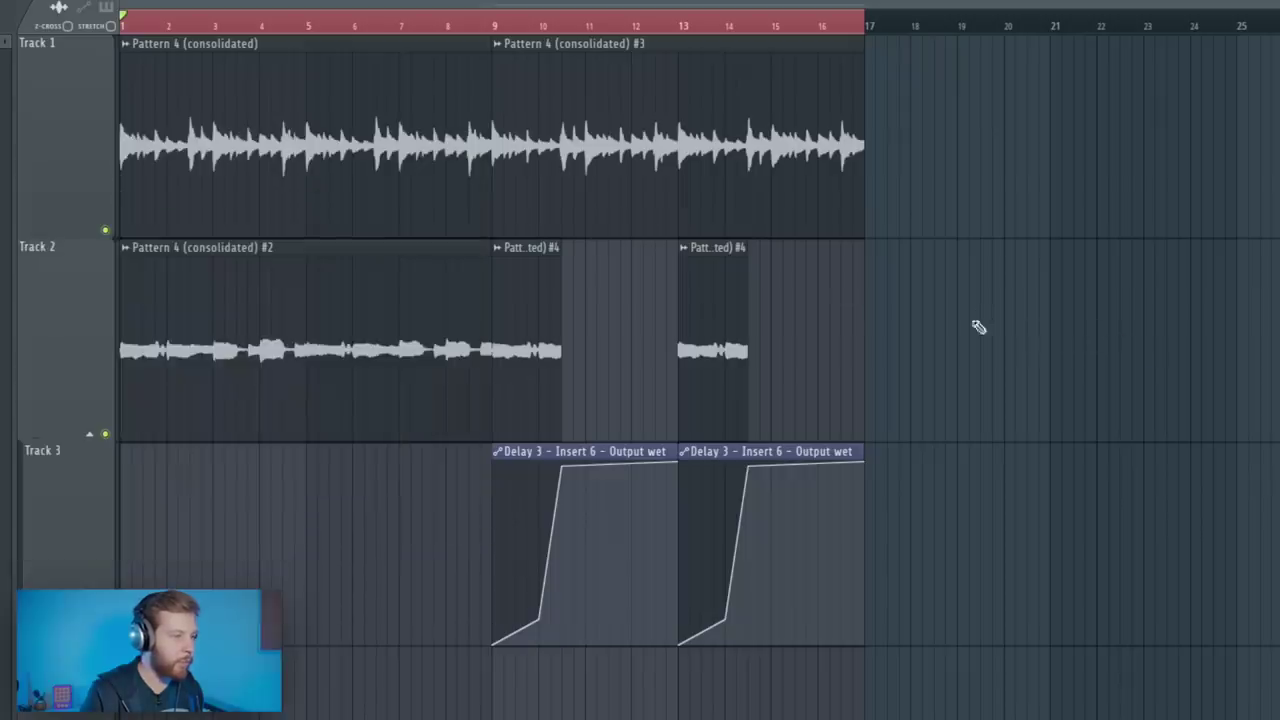
pyautogui.doubleClick(363, 326)
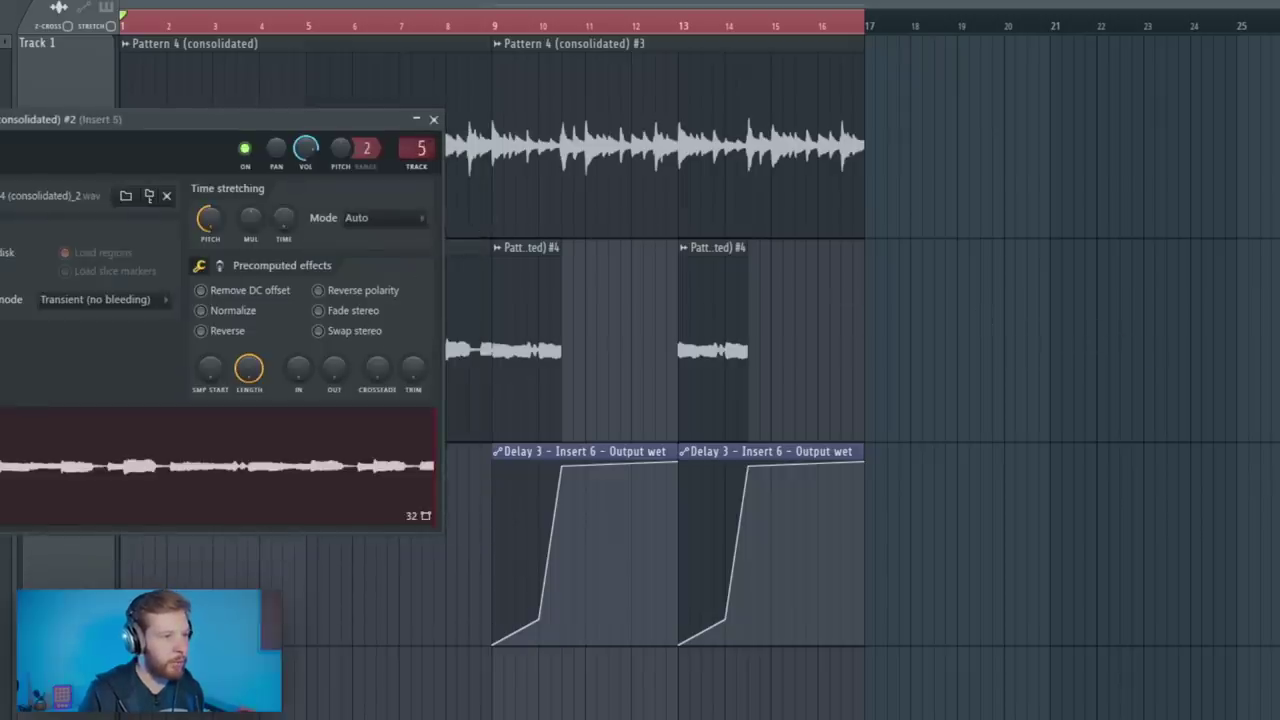
pyautogui.press('Escape')
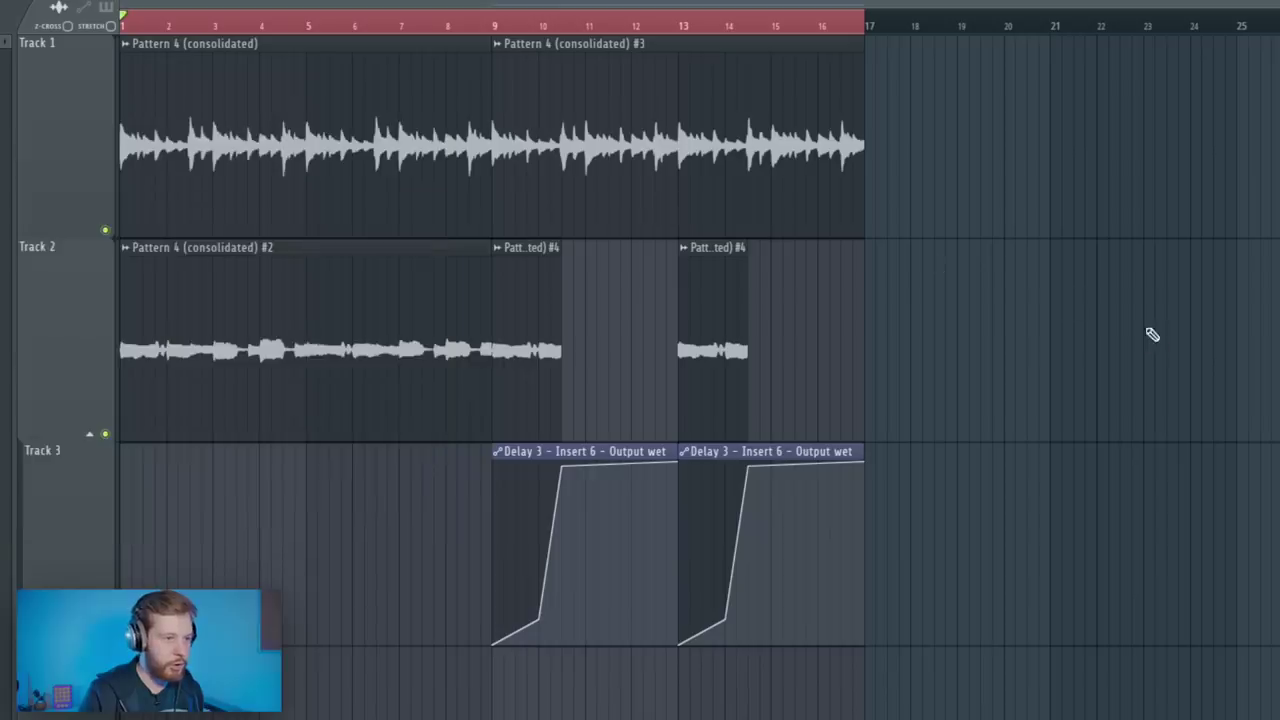
pyautogui.moveTo(910, 360); pyautogui.dragTo(636, 409)
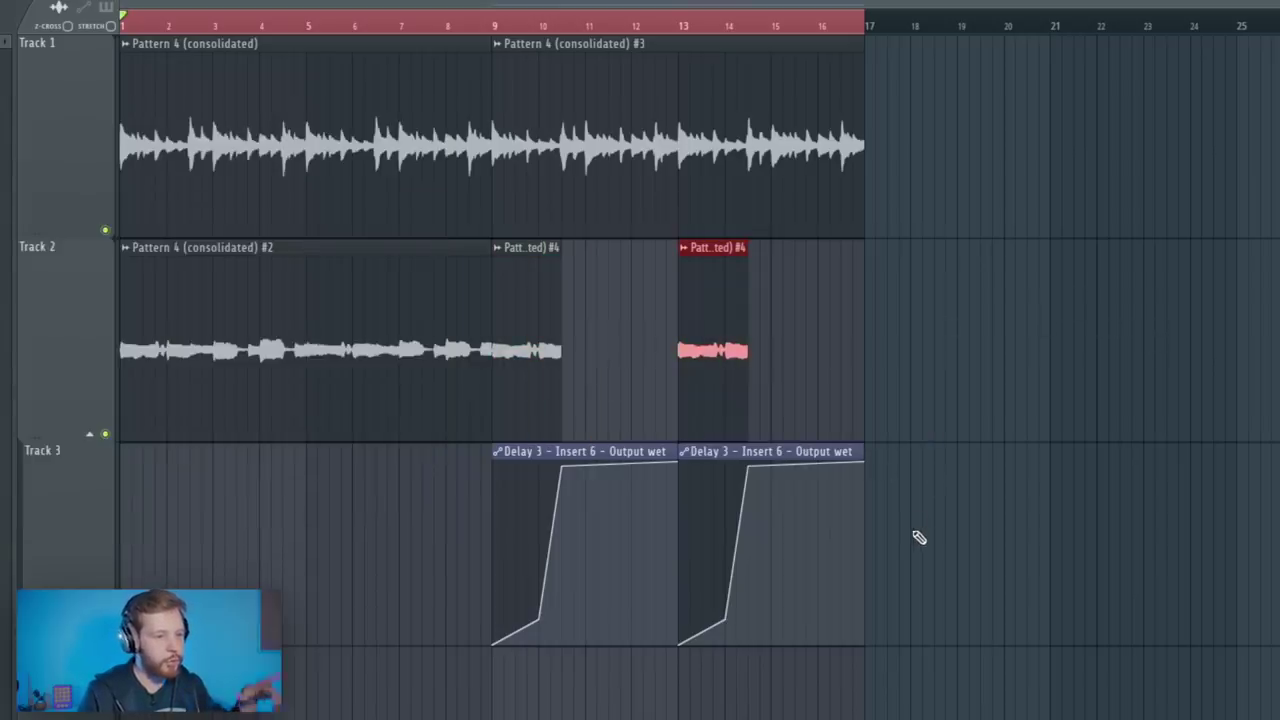
# - Load Fruity Reeverb 2 and Fruity parametric EQ 2 on insert 5, using the 30Hz + 18kHz cut preset with a raised low cut
pyautogui.press('F9')
pyautogui.press('space')
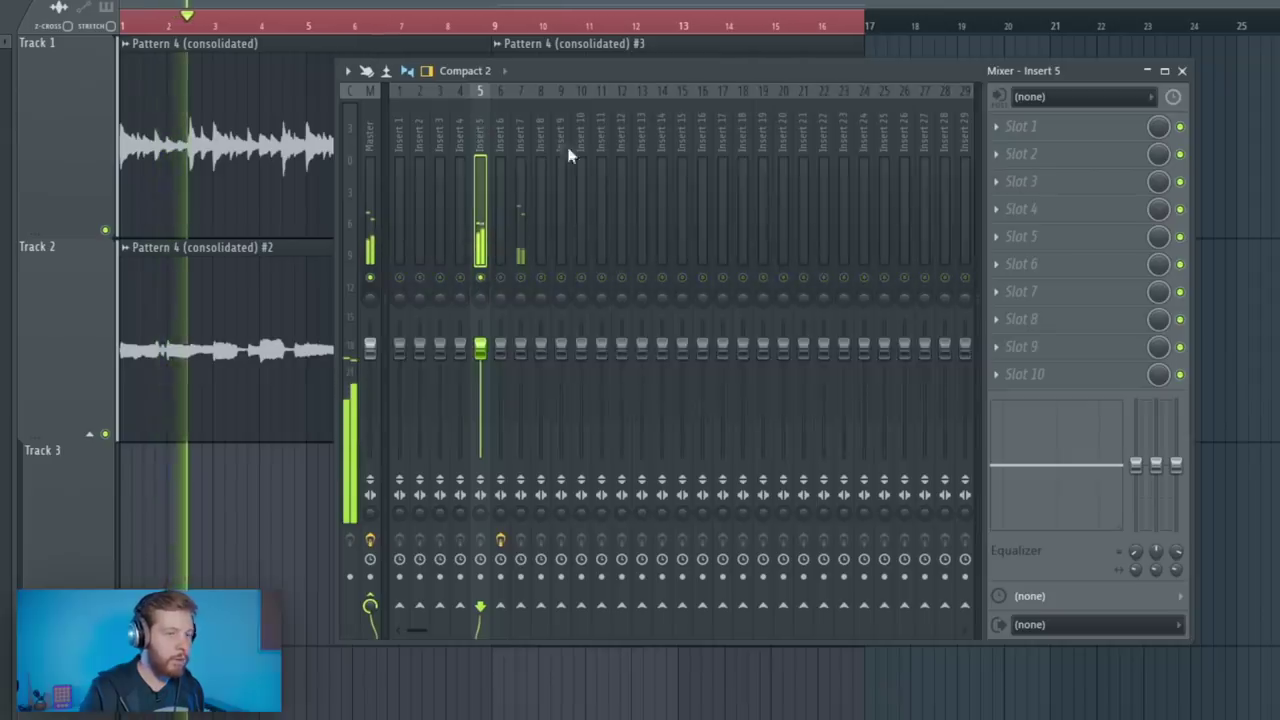
pyautogui.click(1033, 134)
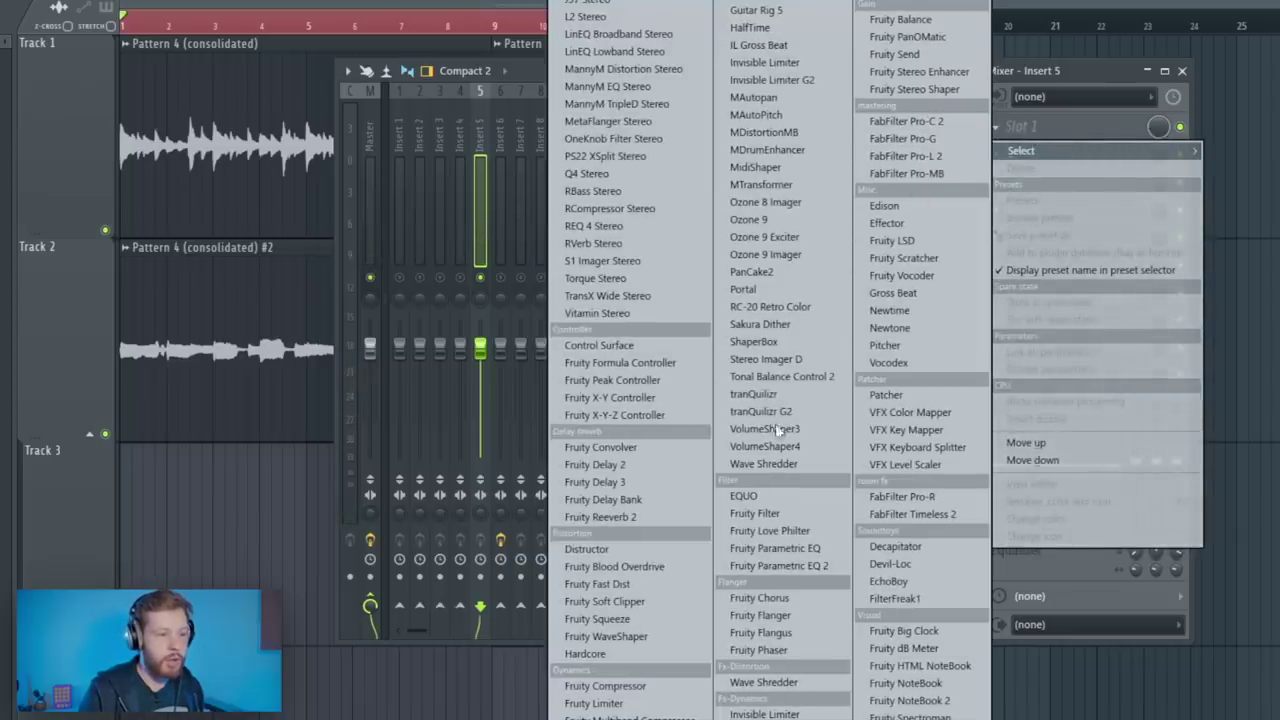
pyautogui.click(662, 518)
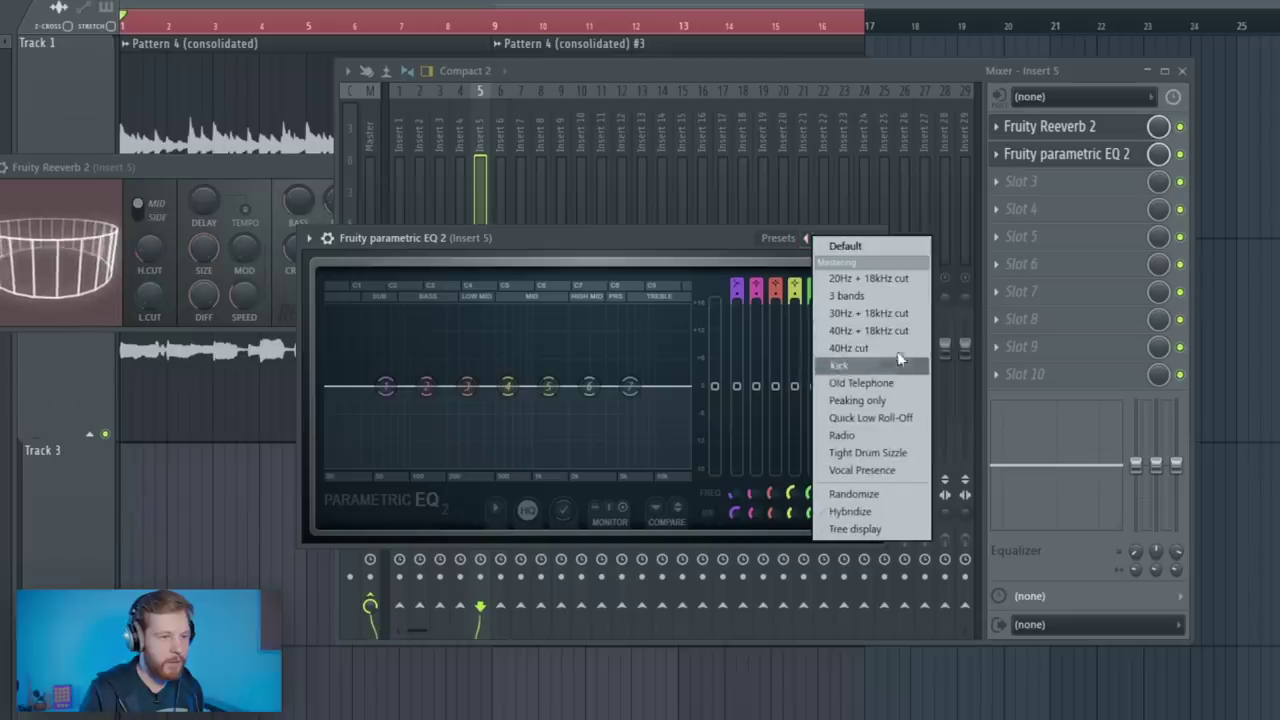
pyautogui.click(862, 313)
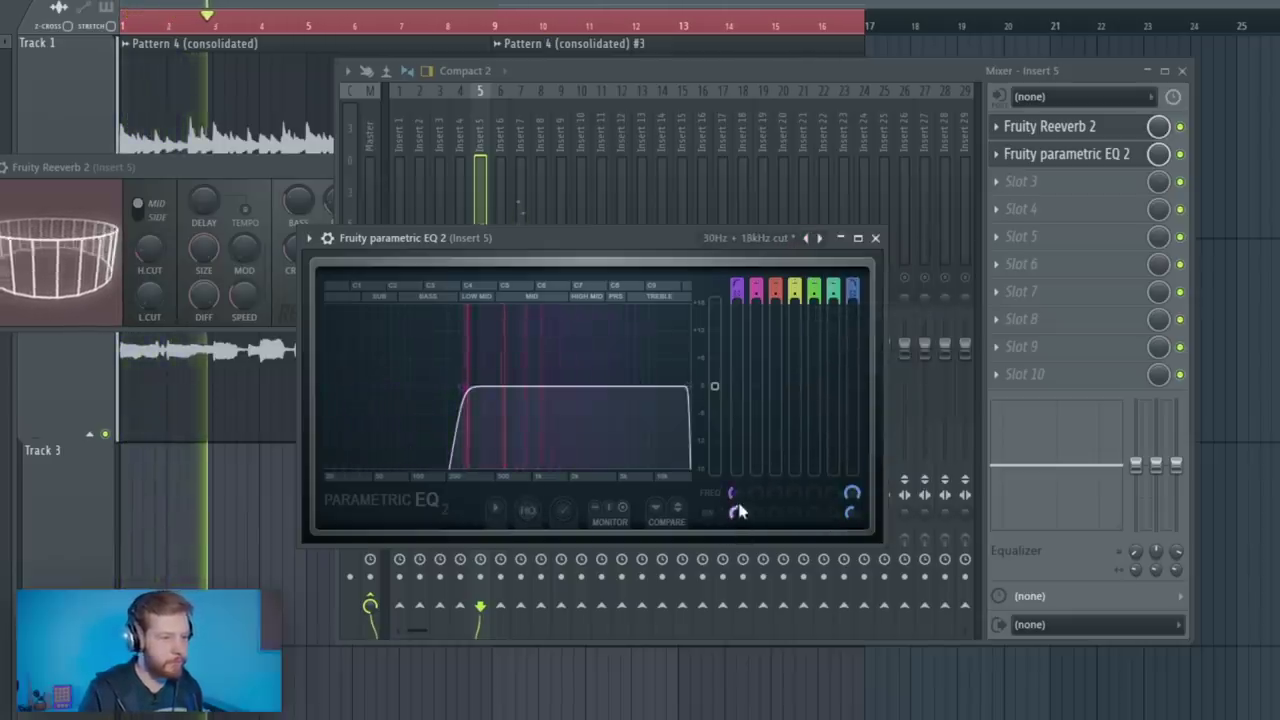
# - Load Fruity parametric EQ 2 on insert 7 with the 30Hz + 18kHz cut preset, raise its low cut, and unsolo the insert
pyautogui.click(1044, 132)
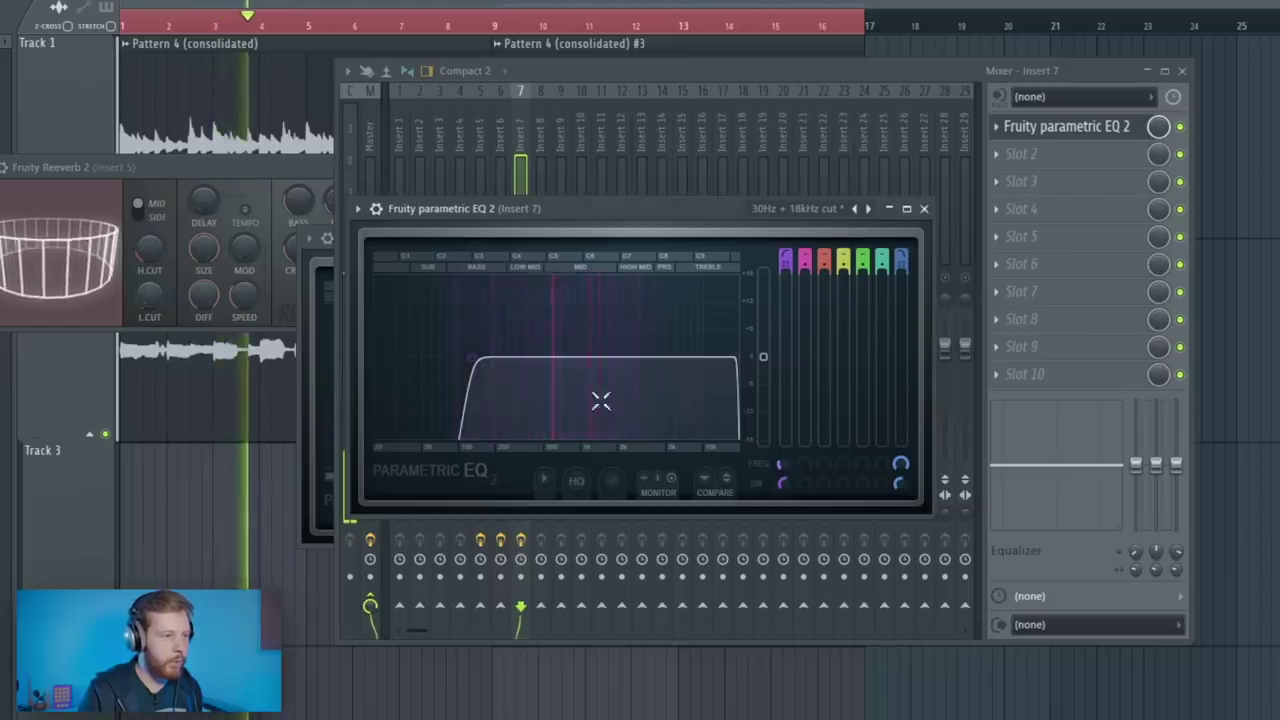
pyautogui.press('space')
pyautogui.click(520, 134)
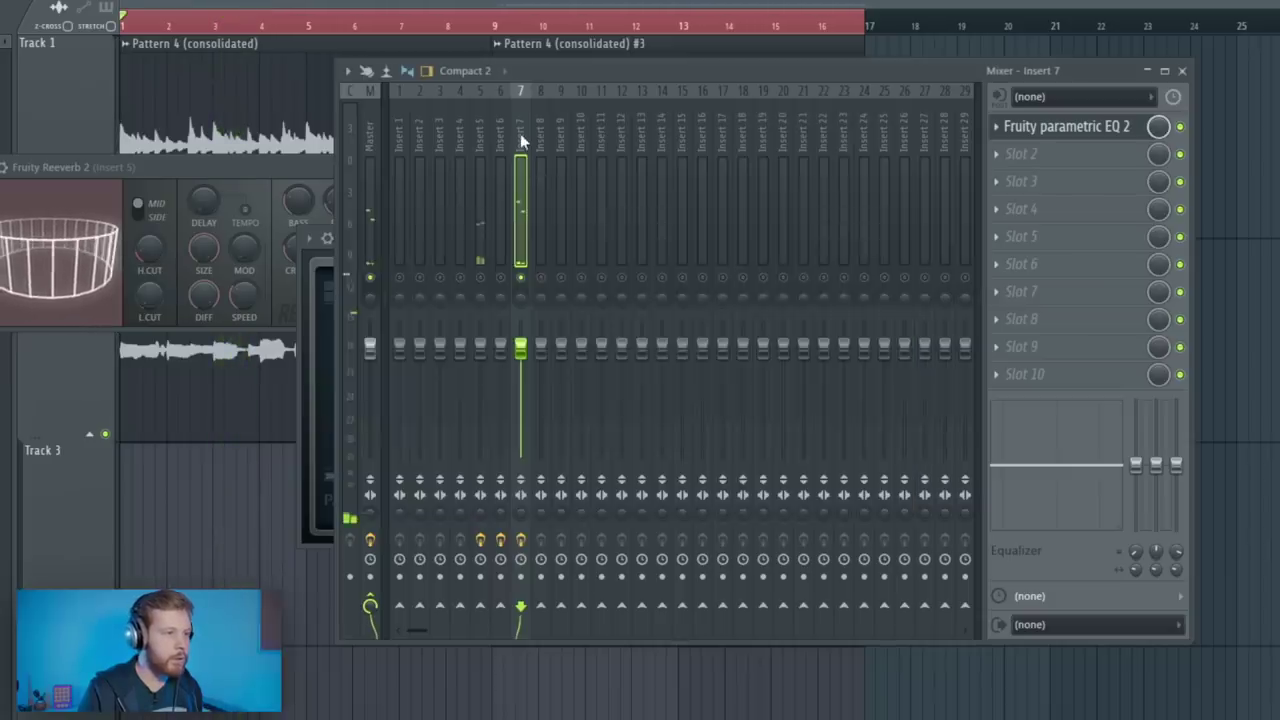
pyautogui.rightClick(521, 278)
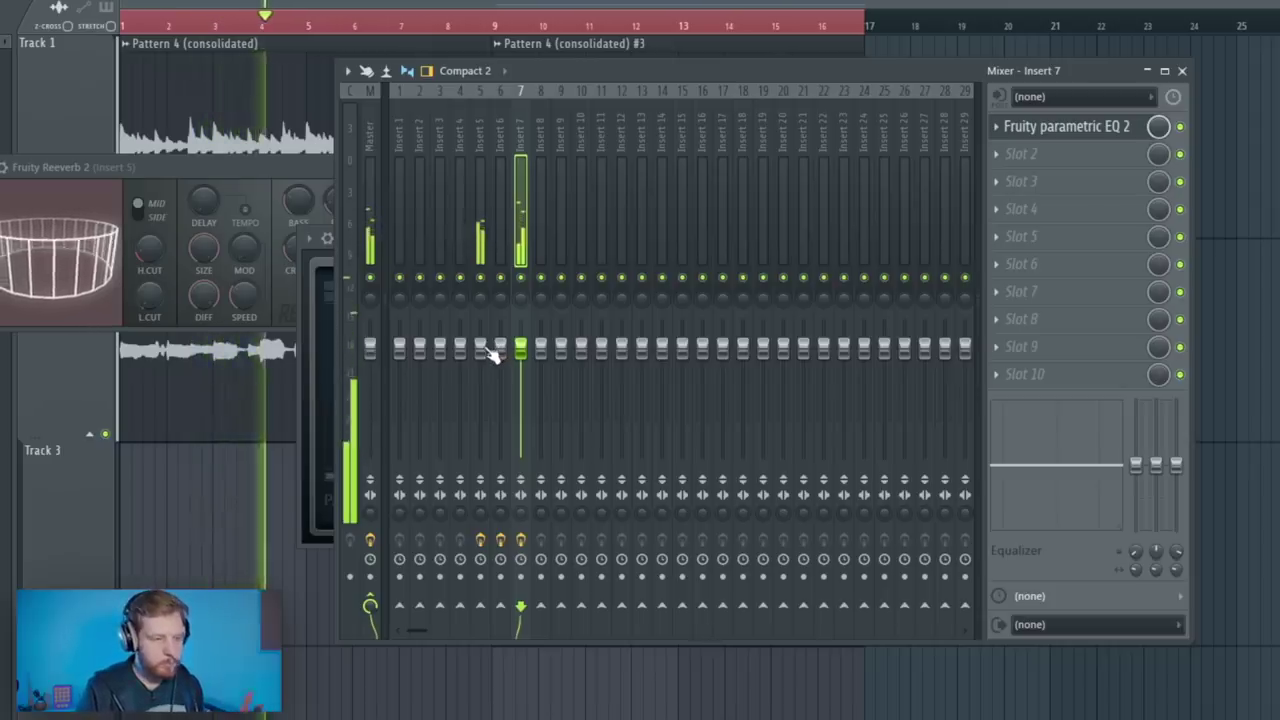
# - Audition the second half from bar 9 and lower the fader of mixer insert 6
pyautogui.press('F12')
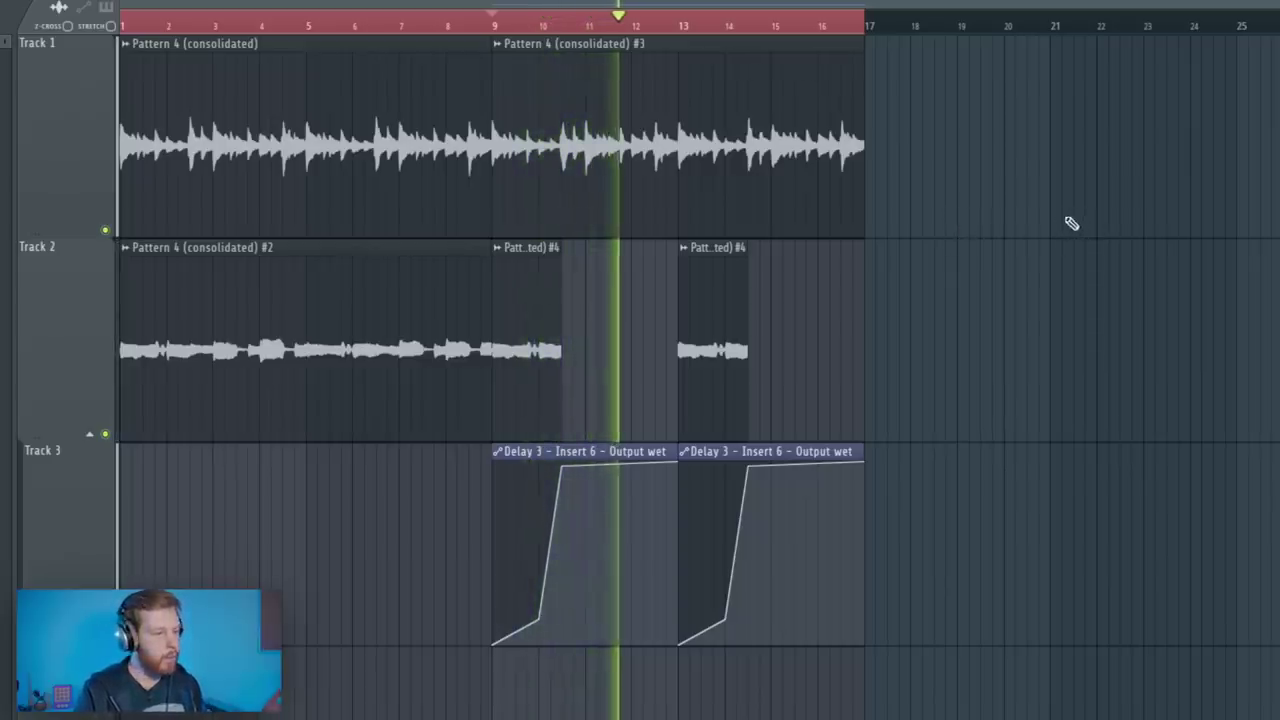
pyautogui.press('space')
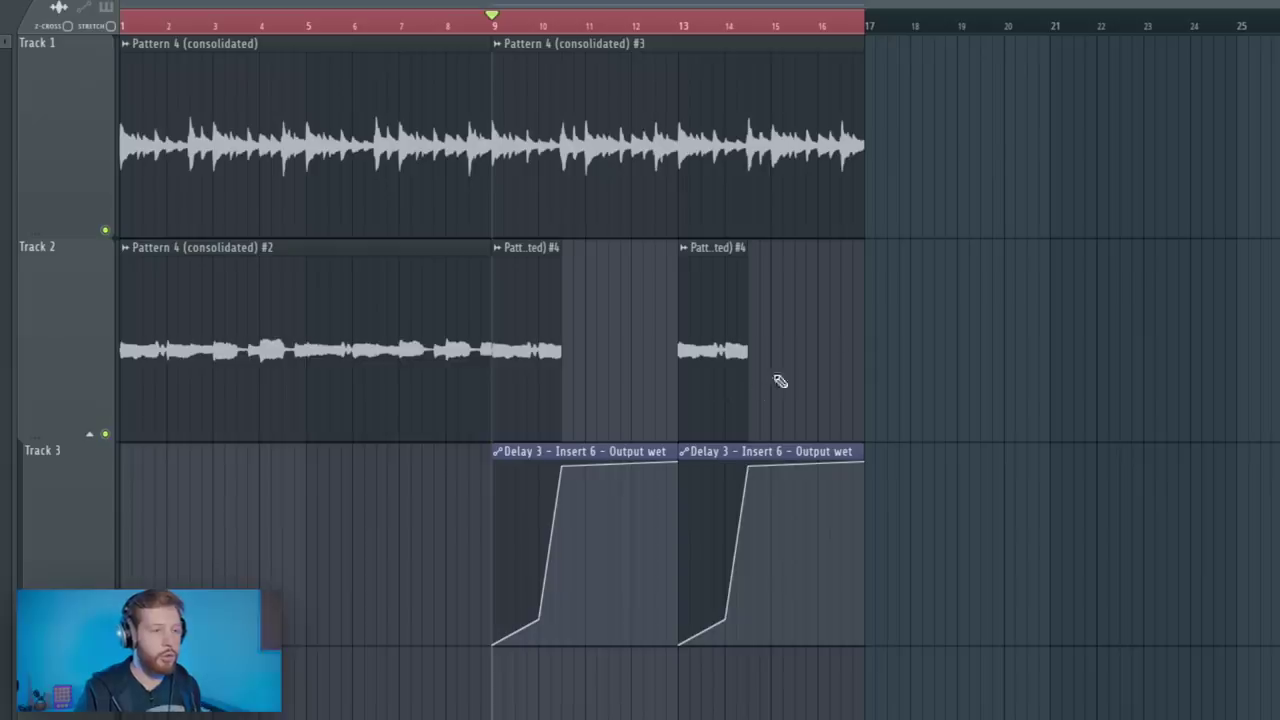
pyautogui.press('F9')
pyautogui.press('F9')
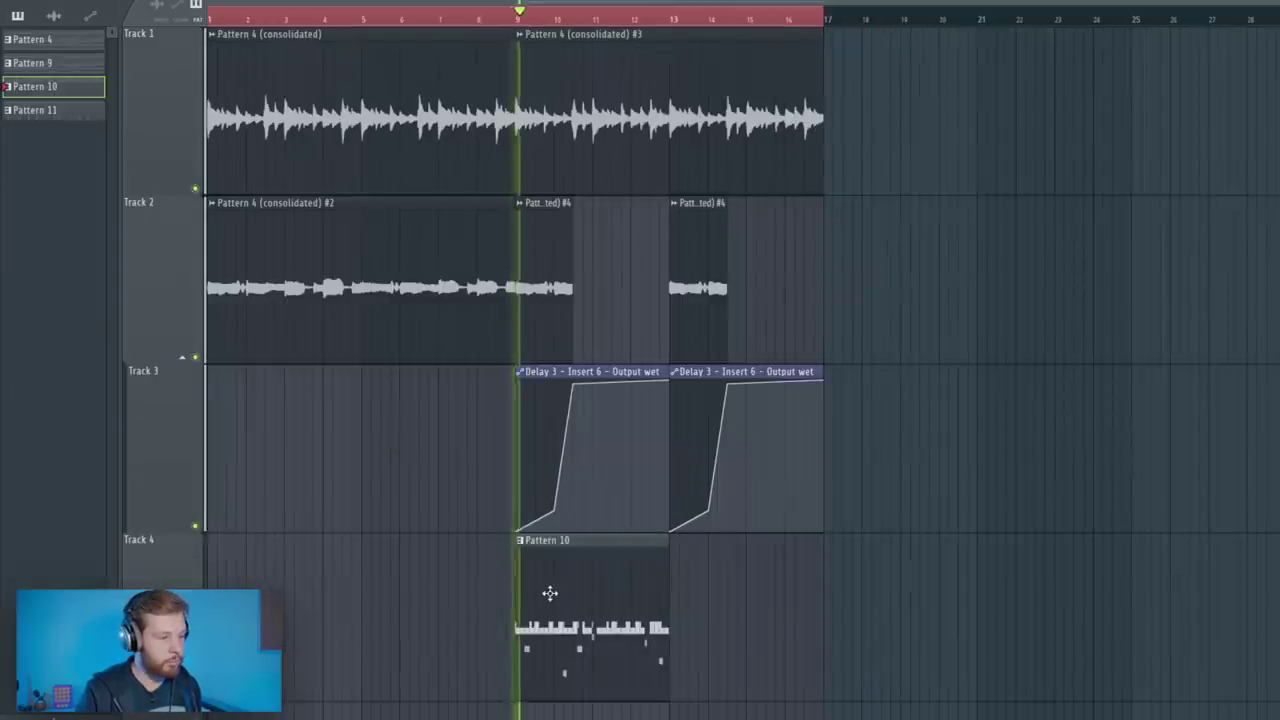
# - Duplicate the Pattern 10 clip on Track 4 at bar 13 and place Pattern 11 on Track 5 at bar 9
pyautogui.moveTo(549, 592)
pyautogui.mouseDown()
pyautogui.moveTo(728, 609)
pyautogui.moveTo(691, 596)
pyautogui.mouseUp()
pyautogui.click(55, 111)
pyautogui.scroll(-5, 437, 451)
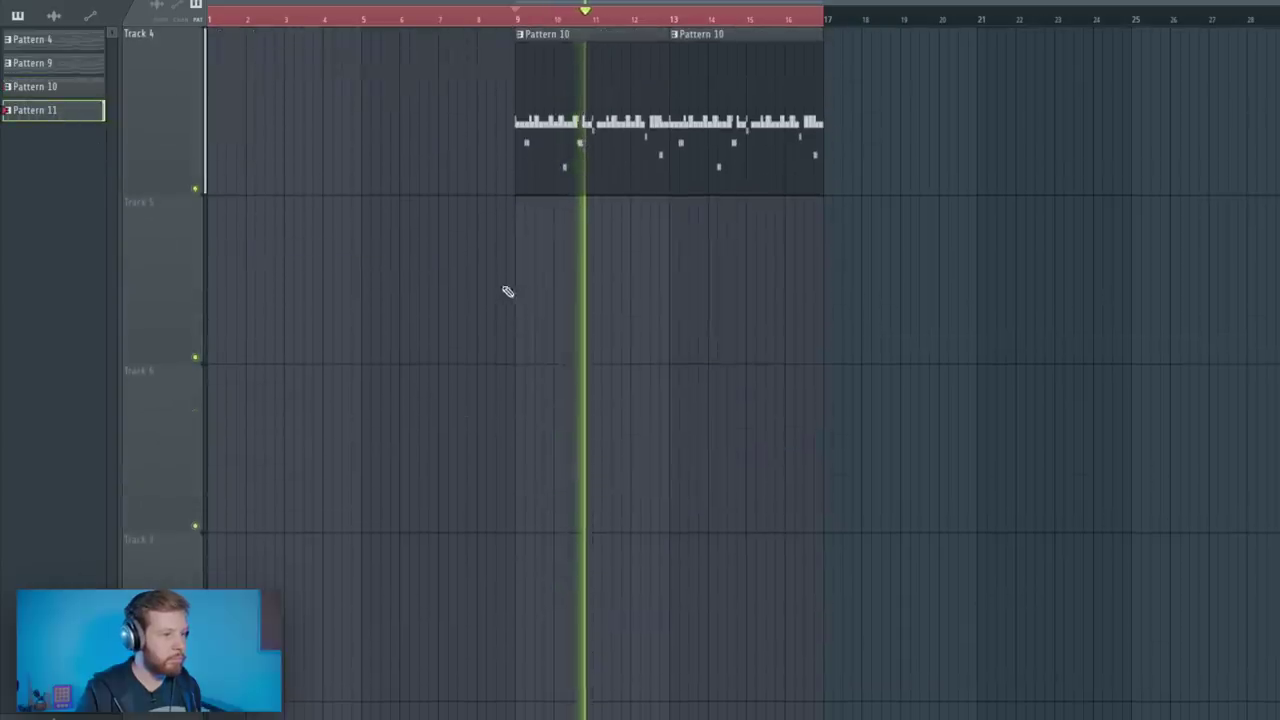
pyautogui.click(530, 284)
pyautogui.scroll(5, 866, 157)
# - Raise the faders of mixer inserts 5 and 7 slightly and select insert 9
pyautogui.press('F9')
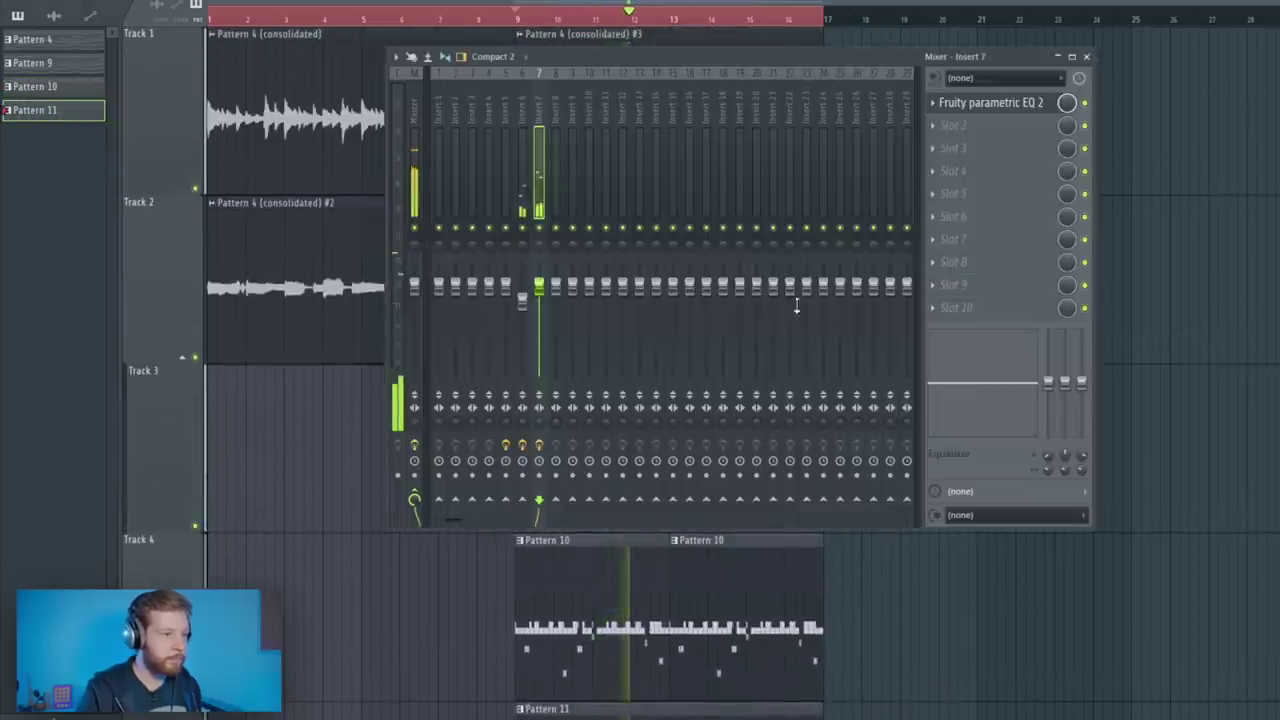
pyautogui.press('F6')
pyautogui.click(562, 160)
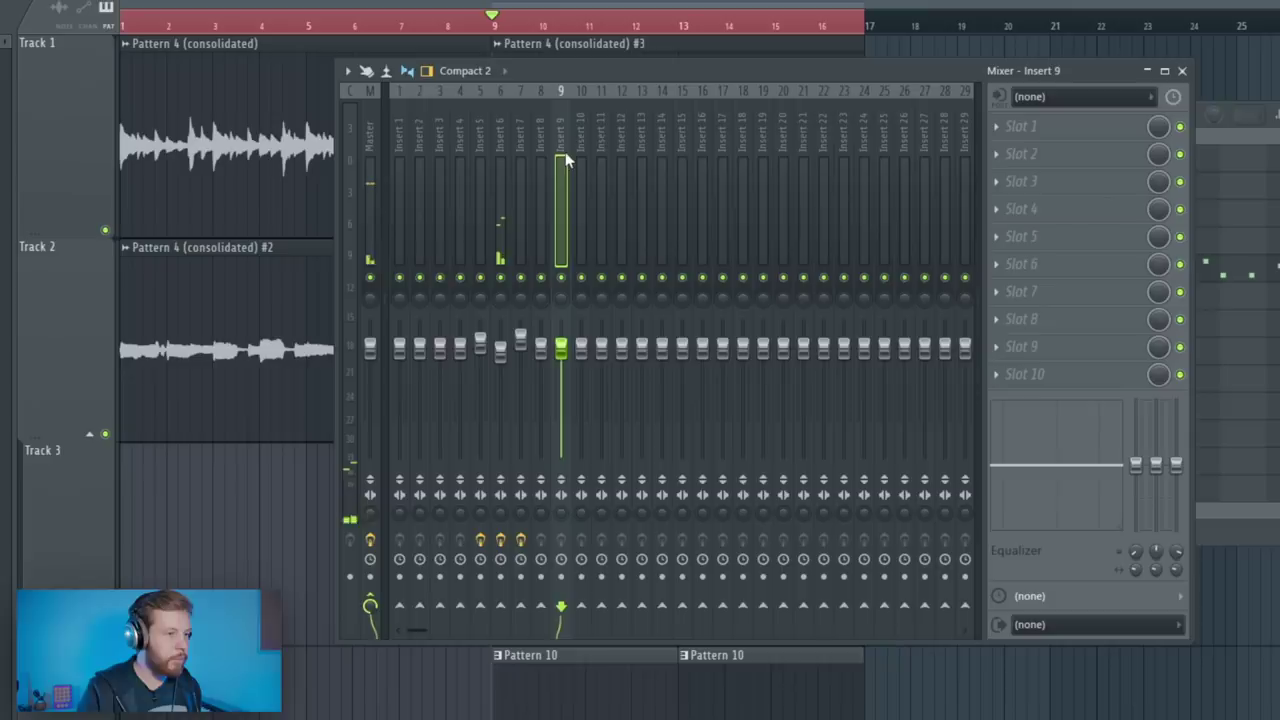
# - Split the drum pattern by channel and stack the resulting patterns, kick through Pattern 18, on Tracks 4 to 12 at bar 9
pyautogui.click(1205, 100)
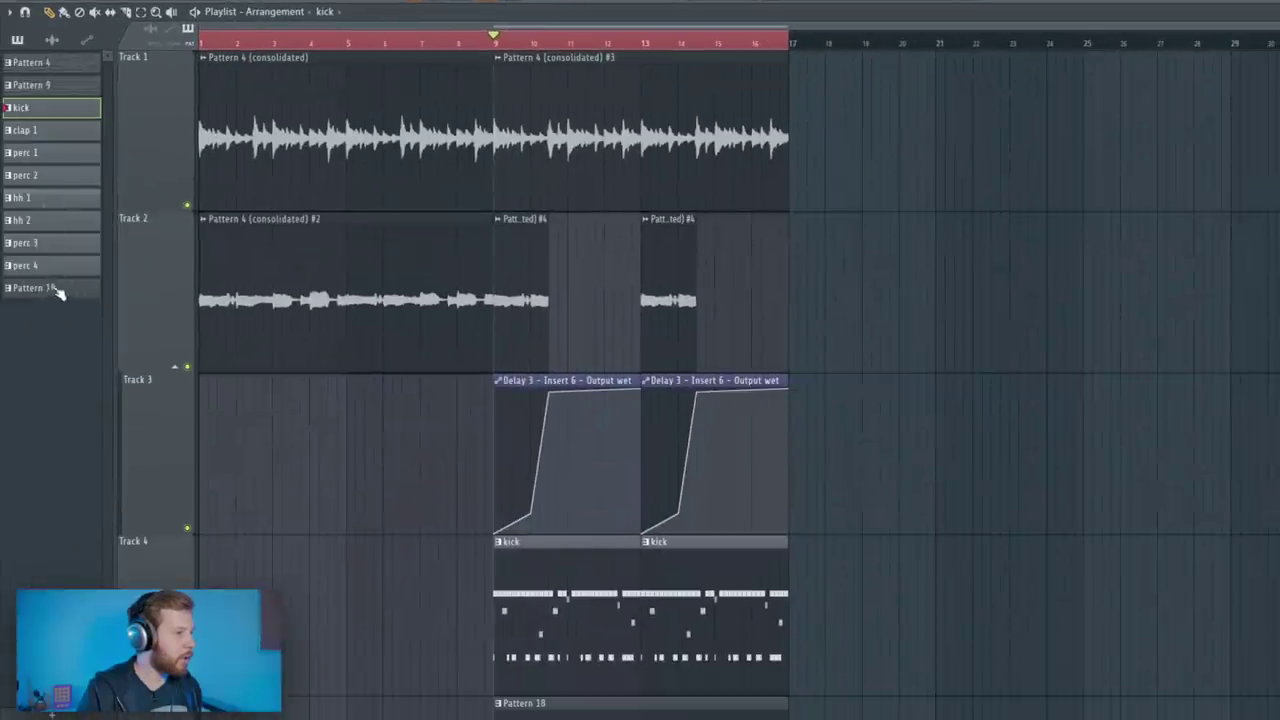
pyautogui.scroll(-3, 483, 604)
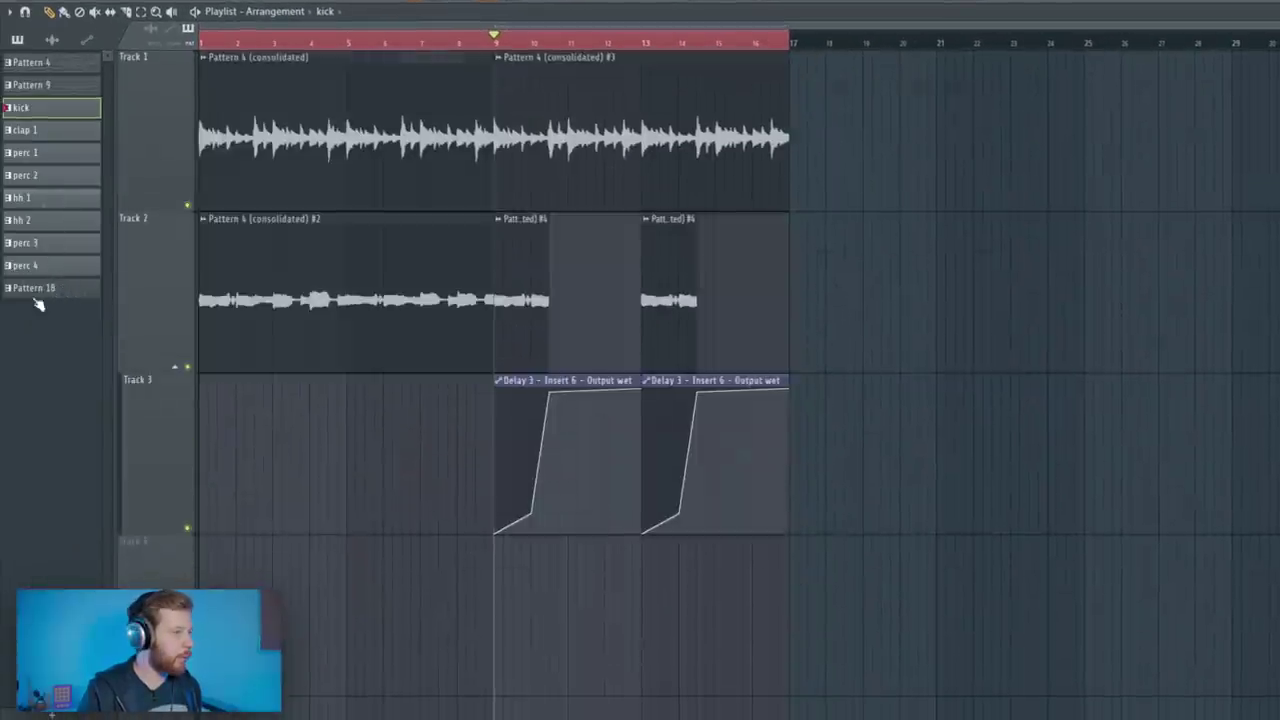
pyautogui.keyDown('shift'); pyautogui.click(37, 291); pyautogui.keyUp('shift')
pyautogui.moveTo(33, 120); pyautogui.dragTo(505, 650)
pyautogui.scroll(-5, 380, 533)
pyautogui.scroll(3, 440, 536)
pyautogui.scroll(-1, 997, 529)
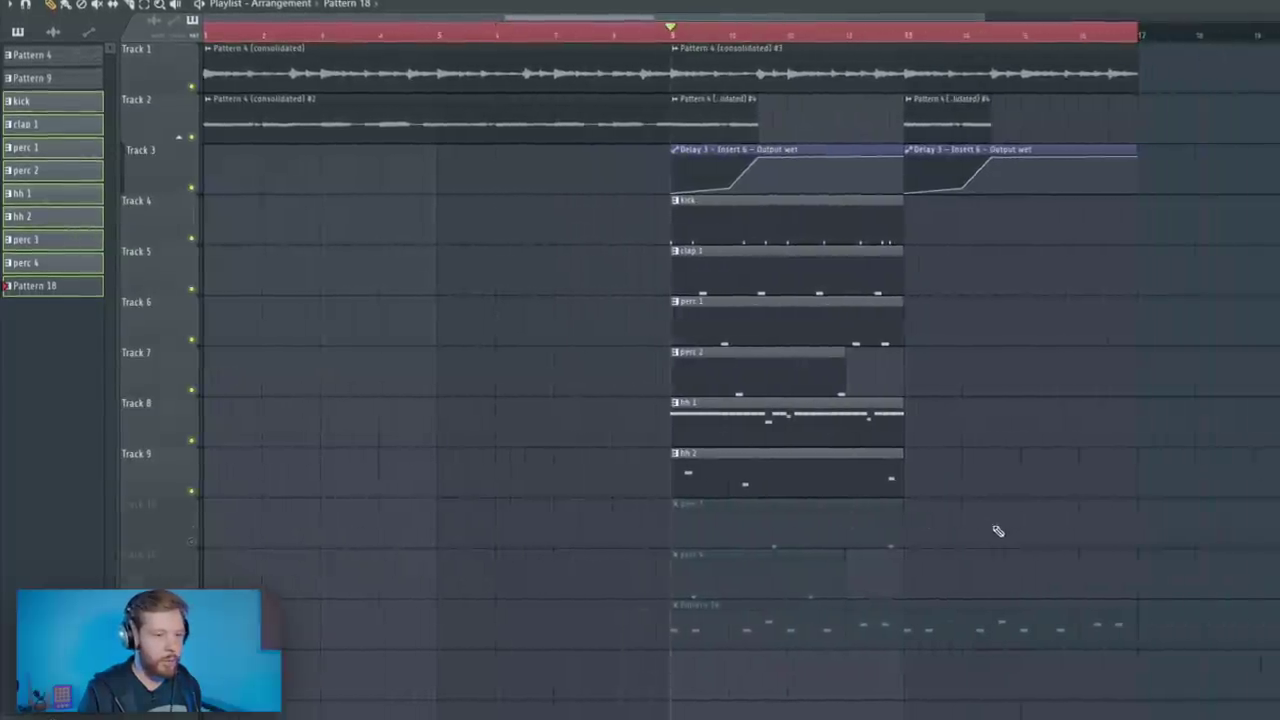
# - Duplicate the kick, clap, perc and hi-hat clips on Tracks 4 to 11 at bar 13
pyautogui.moveTo(1042, 229); pyautogui.dragTo(800, 468)
pyautogui.moveTo(800, 468); pyautogui.dragTo(705, 570)
pyautogui.moveTo(700, 597); pyautogui.dragTo(923, 609)
pyautogui.moveTo(923, 609); pyautogui.dragTo(937, 609)
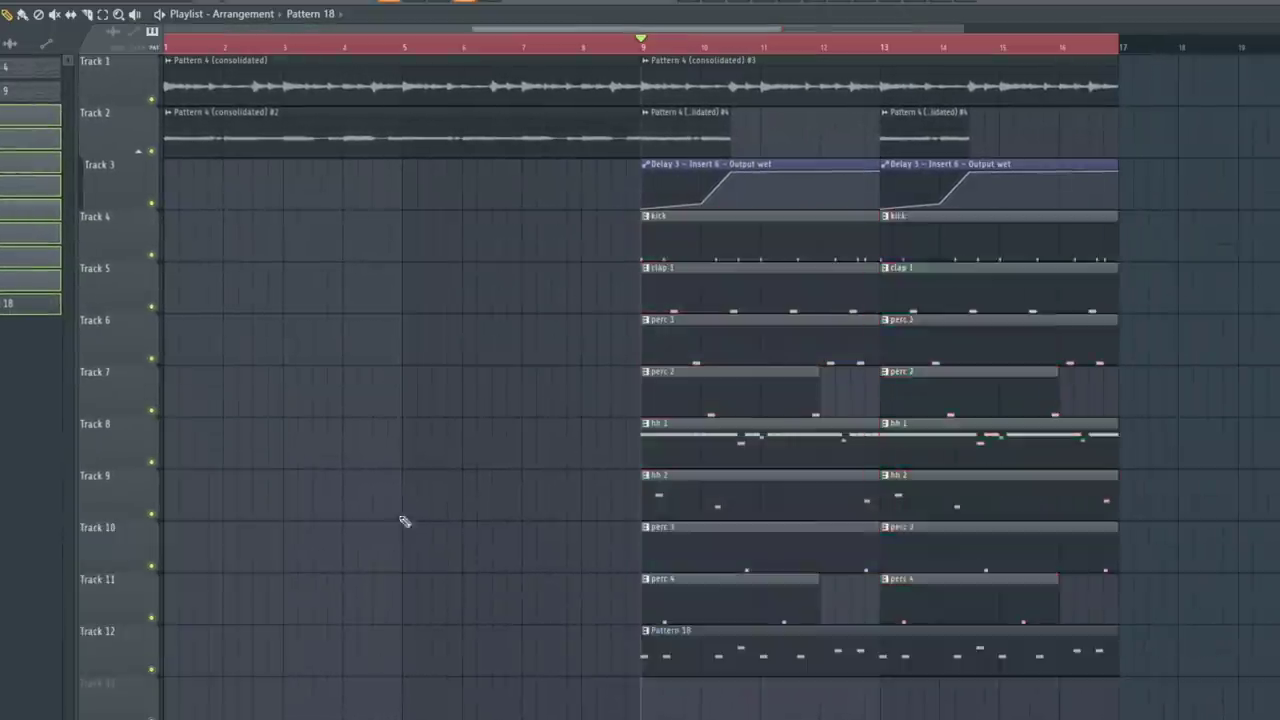
# - Copy the clap 1, perc 1, perc 2 and hh 1 clips into the first eight bars and play the result
pyautogui.scroll(-2, 403, 520)
pyautogui.moveTo(690, 450); pyautogui.dragTo(237, 444)
pyautogui.press('space')
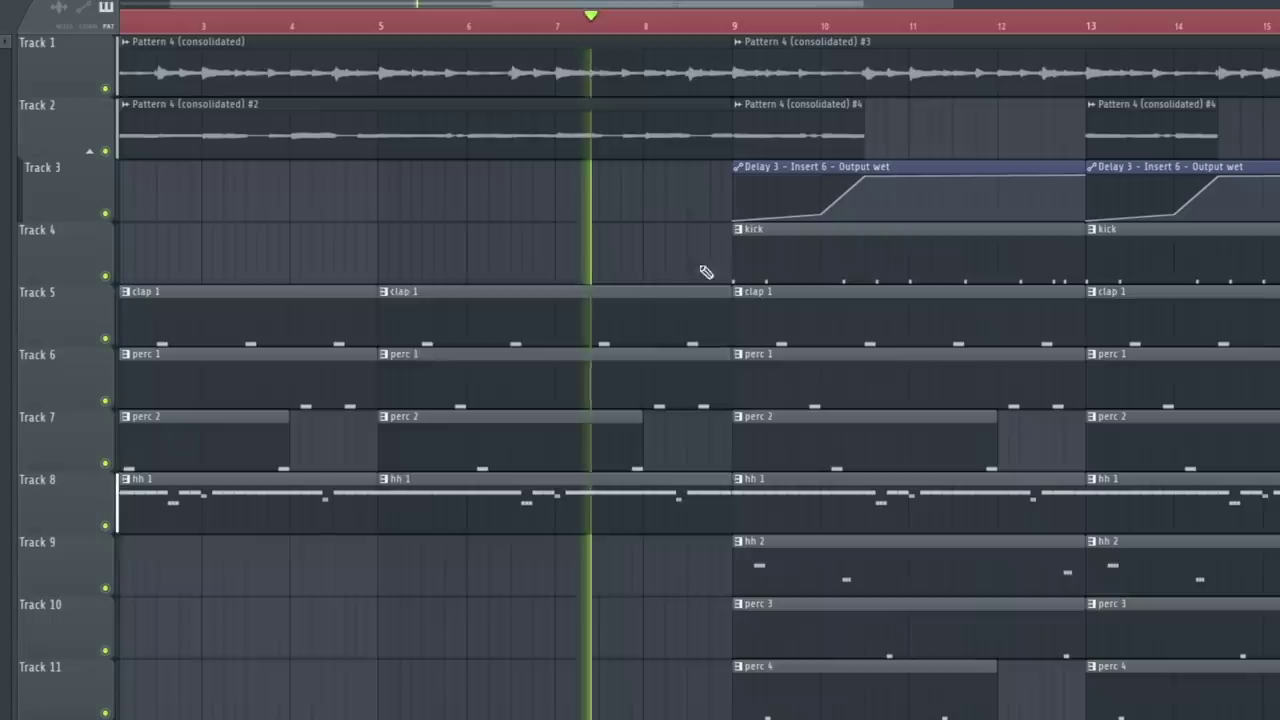
# - Shorten the clap 1, perc 1 and hh 1 clips starting at bar 5 to end halfway through bar 8
pyautogui.moveTo(647, 251); pyautogui.dragTo(659, 448)
pyautogui.moveTo(726, 512); pyautogui.dragTo(684, 520)
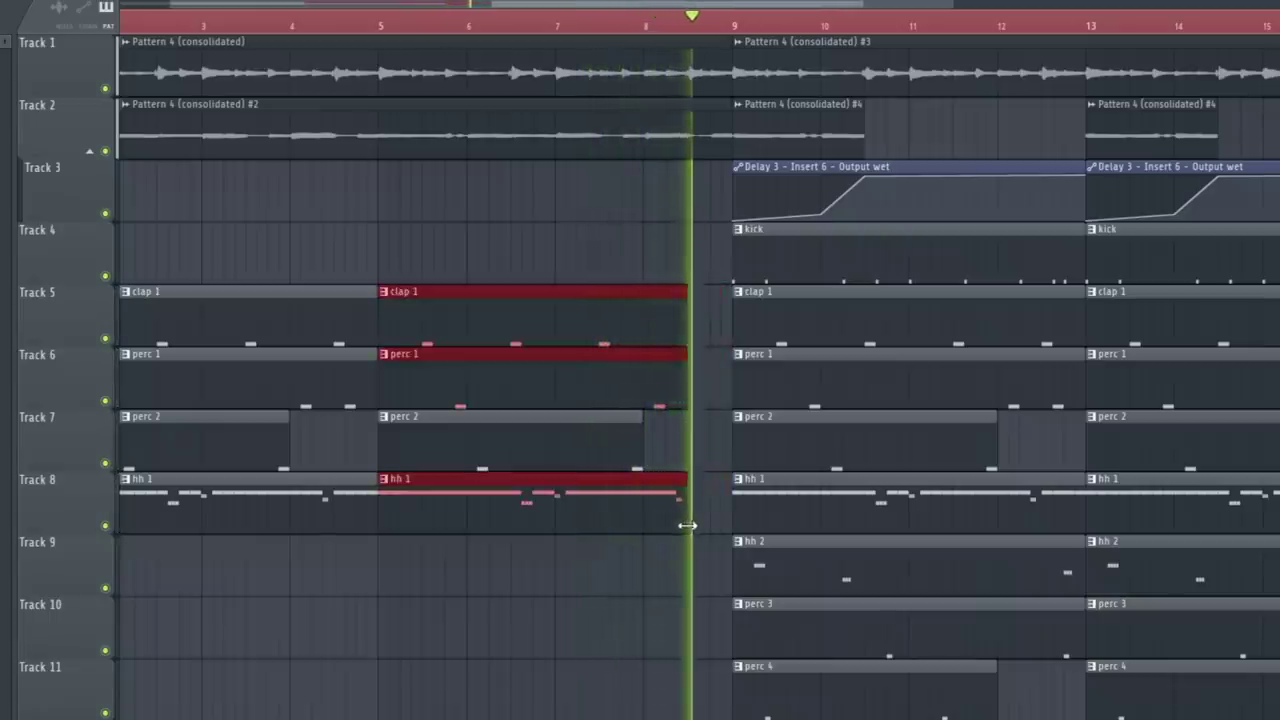
# - Play the arrangement through bars 9 to 16 with the shortened intro clips deselected, ending the playback
pyautogui.keyDown('ctrl'); pyautogui.click(702, 608); pyautogui.keyUp('ctrl')
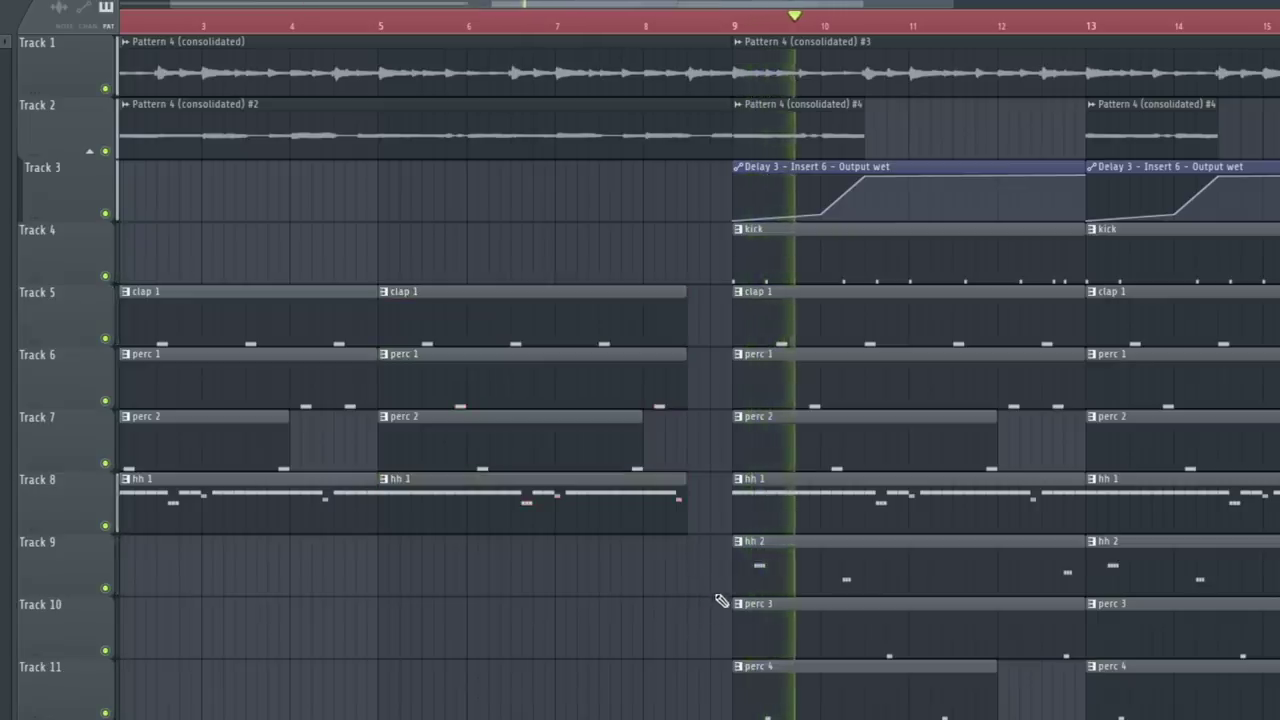
pyautogui.scroll(-2, 855, 505)
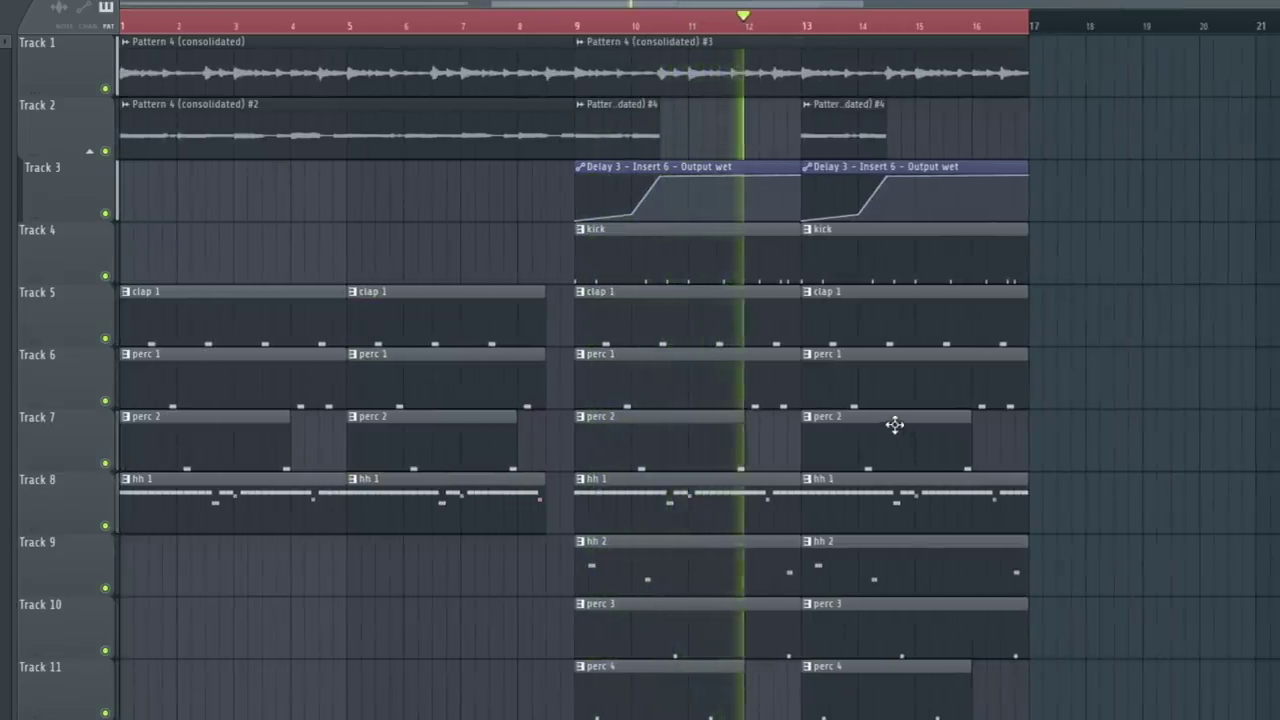
pyautogui.press('space')
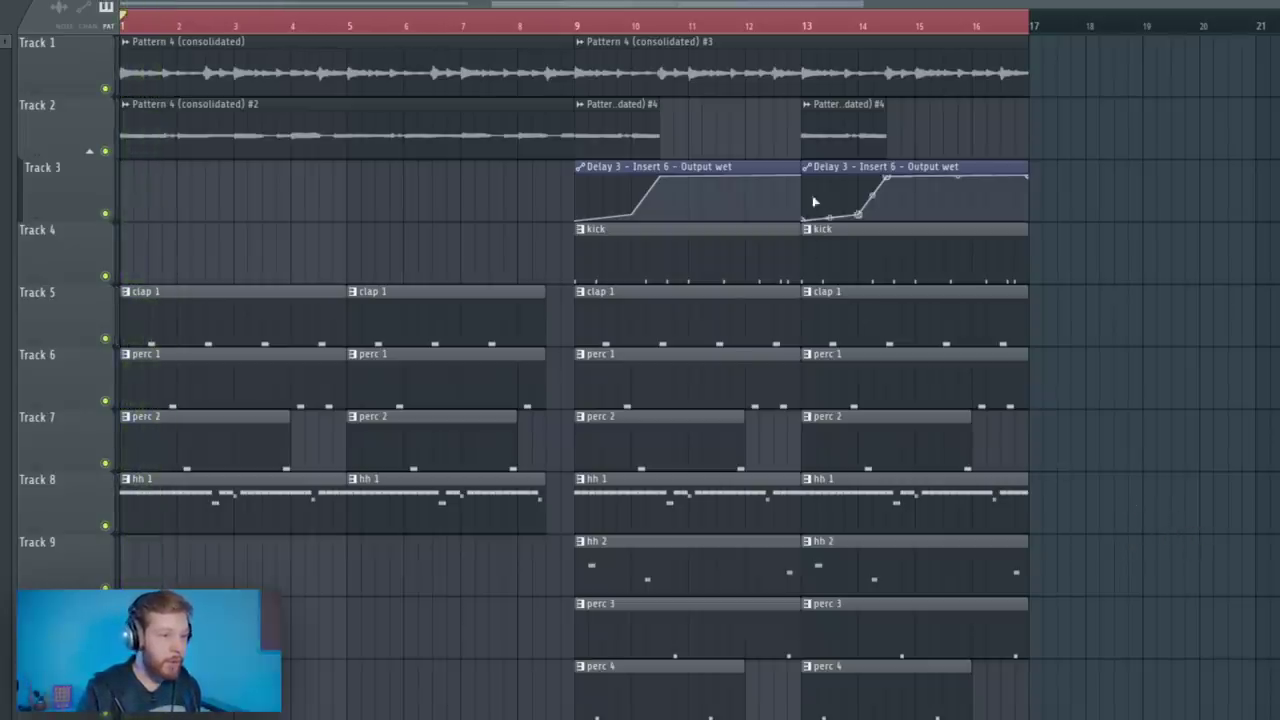
# - Copy the first consolidated Pattern 4 audio clip on Track 1 to bar 17
pyautogui.moveTo(246, 70); pyautogui.dragTo(1127, 98)
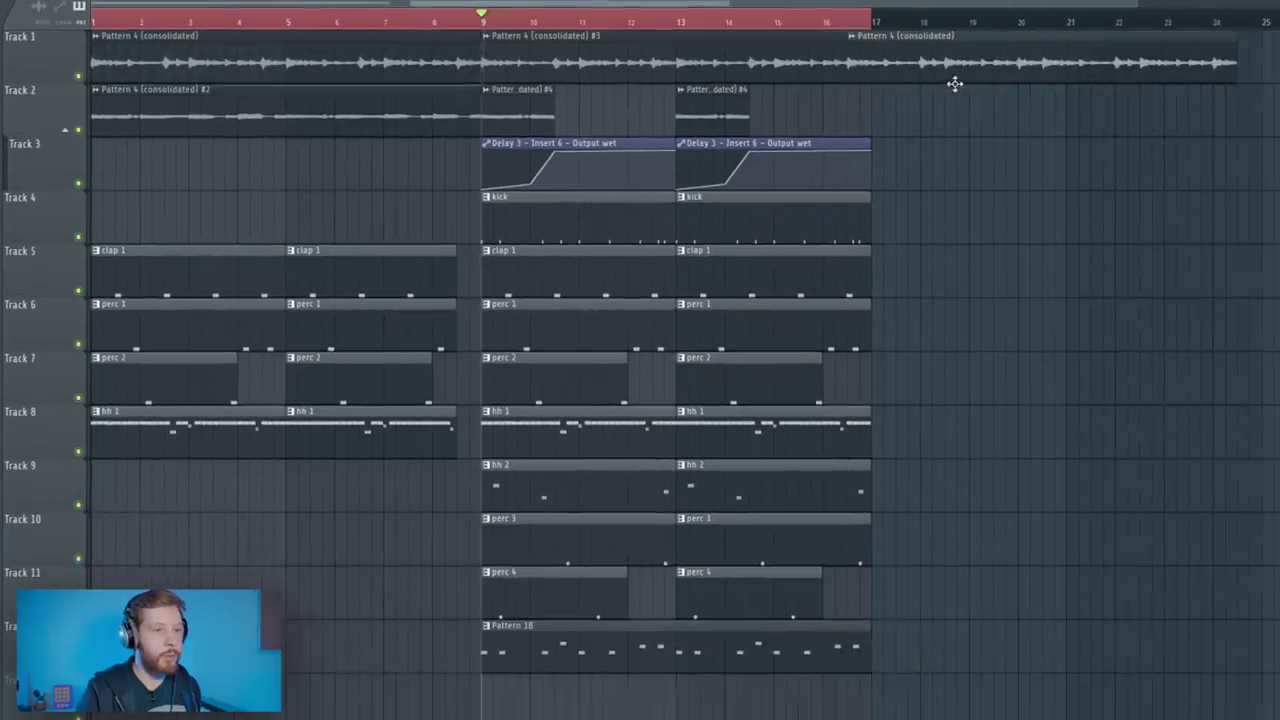
pyautogui.hotkey('ctrl', 'a')
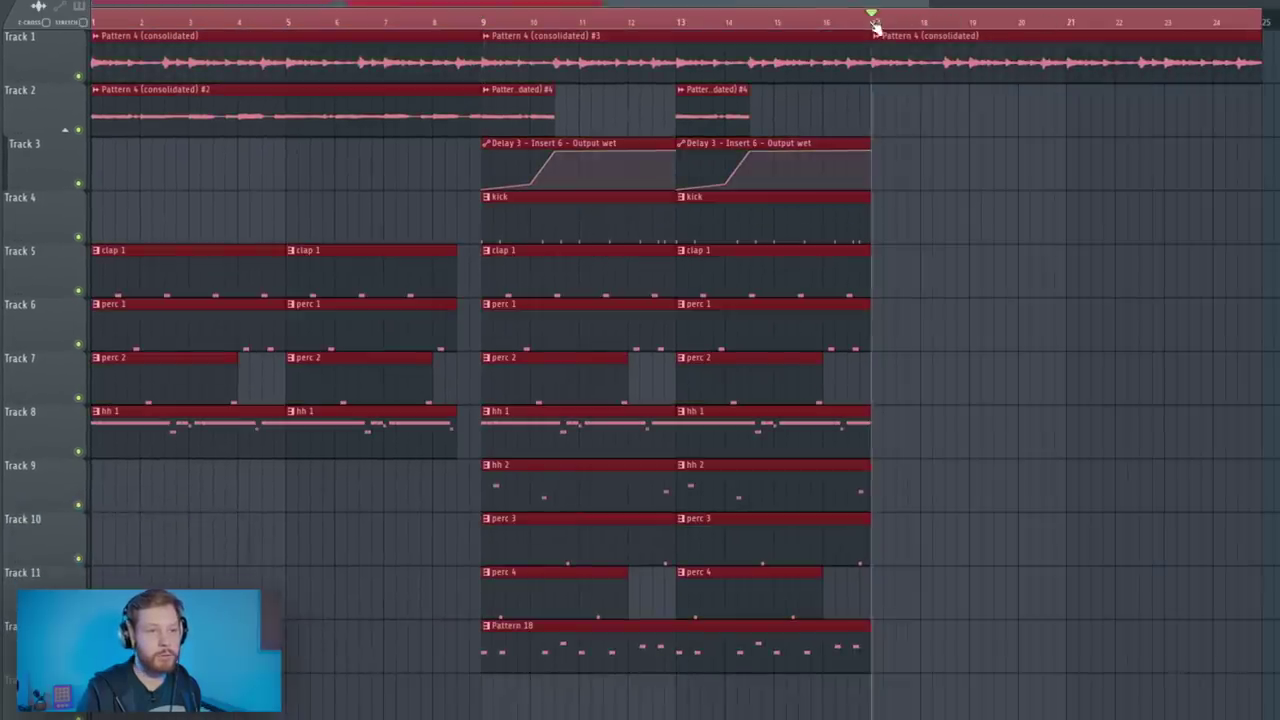
pyautogui.click(747, 334)
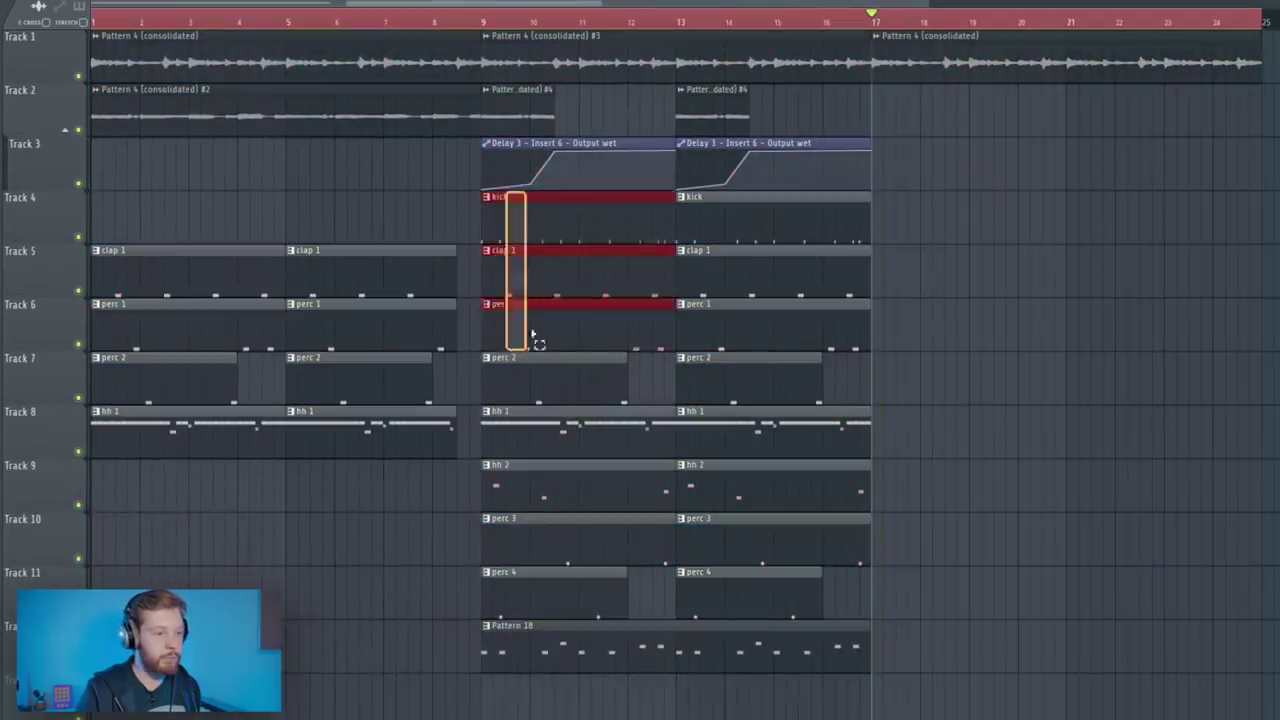
# - Duplicate the drum and Pattern 18 clips from bars 9 to 16 at bar 17, deleting both copied kick clips on Track 4
pyautogui.moveTo(527, 300); pyautogui.dragTo(837, 686)
pyautogui.hotkey('ctrl', 'b')
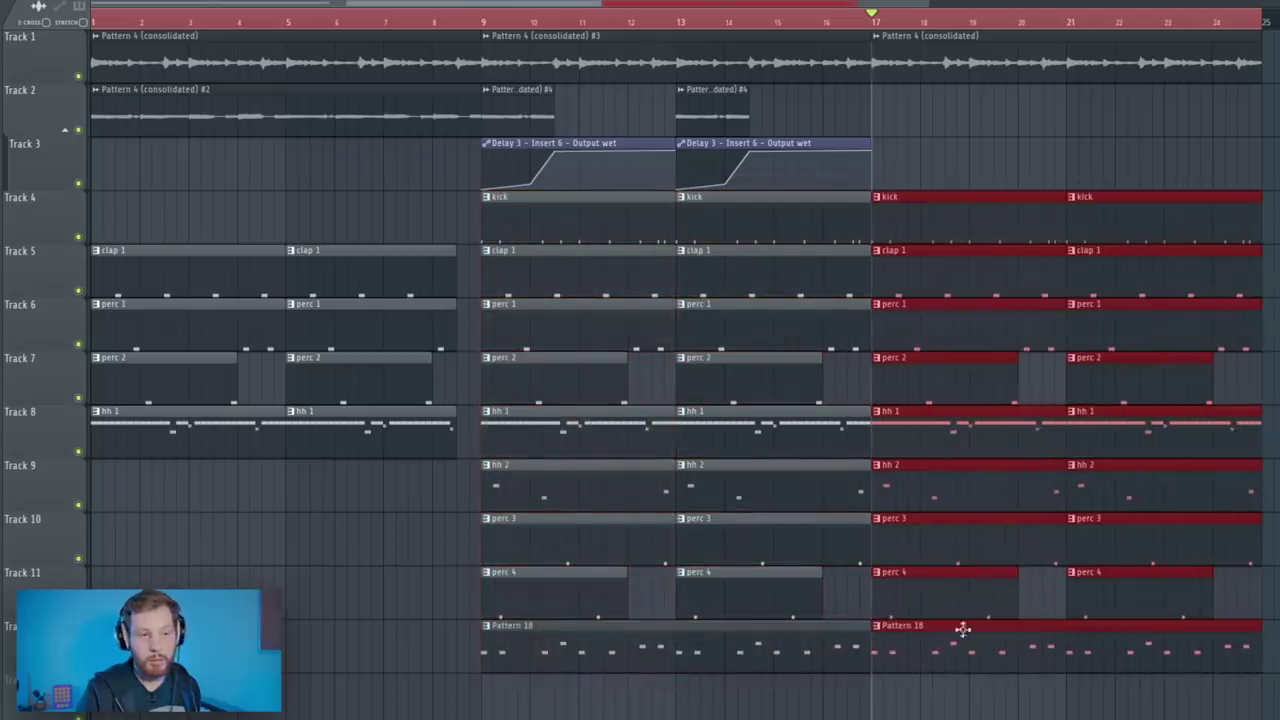
pyautogui.rightClick(939, 227)
pyautogui.rightClick(1150, 230)
pyautogui.press('space')
pyautogui.hotkey('ctrl', 'd')
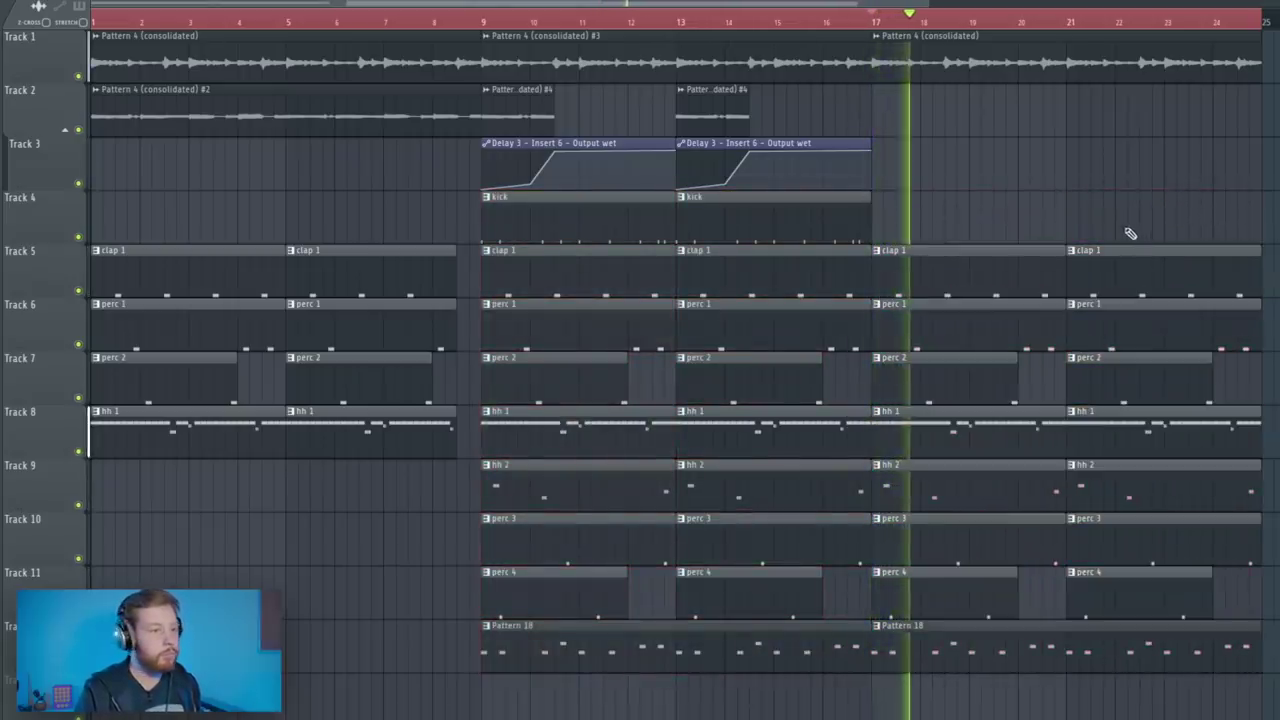
pyautogui.scroll(-2, 1110, 226)
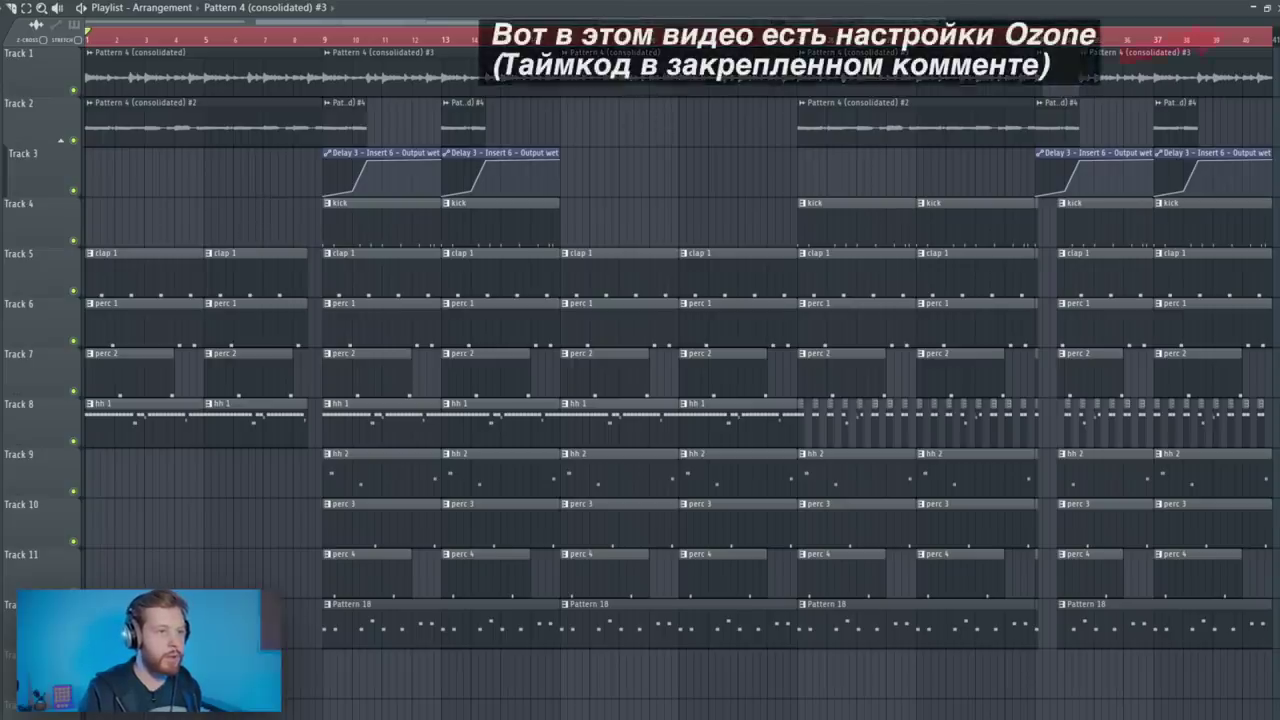
# - Open the 808 channel's sampler settings and examine both pages of its precomputed effects
pyautogui.press('F6')
pyautogui.click(715, 111)
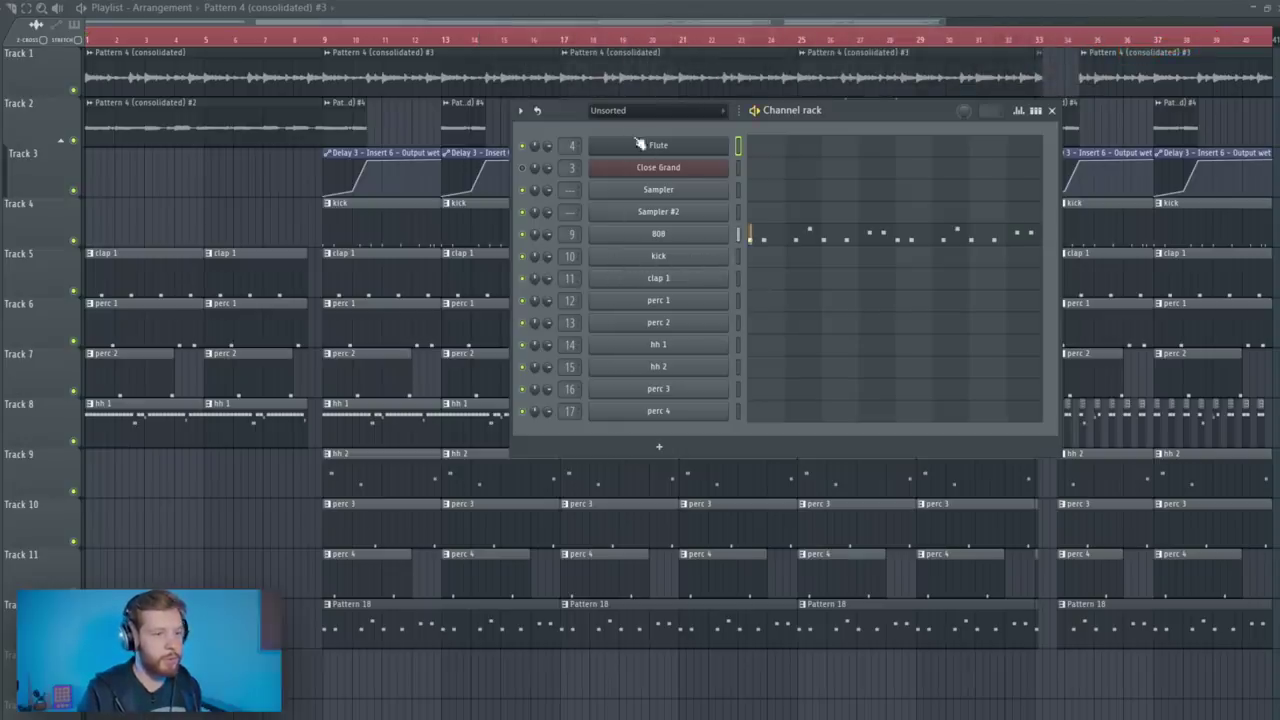
pyautogui.click(690, 238)
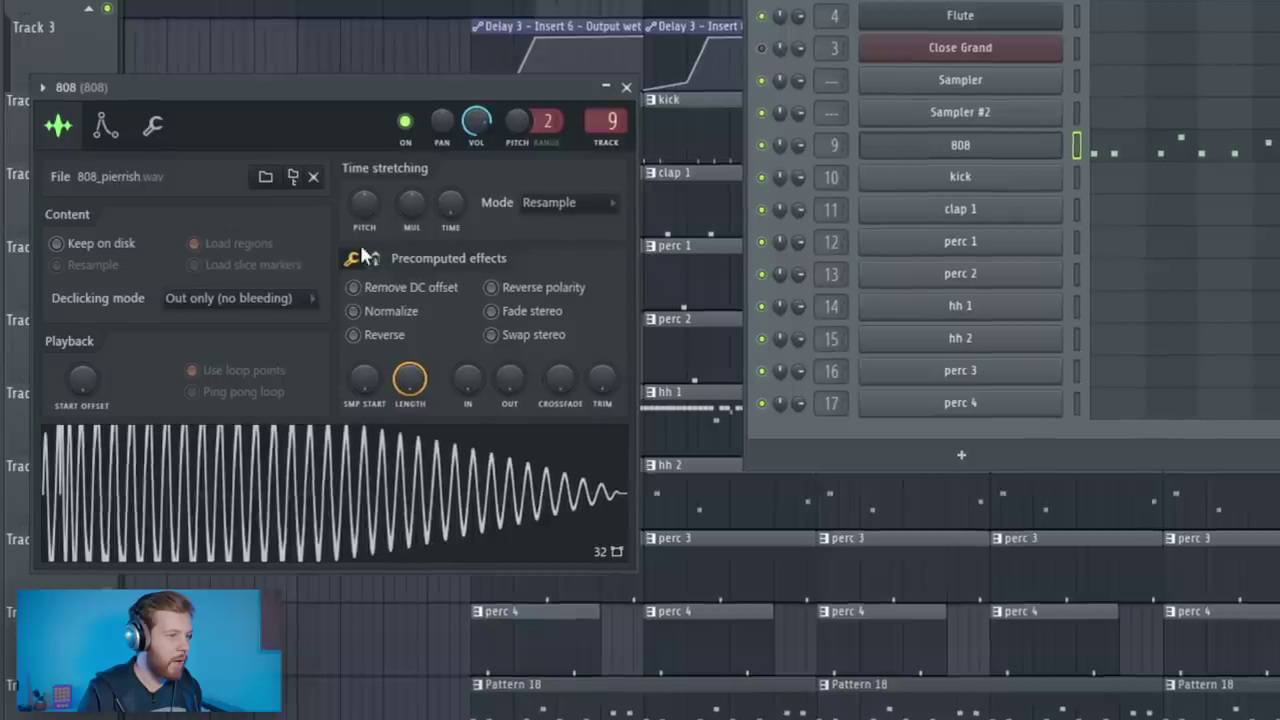
pyautogui.click(375, 258)
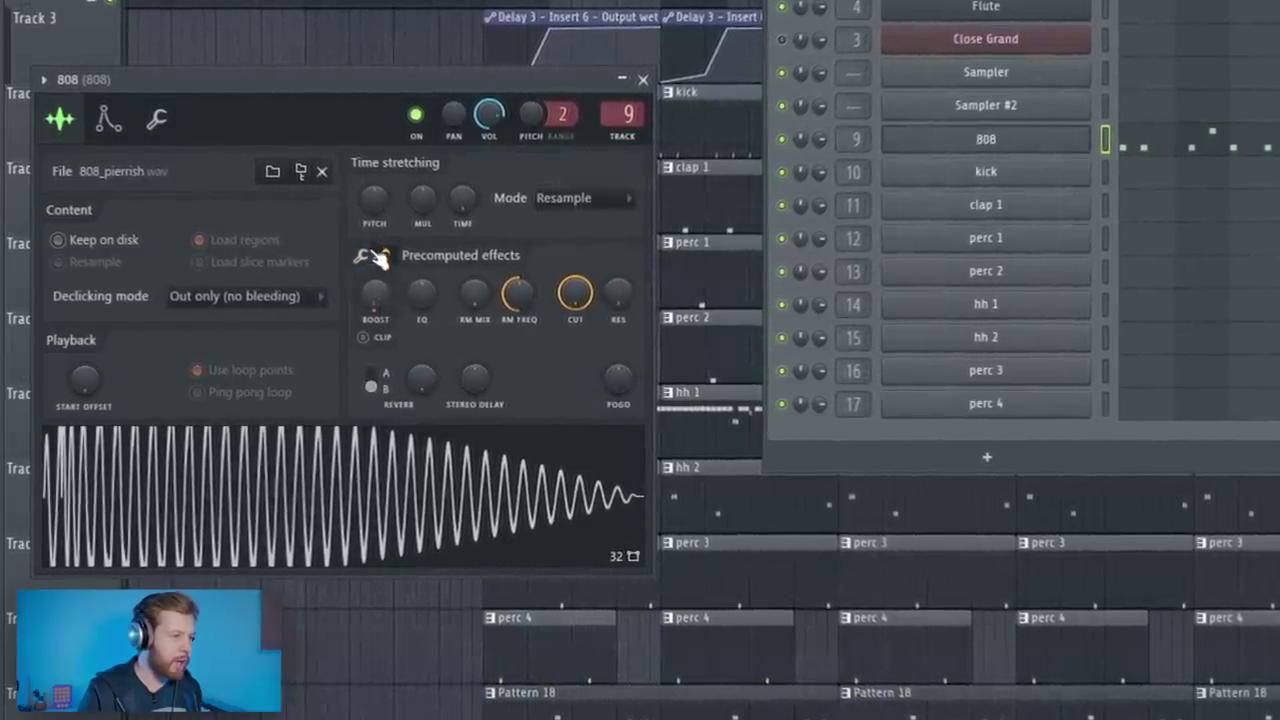
pyautogui.click(353, 258)
# - Check the kick's precomputed effects and the sampler settings of clap 1, perc 1 and hh 2
pyautogui.click(1000, 169)
pyautogui.click(388, 254)
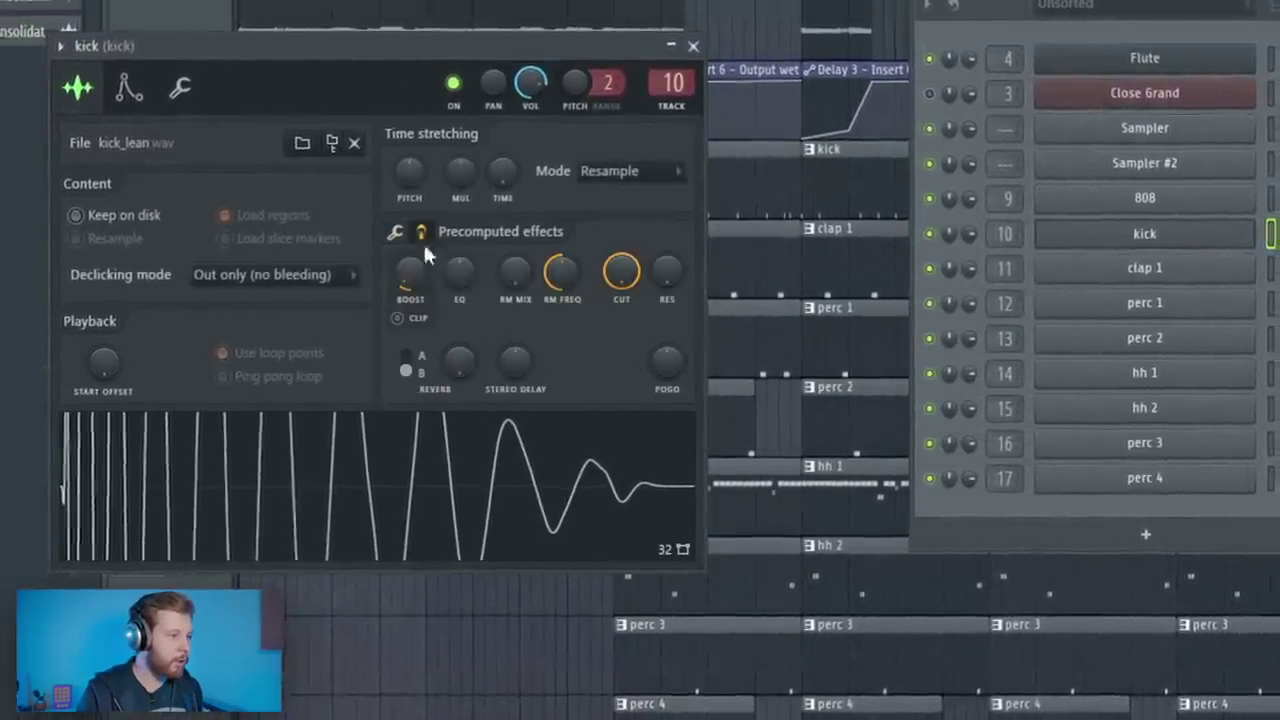
pyautogui.click(1172, 268)
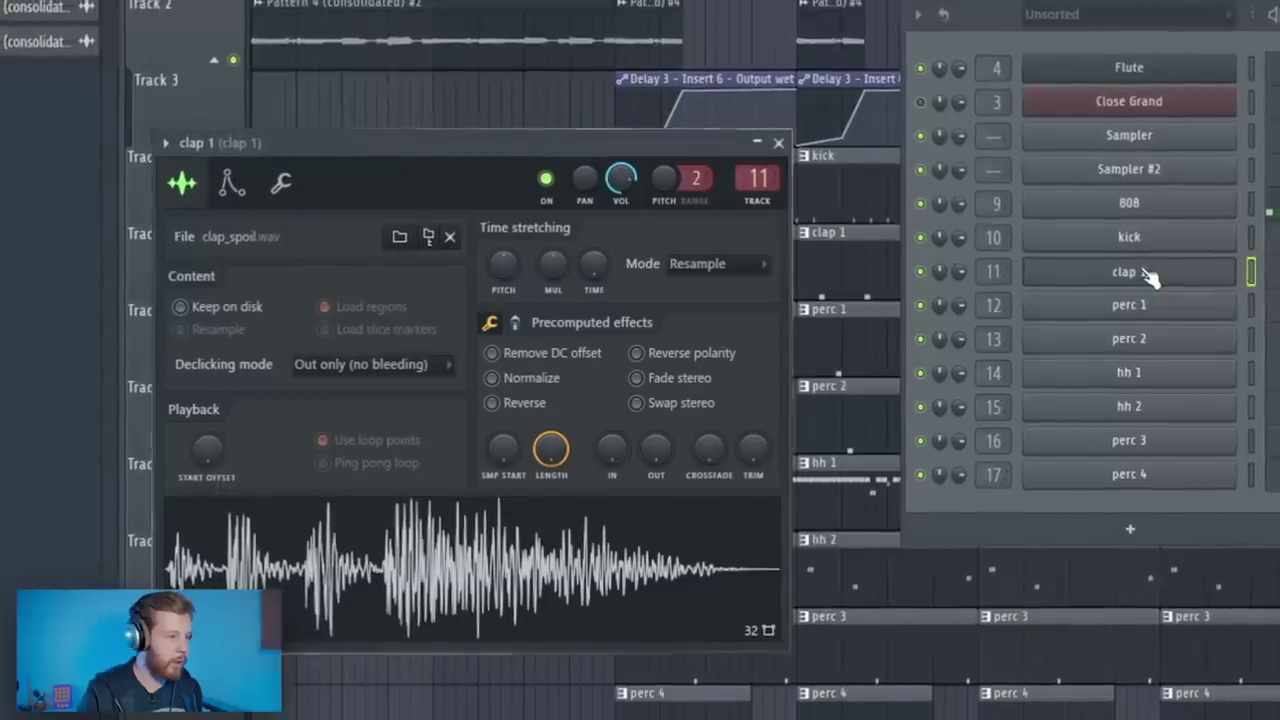
pyautogui.click(1152, 303)
pyautogui.click(1140, 405)
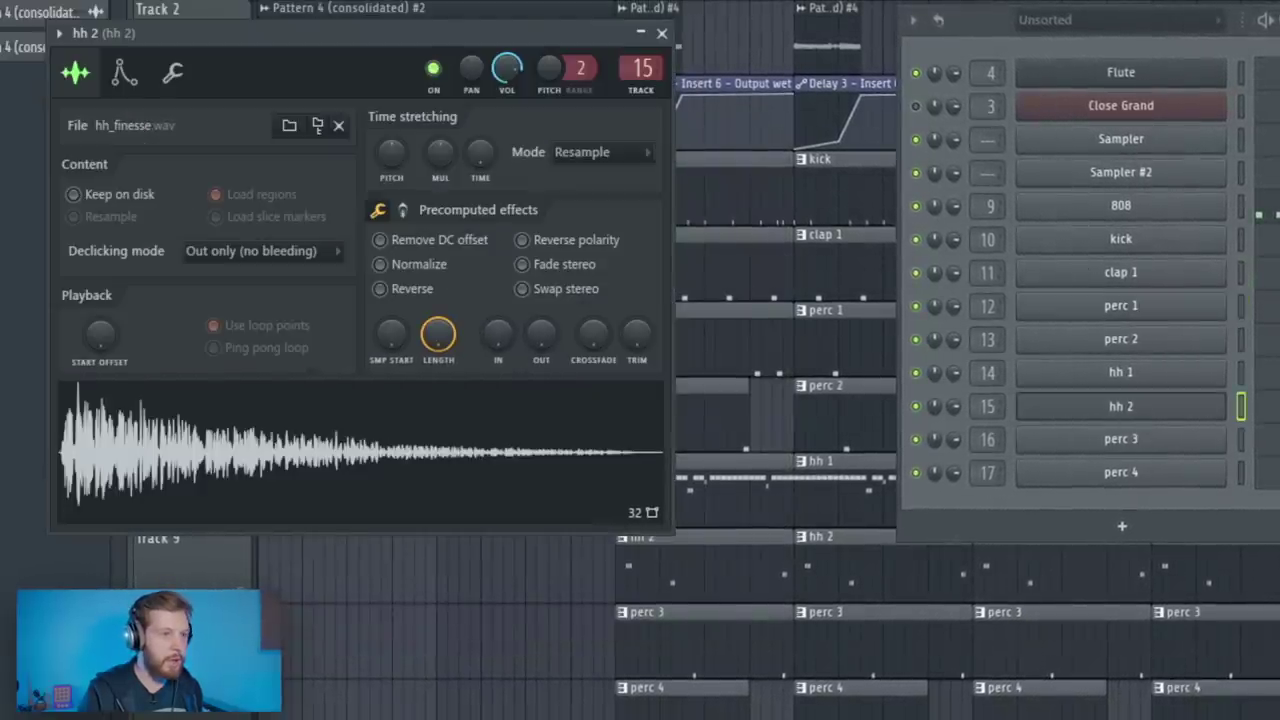
# - Add Fruity Stereo Shaper to the hh 1 mixer track and apply its stereo delay effect
pyautogui.press('F9')
pyautogui.click(914, 100)
pyautogui.click(886, 147)
pyautogui.moveTo(906, 167)
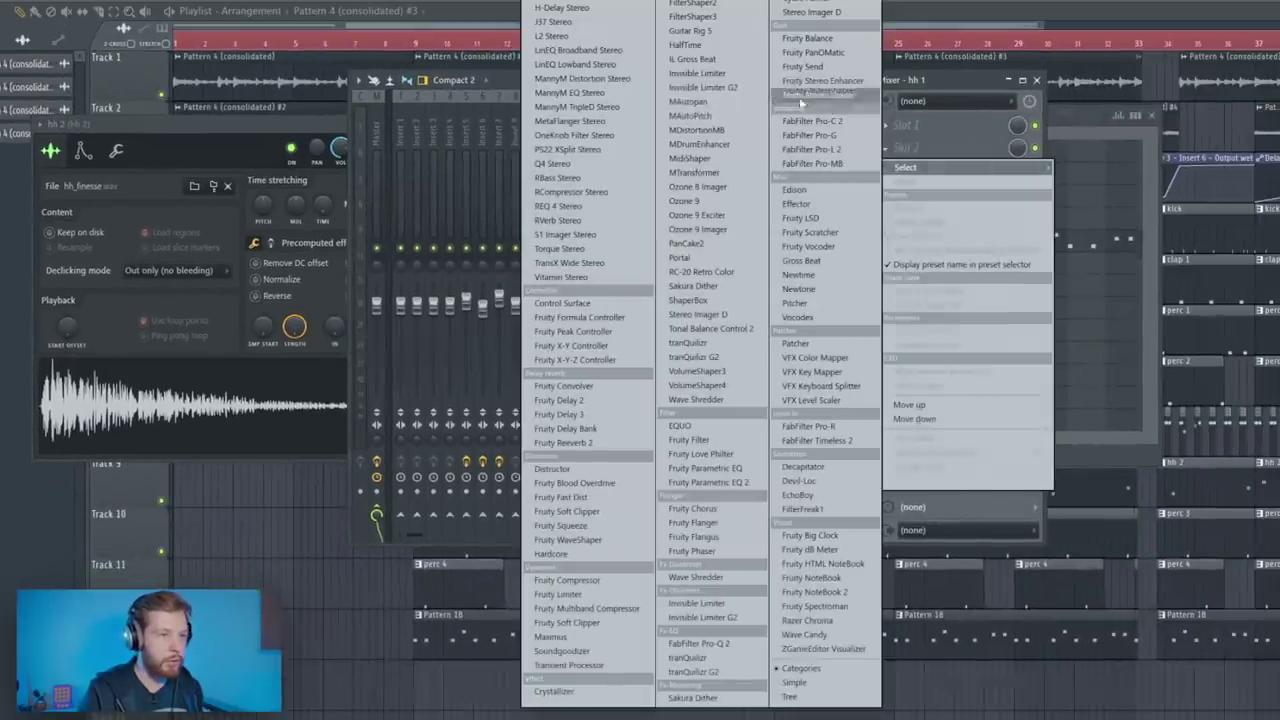
pyautogui.click(815, 95)
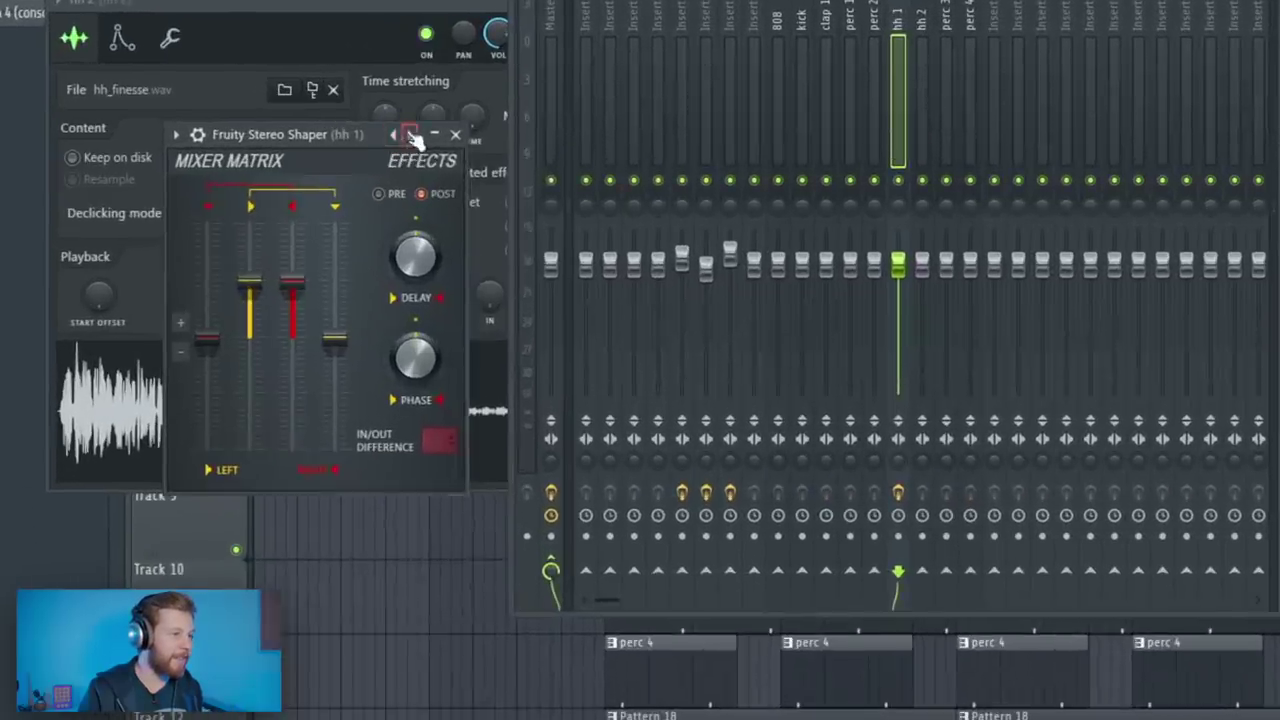
pyautogui.click(280, 218)
pyautogui.click(491, 327)
# - Add Fruity Stereo Shaper with the same stereo delay effect to the hh 2 mixer track
pyautogui.click(921, 26)
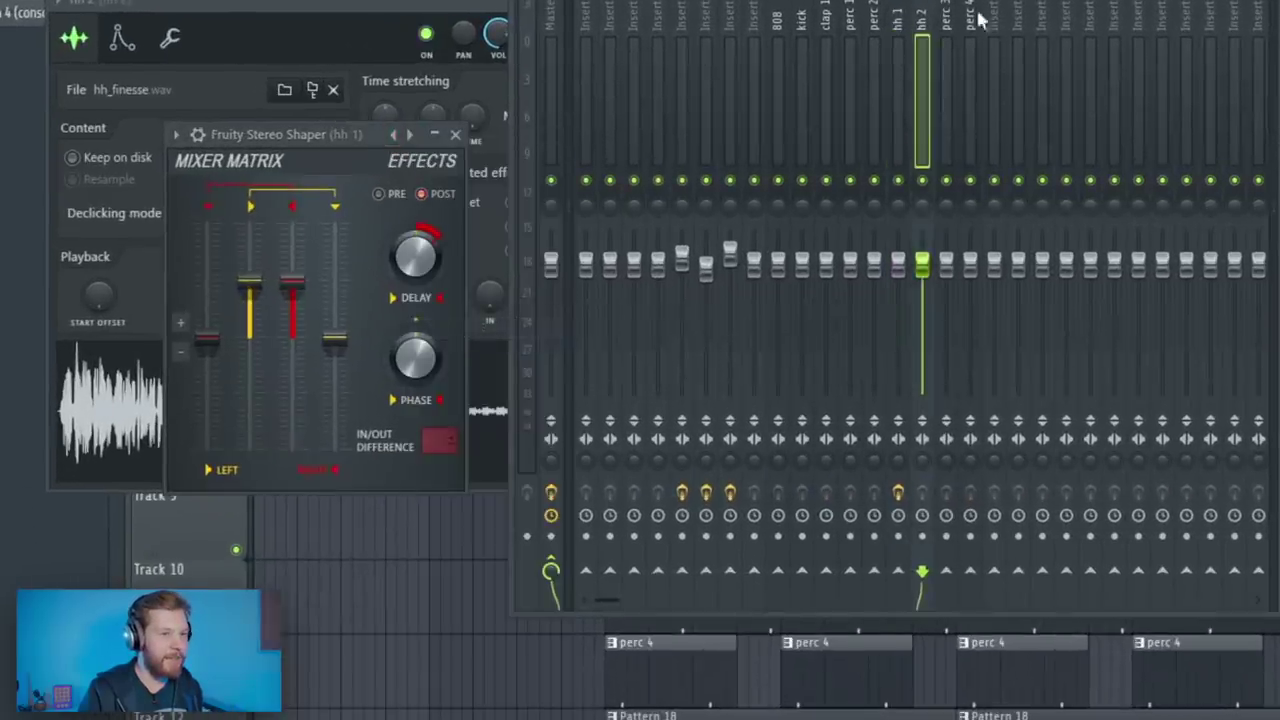
pyautogui.click(1275, 5)
pyautogui.moveTo(1278, 12)
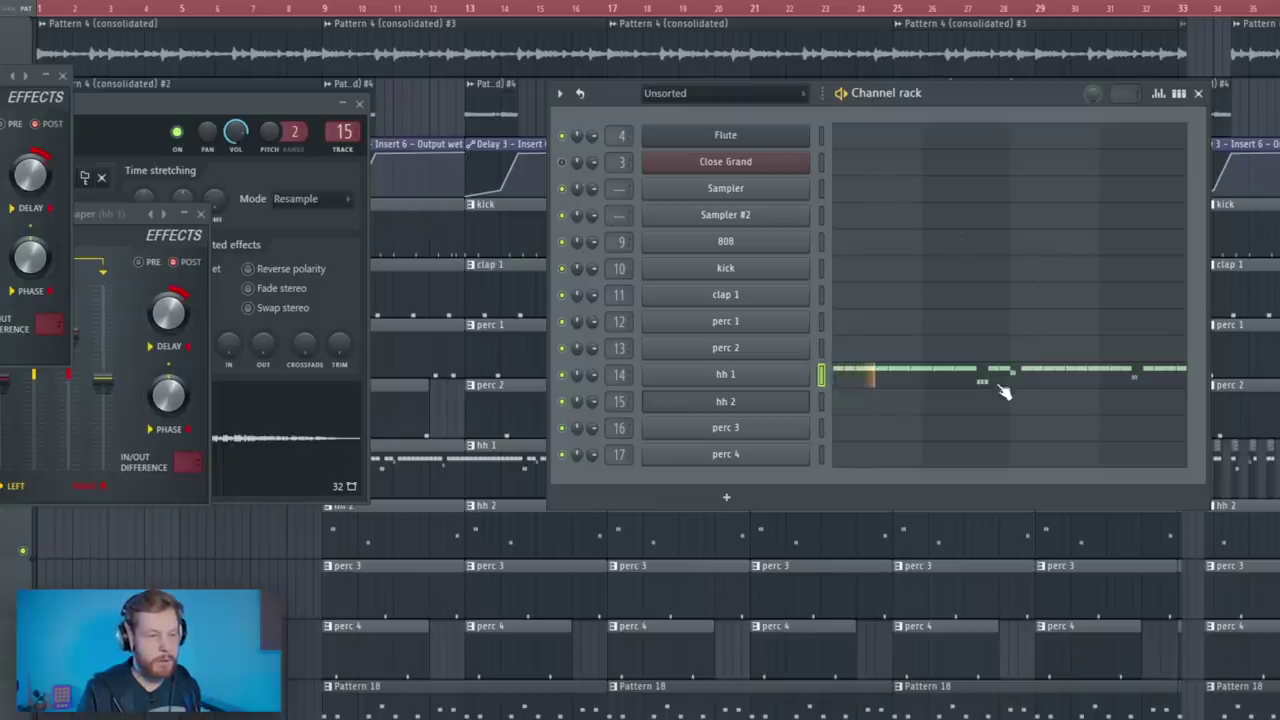
# - Review the hh 1 and hh 2 notes in the piano roll
pyautogui.click(1005, 383)
pyautogui.scroll(3, 914, 368)
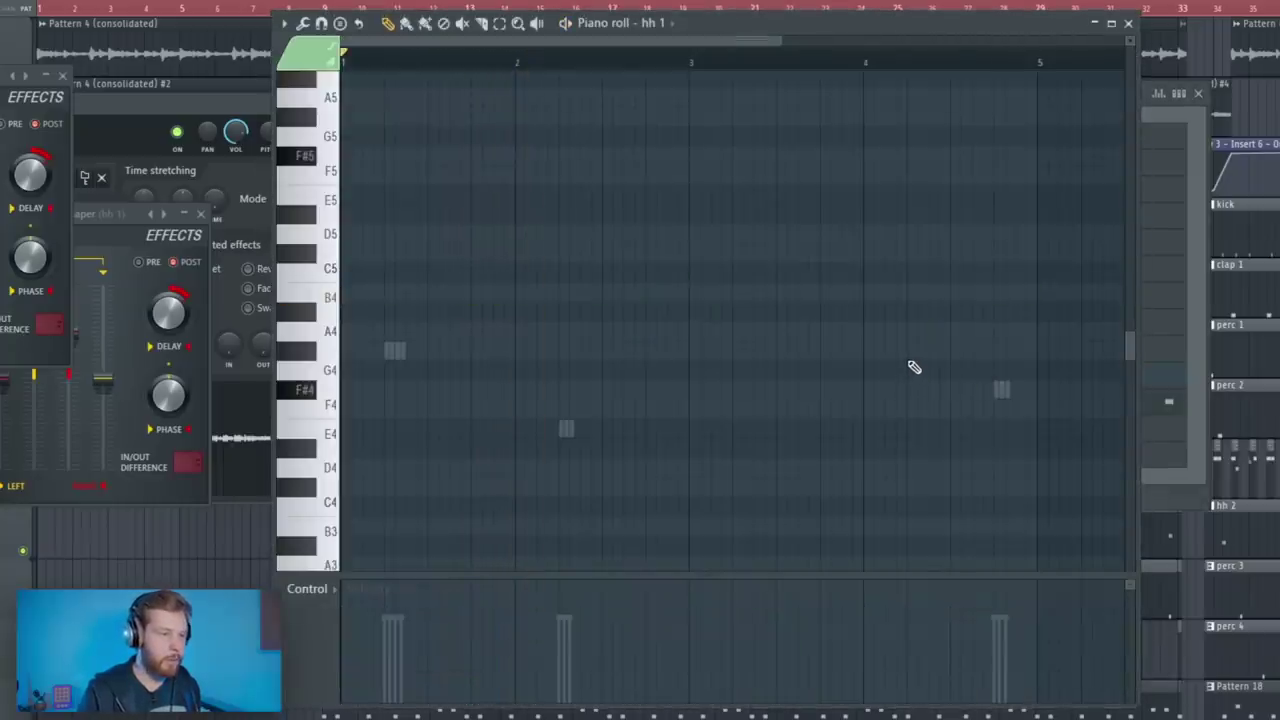
pyautogui.doubleClick(568, 430)
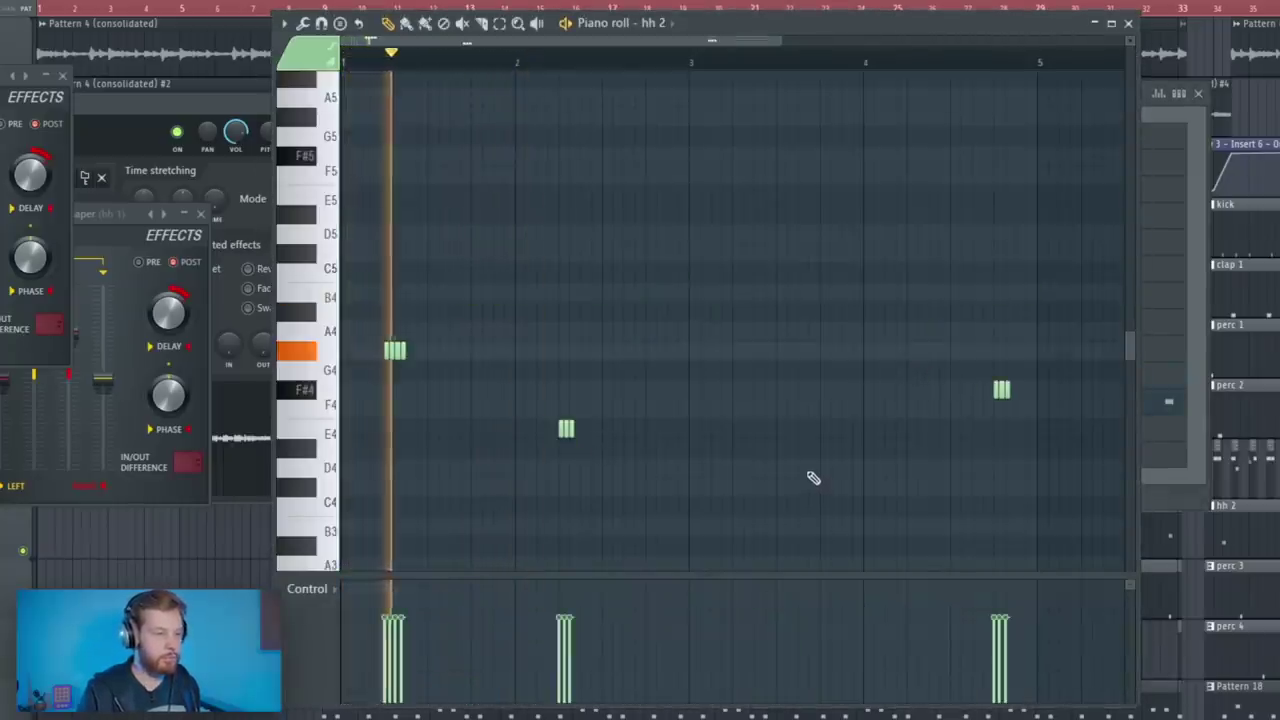
pyautogui.press('Escape')
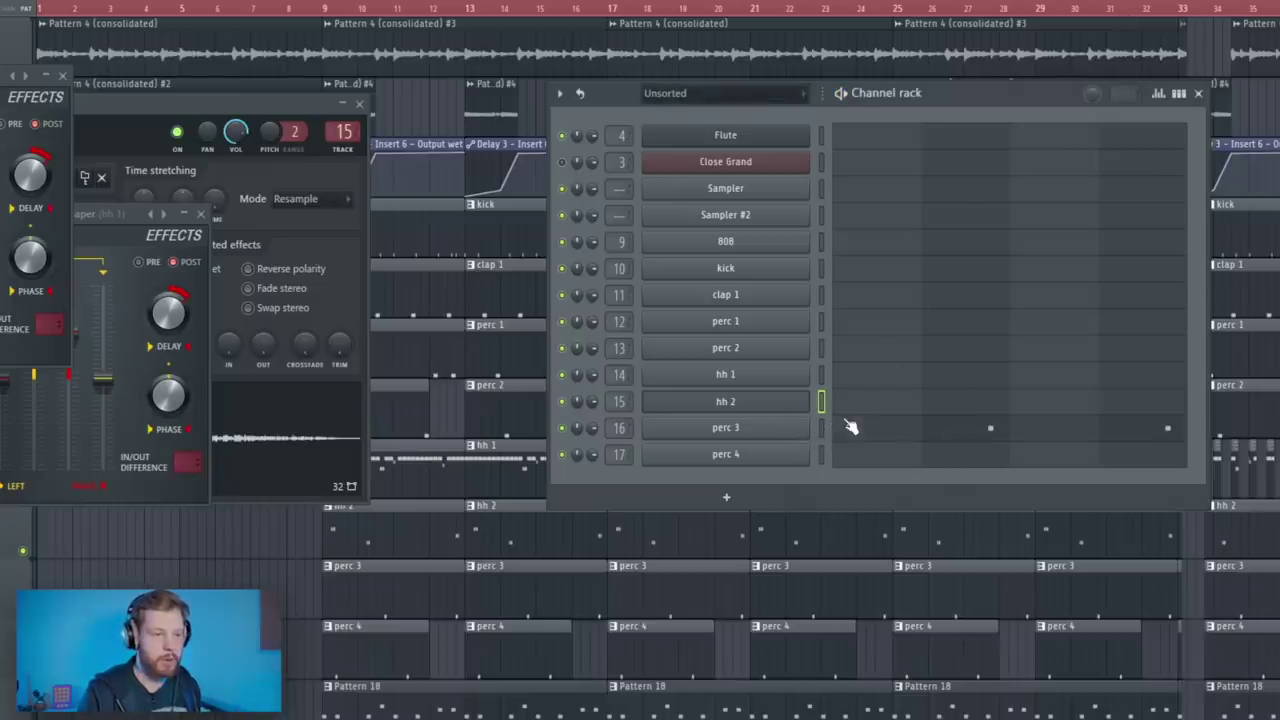
# - Review the perc 3 and perc 4 notes in the piano roll
pyautogui.click(991, 436)
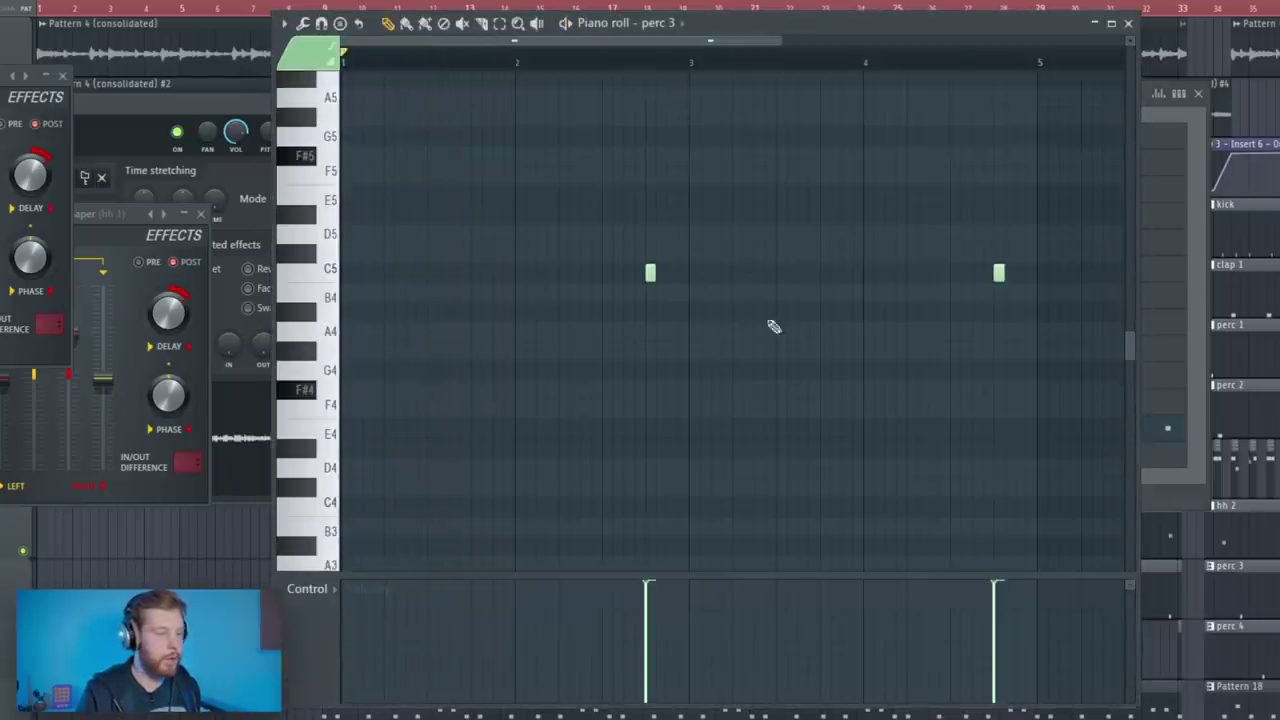
pyautogui.click(1128, 24)
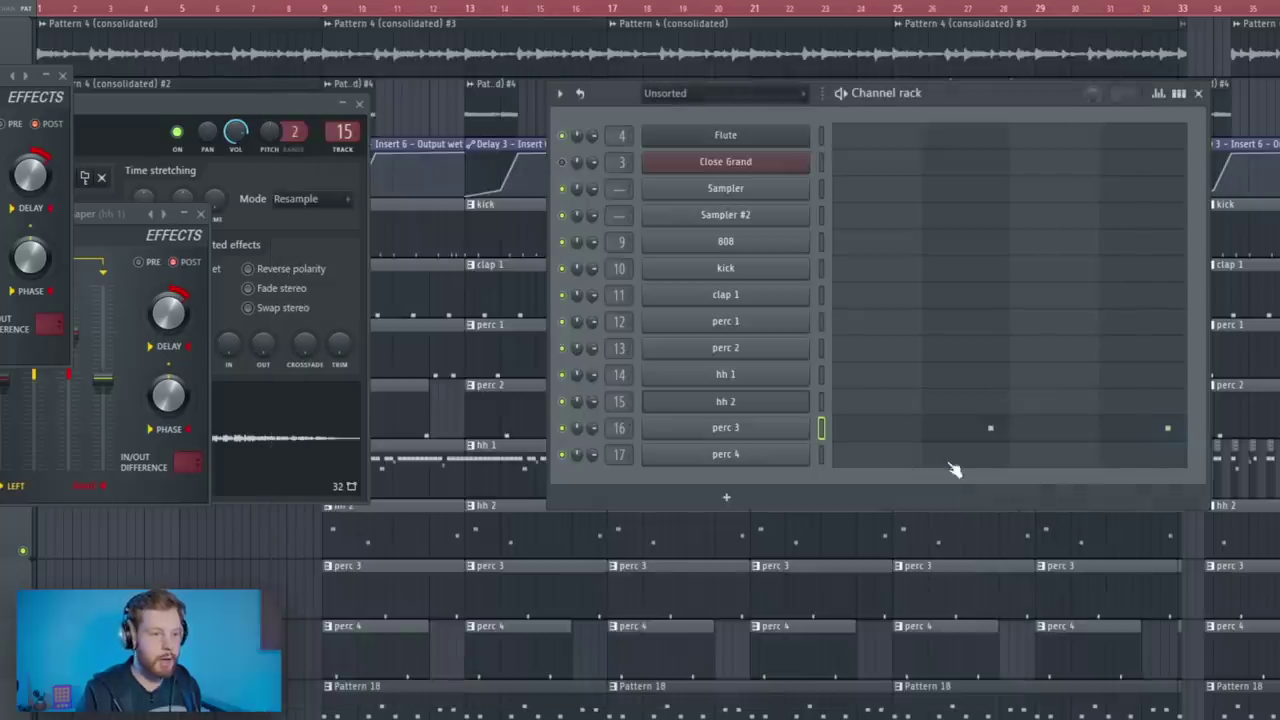
pyautogui.click(966, 456)
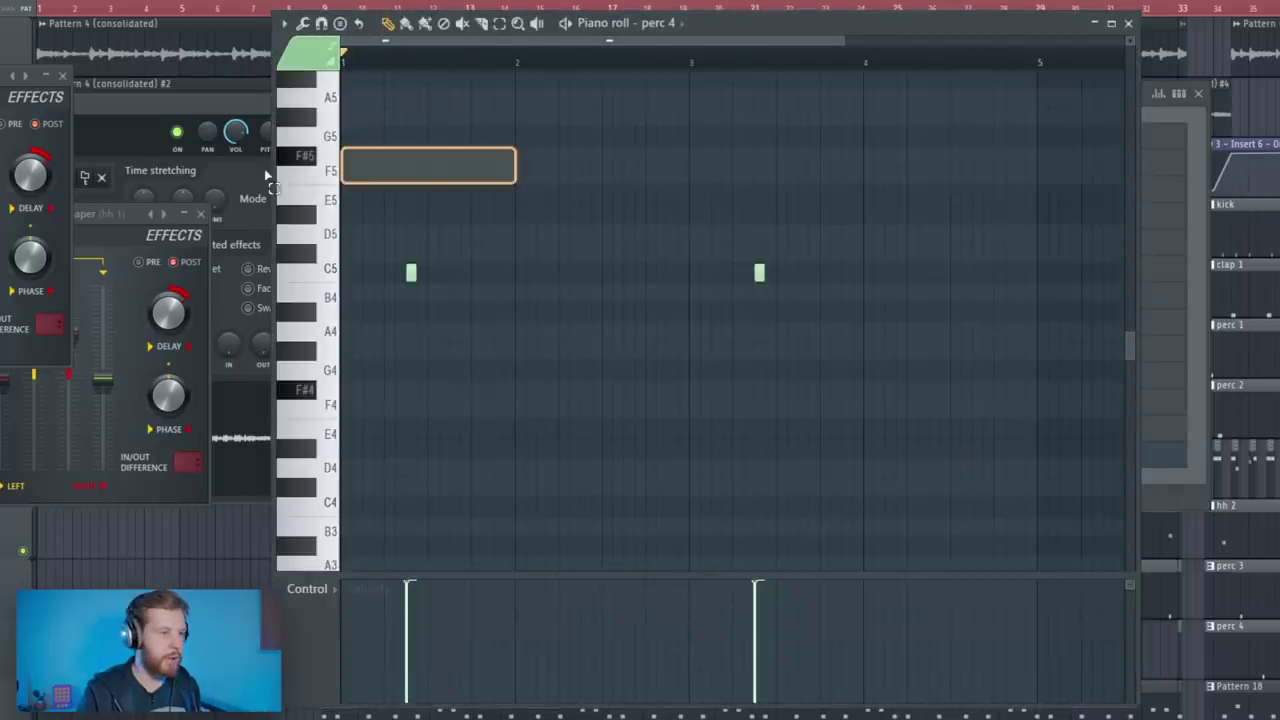
pyautogui.moveTo(845, 177); pyautogui.dragTo(848, 177)
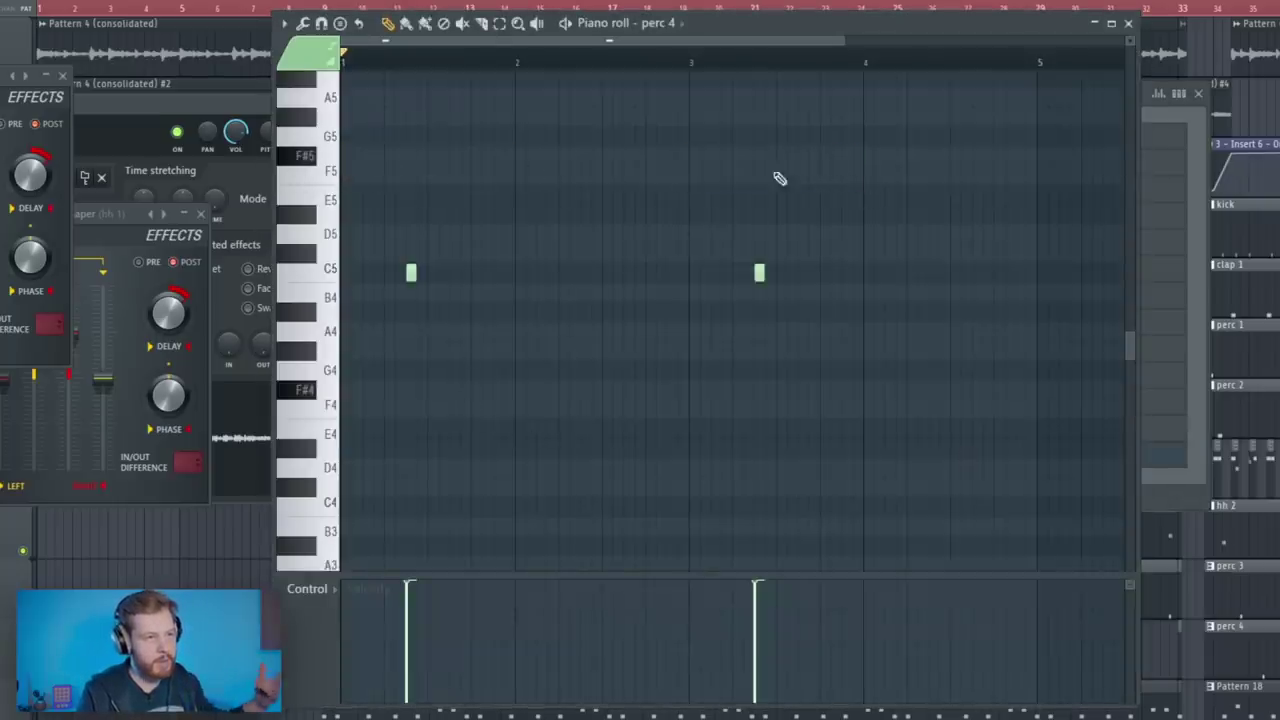
pyautogui.click(1128, 24)
# - Play the complete arrangement from bar 1 with all sections up to bar 41 in view
pyautogui.rightClick(264, 575)
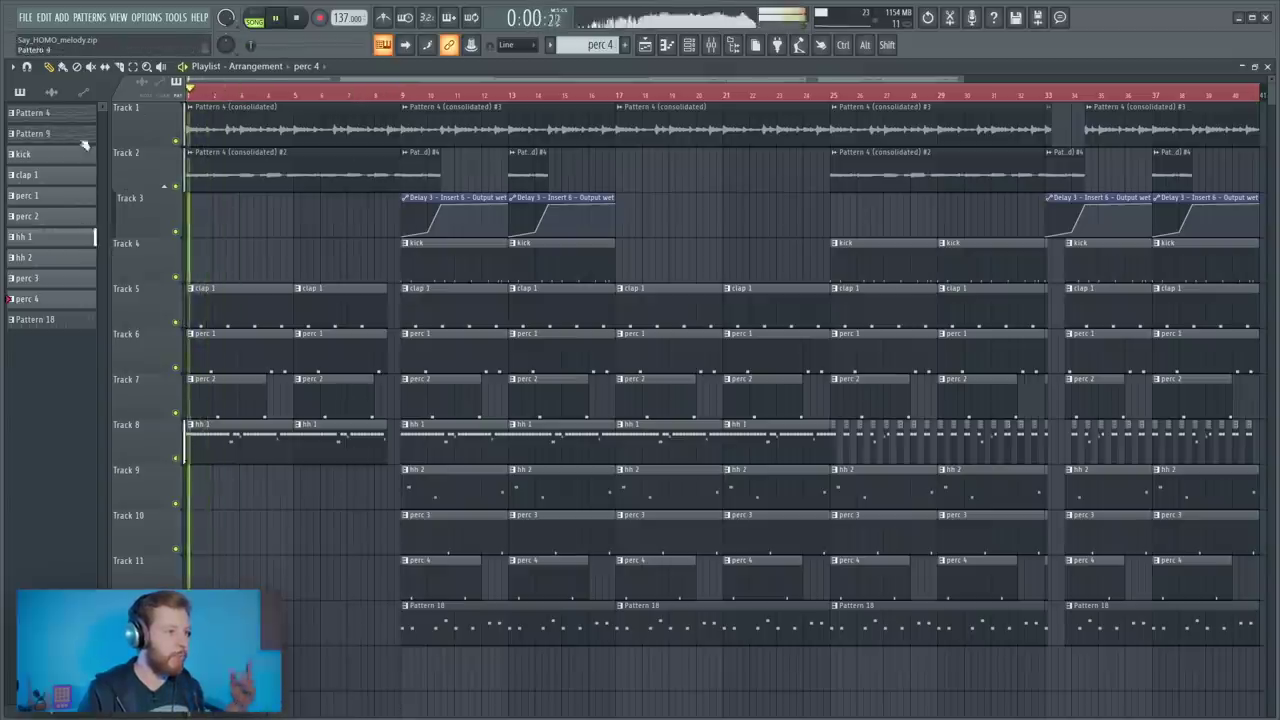
pyautogui.press('space')
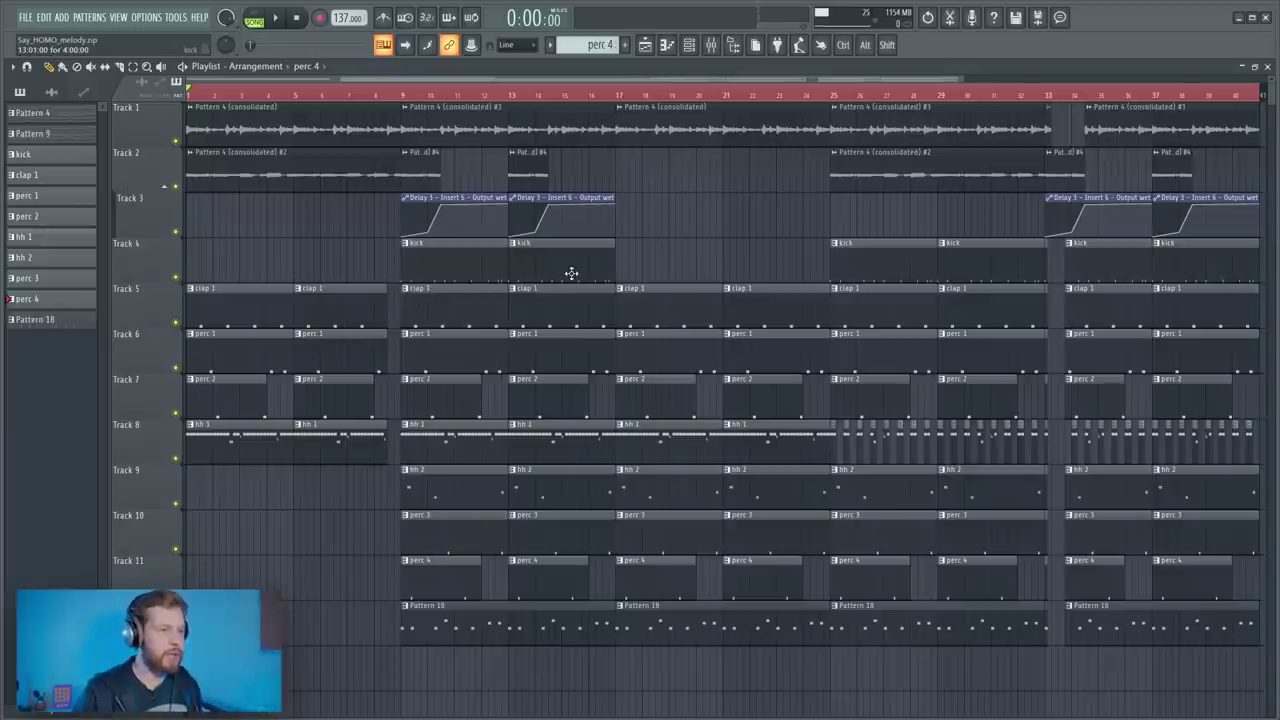
pyautogui.scroll(-2, 543, 286)
pyautogui.press('space')
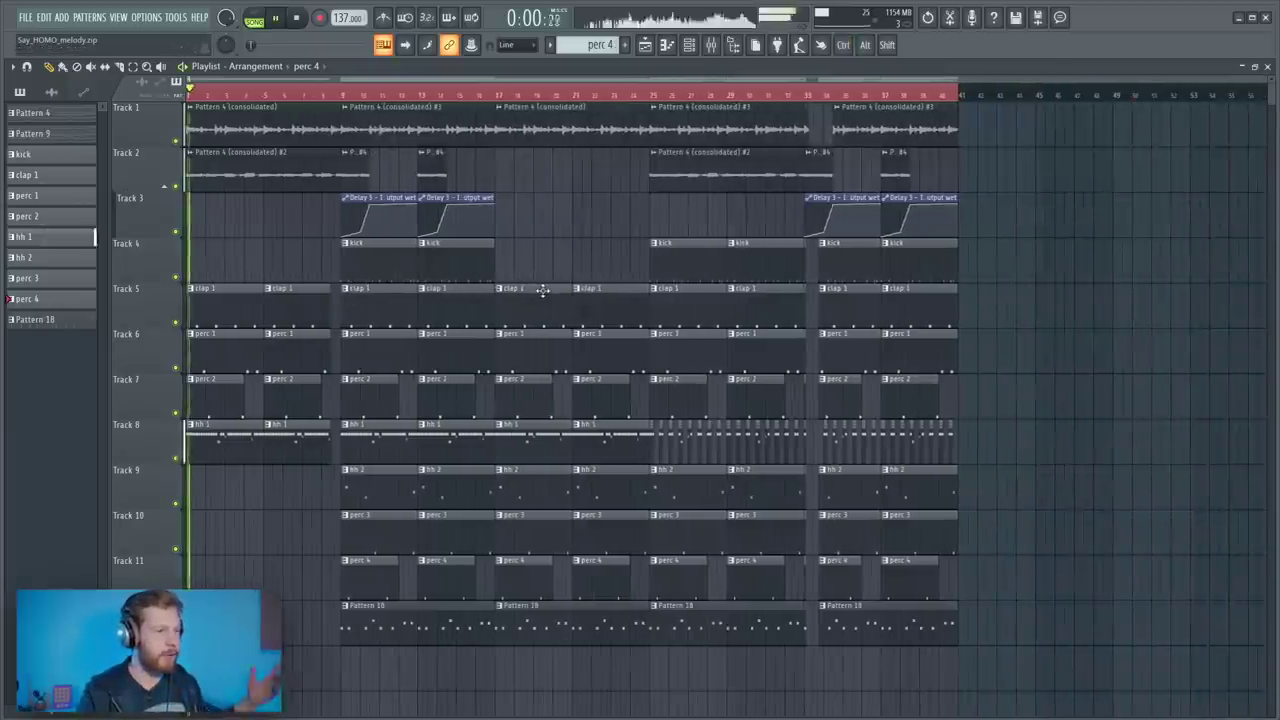